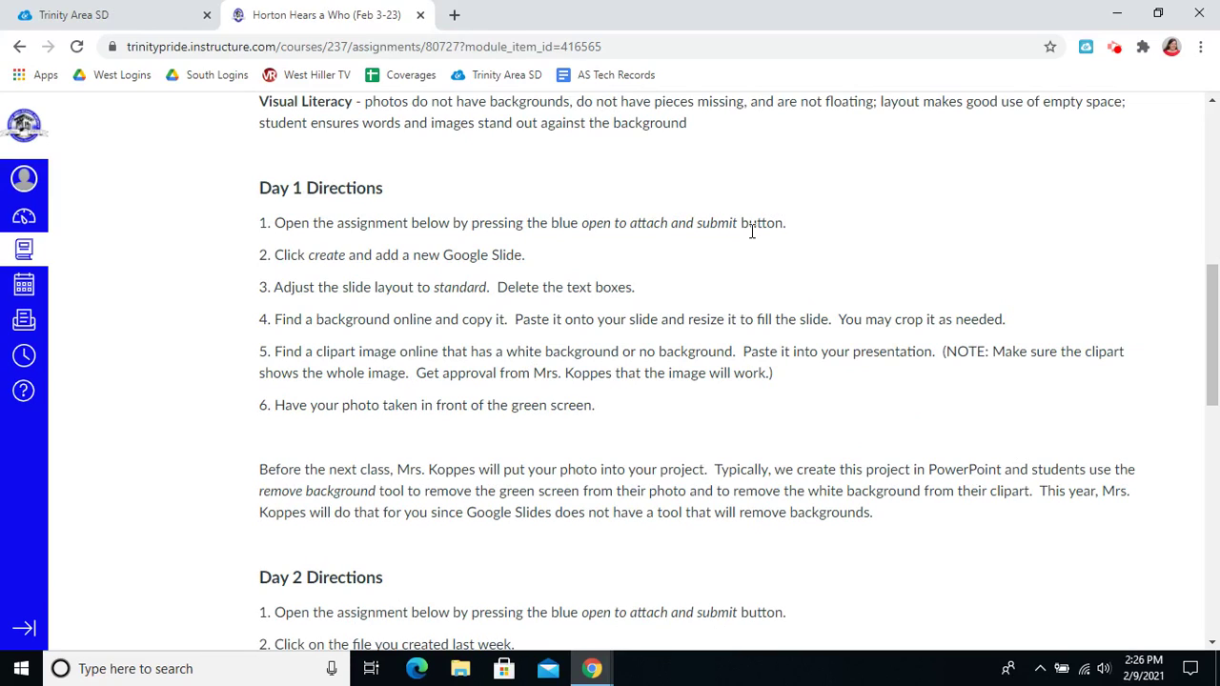
- Scroll through the Canvas Day 1 and Day 2 assignment directions
{"action": "scroll", "coordinate": [727, 265], "scroll_direction": "down", "scroll_amount": 1}
{"action": "scroll", "coordinate": [727, 265], "scroll_direction": "down", "scroll_amount": 3}
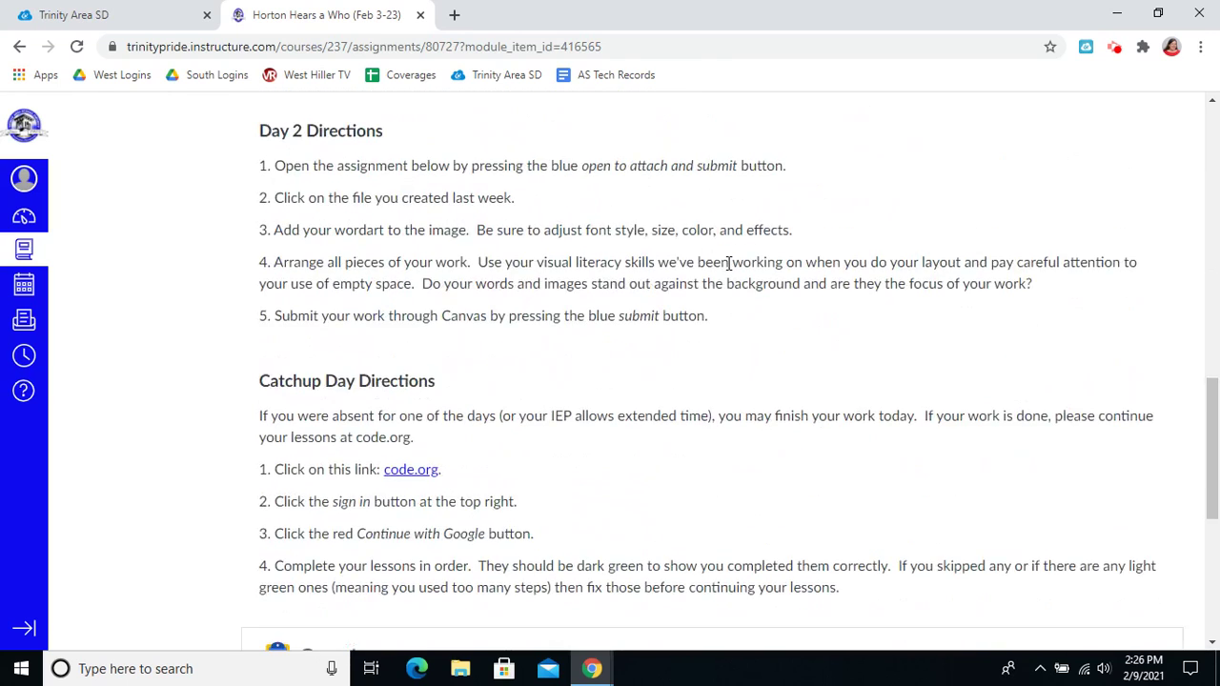
{"action": "scroll", "coordinate": [728, 263], "scroll_direction": "down", "scroll_amount": 5}
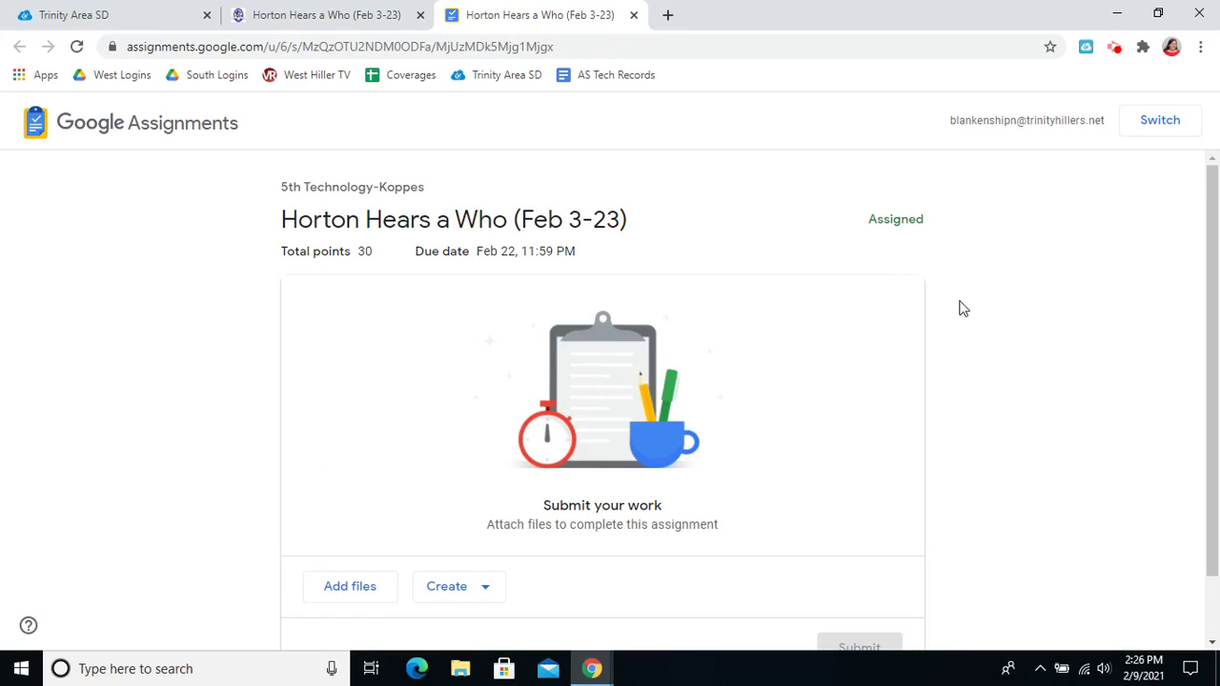
- Create a new Slides presentation via Create > New Slide and restore the full menus
{"action": "left_click", "coordinate": [476, 589]}
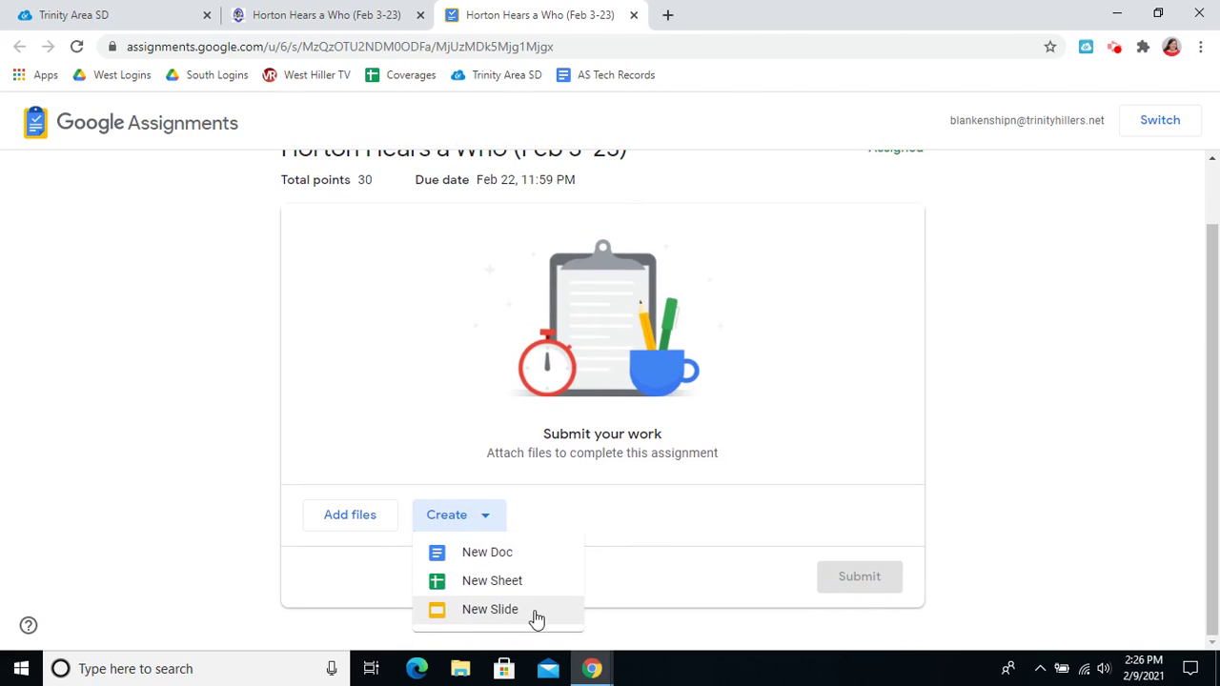
{"action": "left_click", "coordinate": [472, 615]}
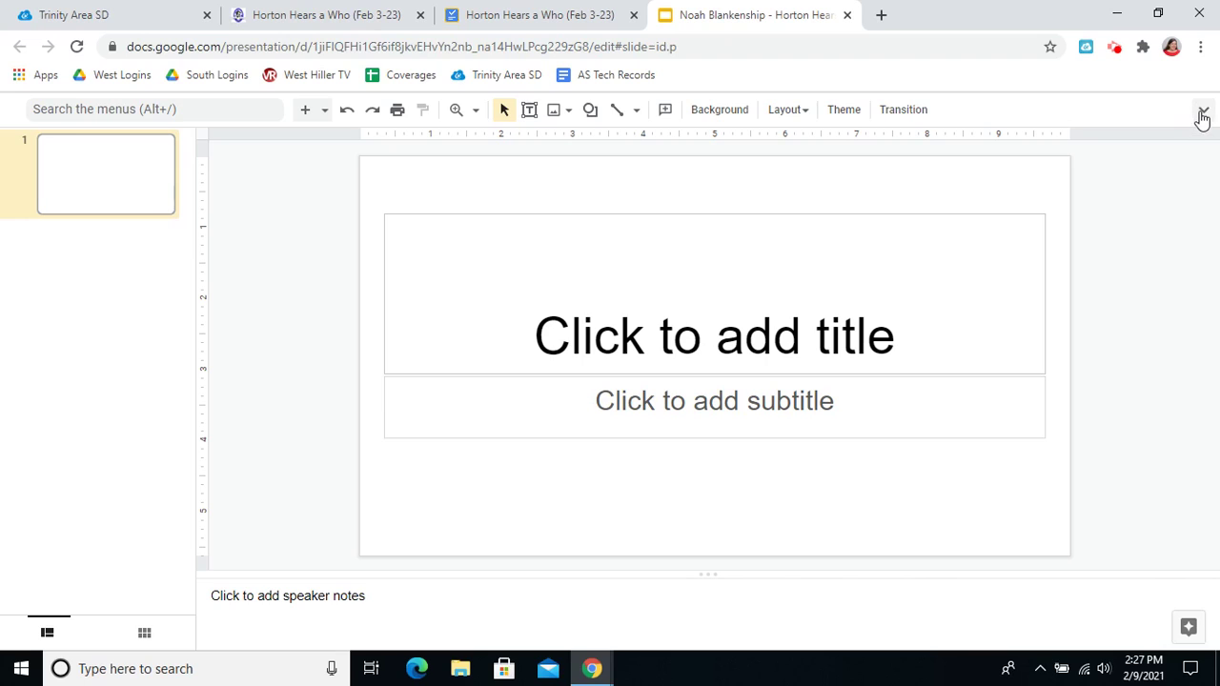
{"action": "left_click", "coordinate": [1202, 112]}
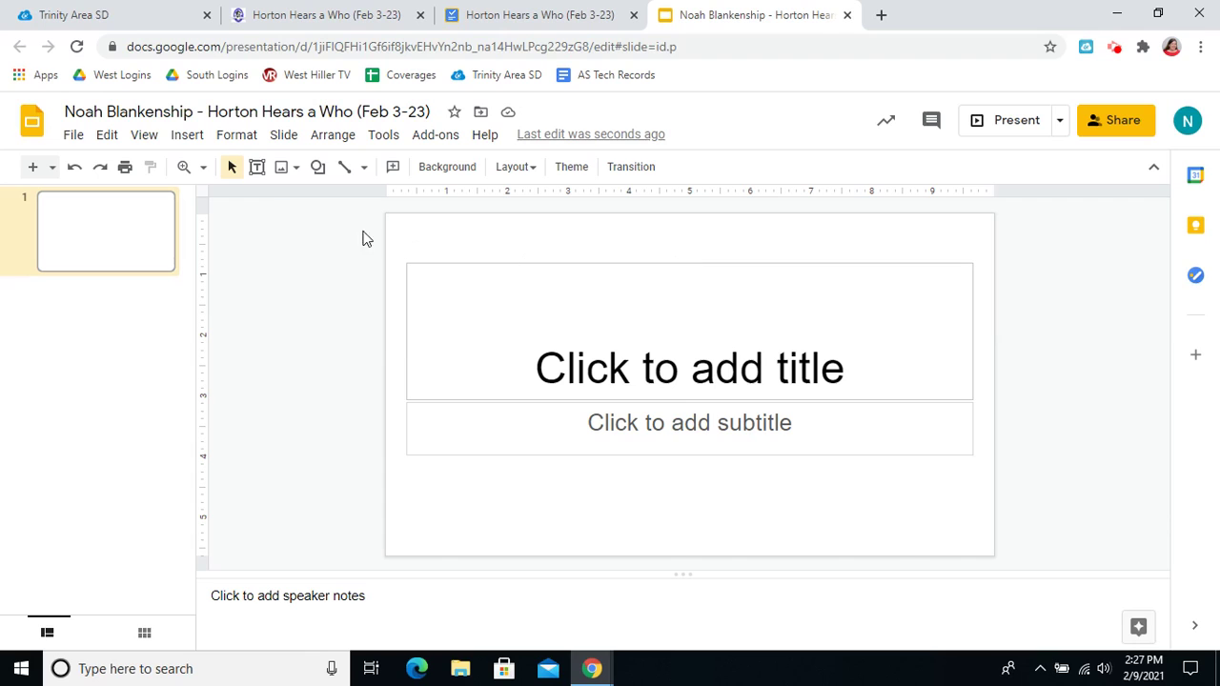
- Set the page setup to Standard 4:3 instead of widescreen 16:9 and apply it
{"action": "left_click", "coordinate": [74, 138]}
{"action": "mouse_move", "coordinate": [108, 340]}
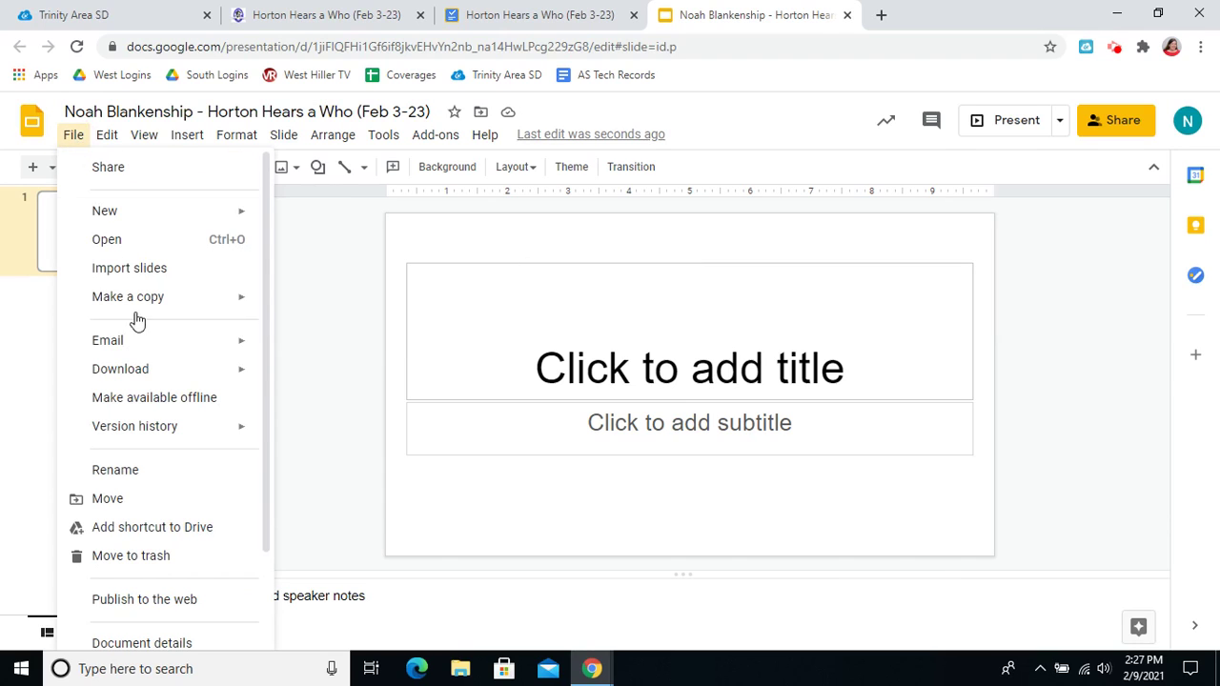
{"action": "scroll", "coordinate": [148, 350], "scroll_direction": "down", "scroll_amount": 1}
{"action": "scroll", "coordinate": [148, 350], "scroll_direction": "down", "scroll_amount": 1}
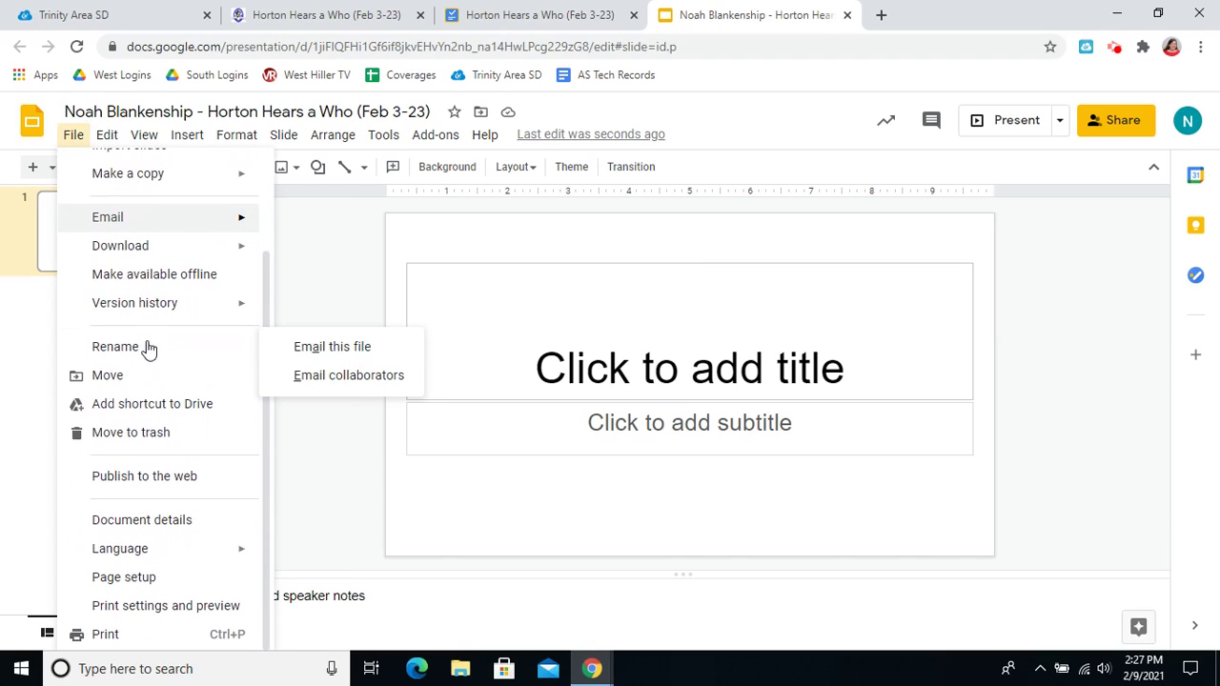
{"action": "left_click", "coordinate": [136, 584]}
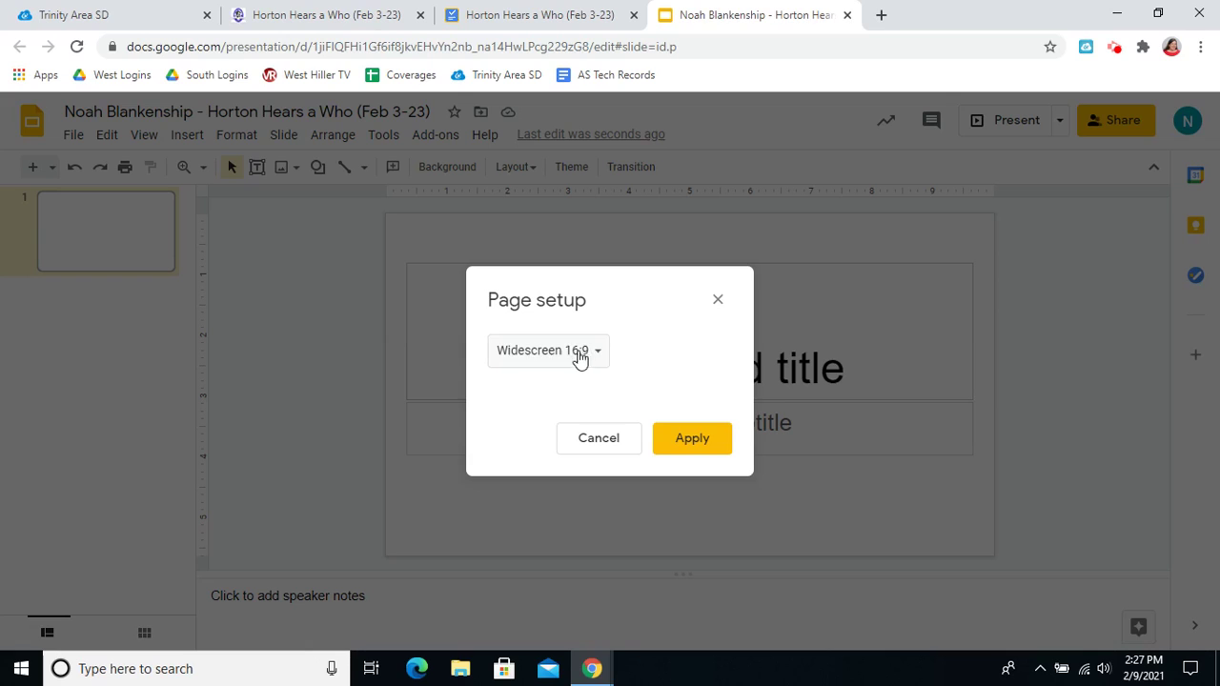
{"action": "left_click", "coordinate": [540, 360]}
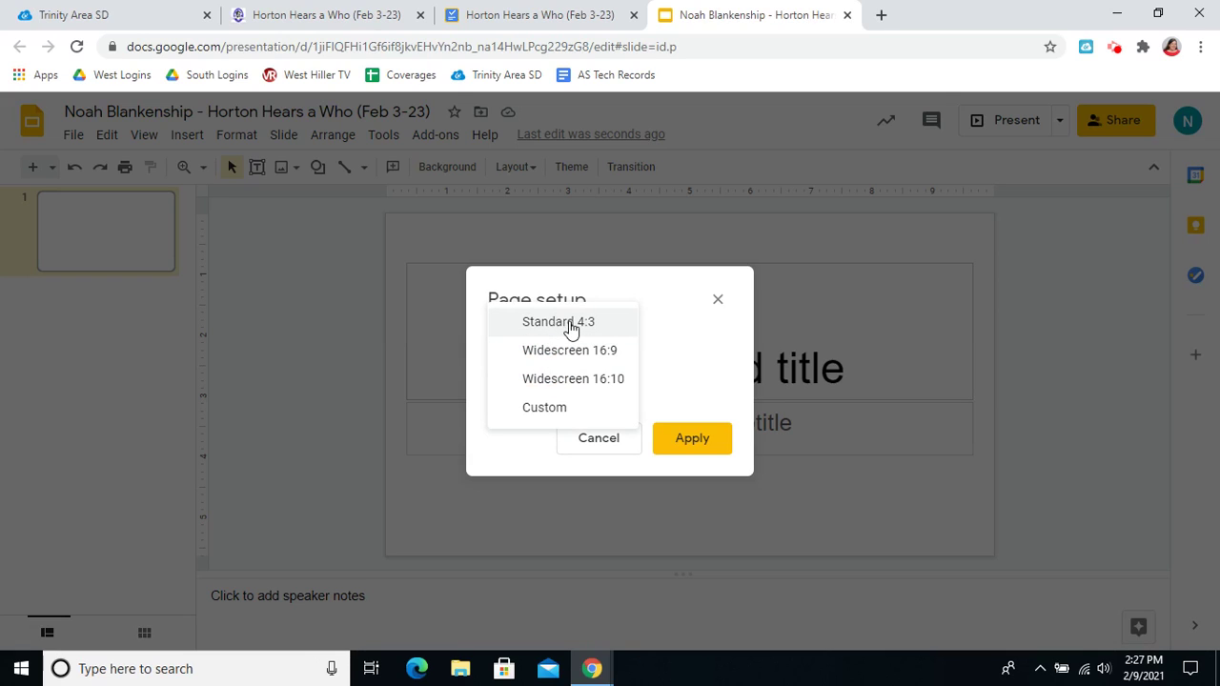
{"action": "left_click", "coordinate": [532, 328]}
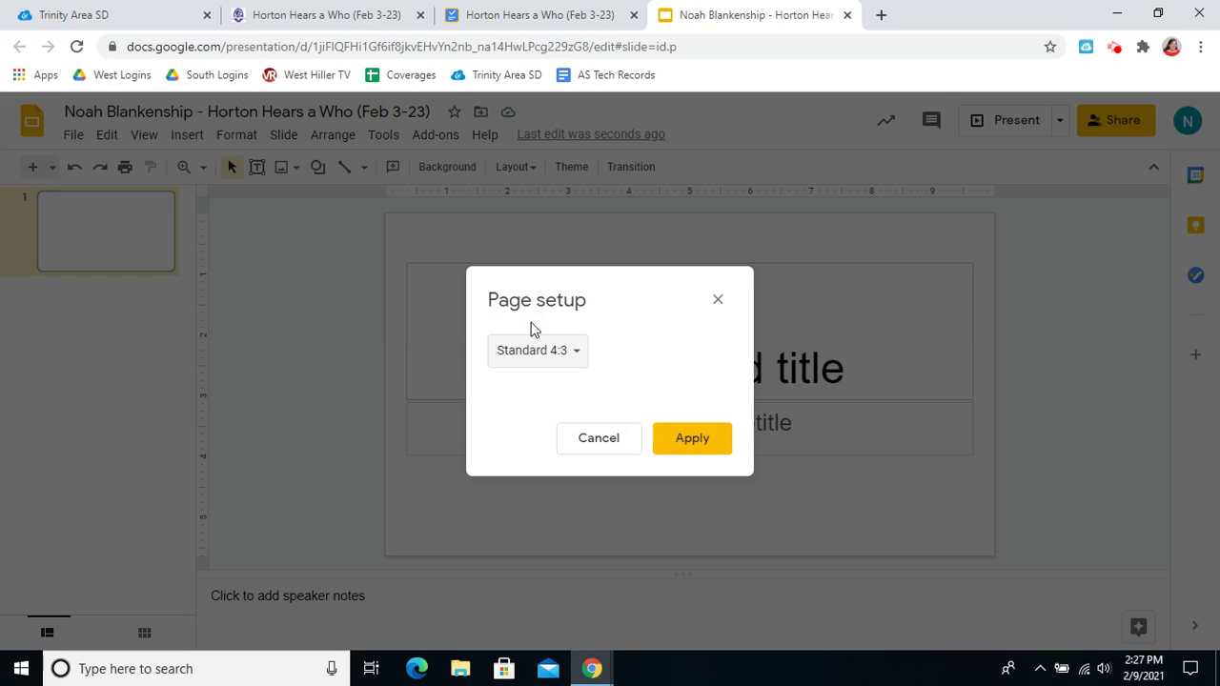
{"action": "left_click", "coordinate": [703, 444]}
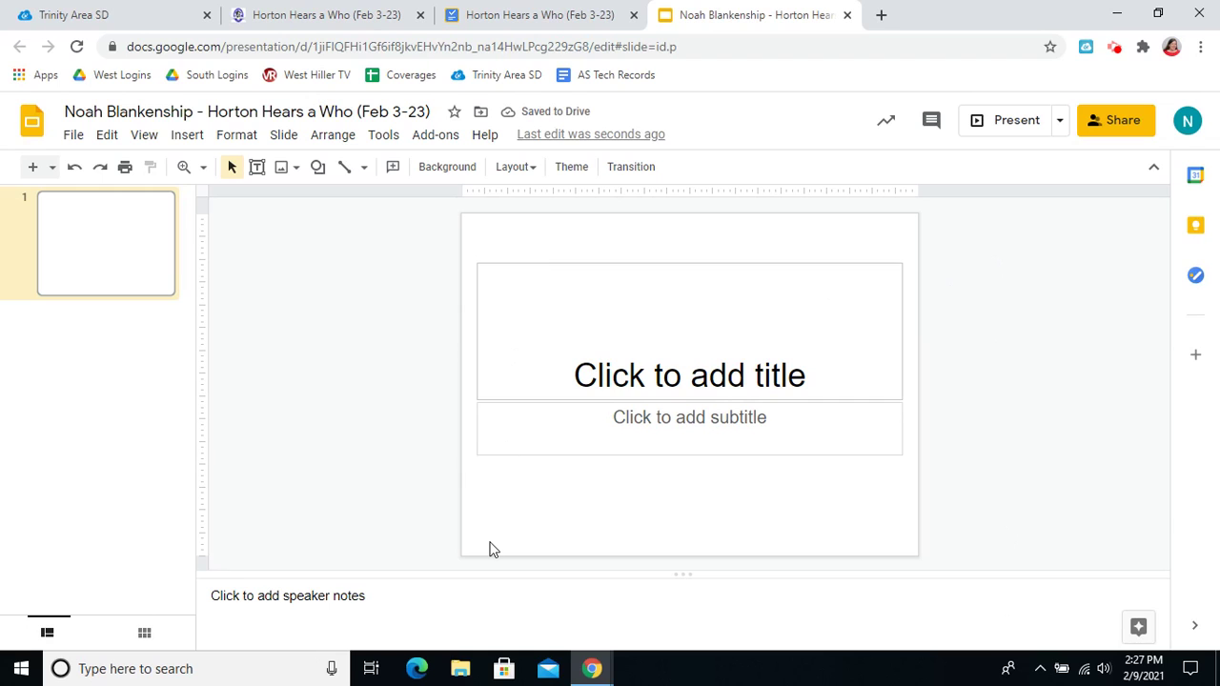
- Check the Canvas directions, then delete the slide's title placeholder
{"action": "left_click", "coordinate": [329, 19]}
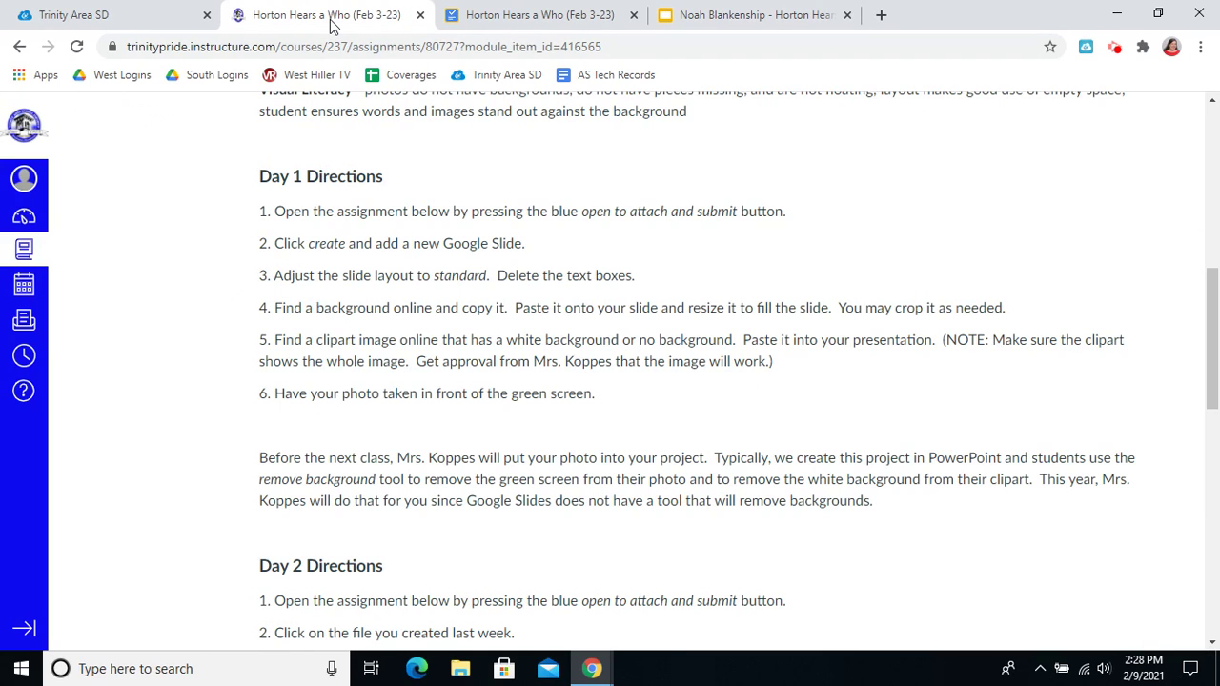
{"action": "left_click", "coordinate": [758, 14]}
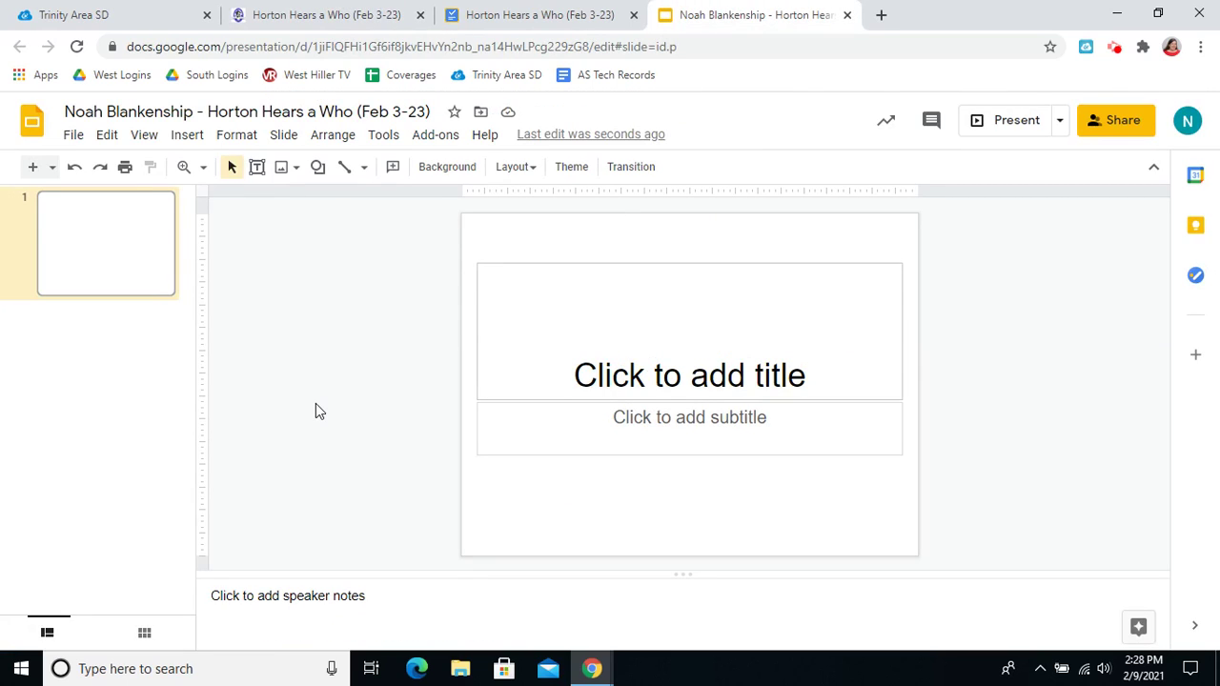
{"action": "left_click", "coordinate": [555, 263]}
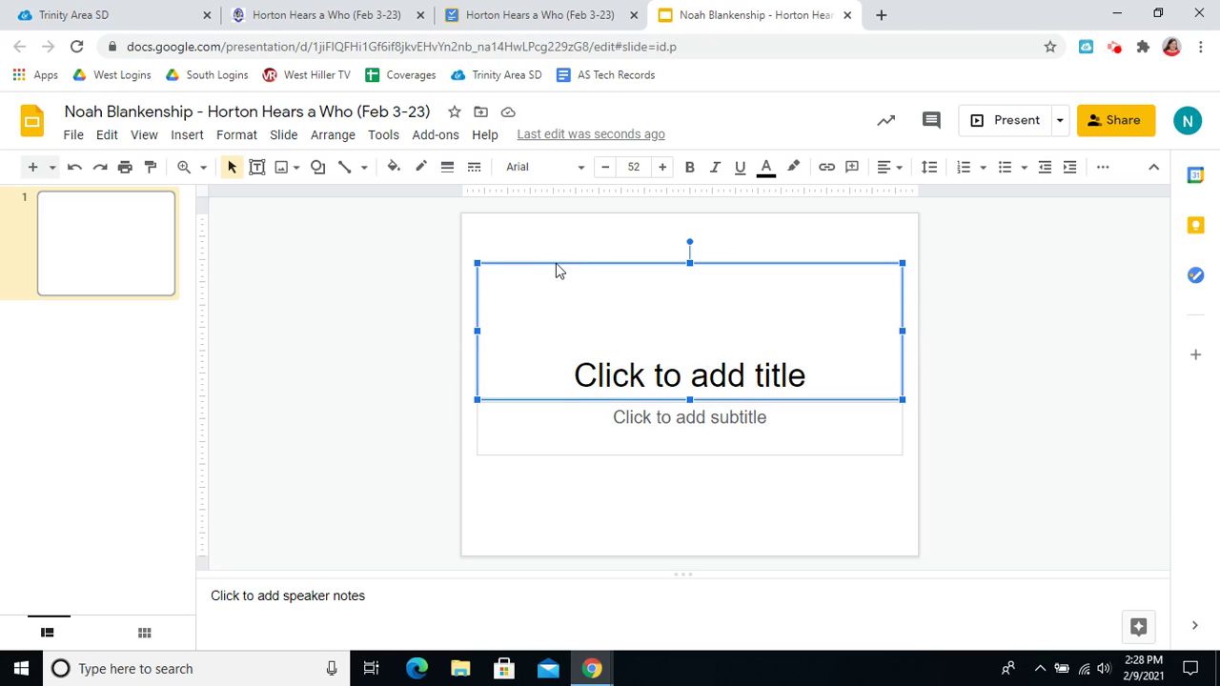
{"action": "key", "text": "Delete"}
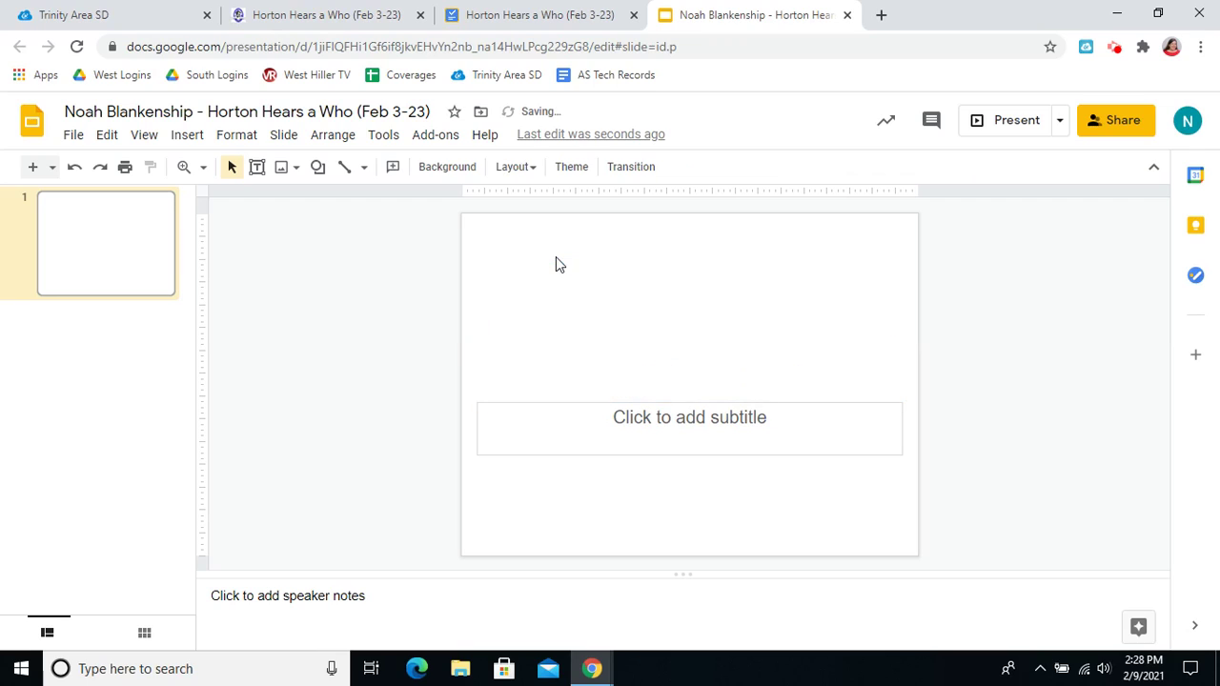
- Delete the subtitle placeholder box, leaving the slide blank
{"action": "left_click", "coordinate": [603, 422]}
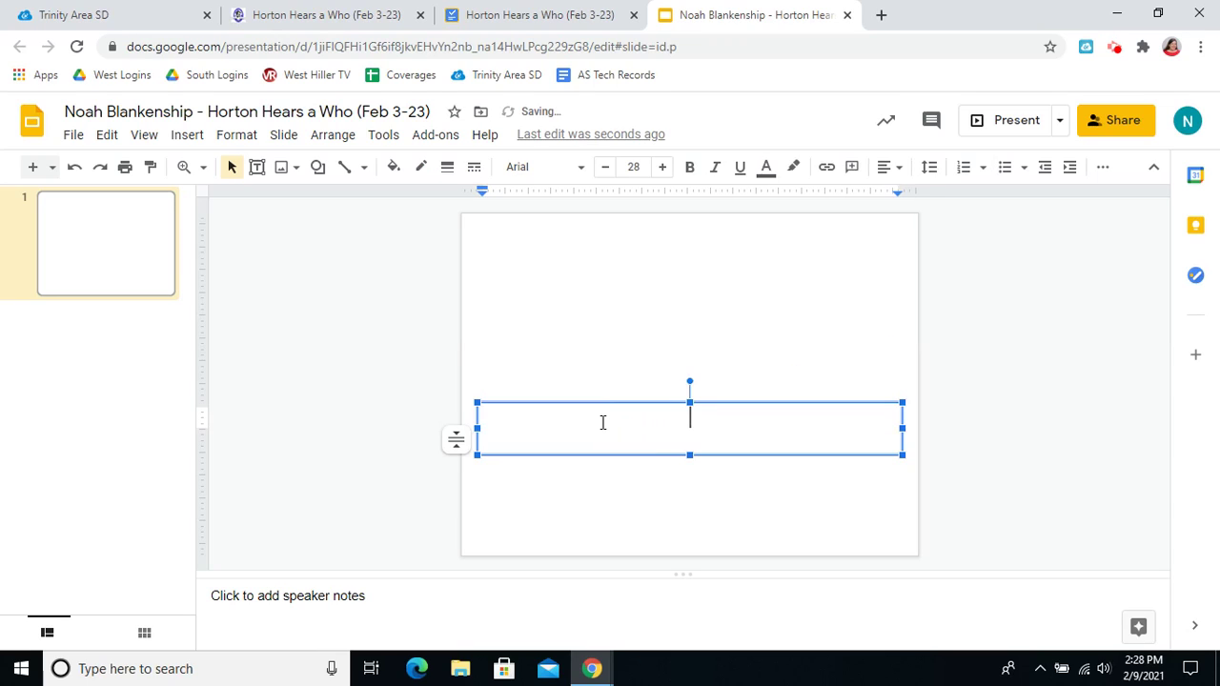
{"action": "key", "text": "ctrl+shift+l"}
{"action": "left_click", "coordinate": [594, 402]}
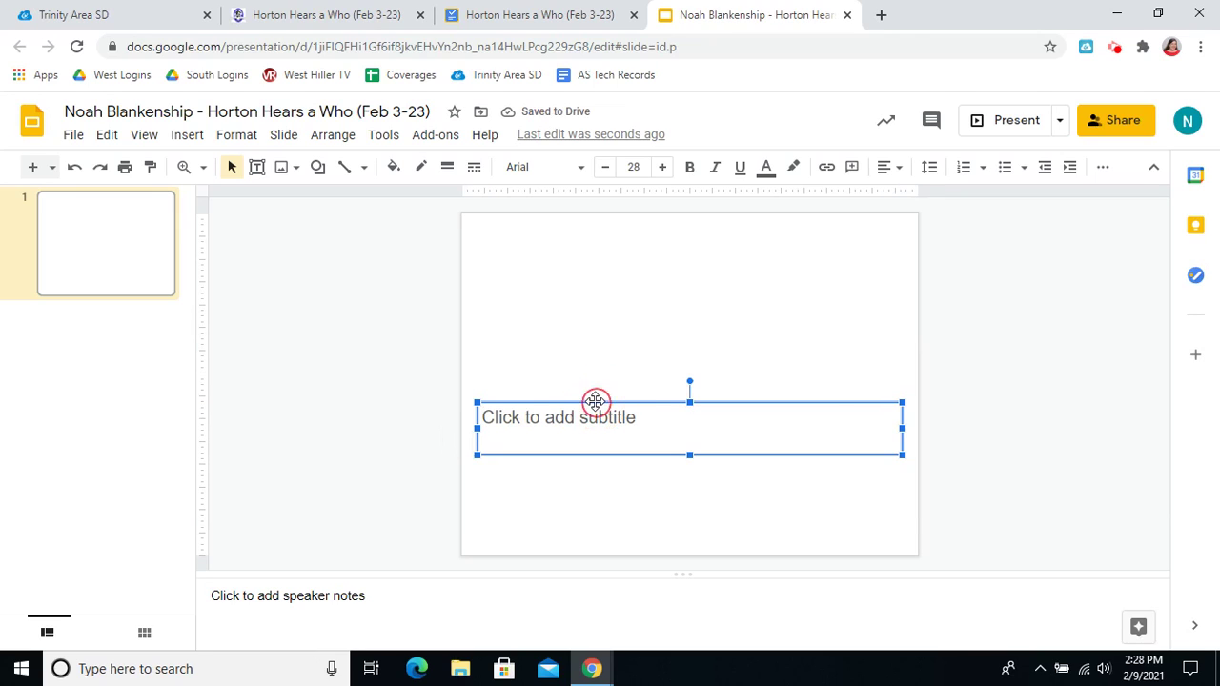
{"action": "key", "text": "Delete"}
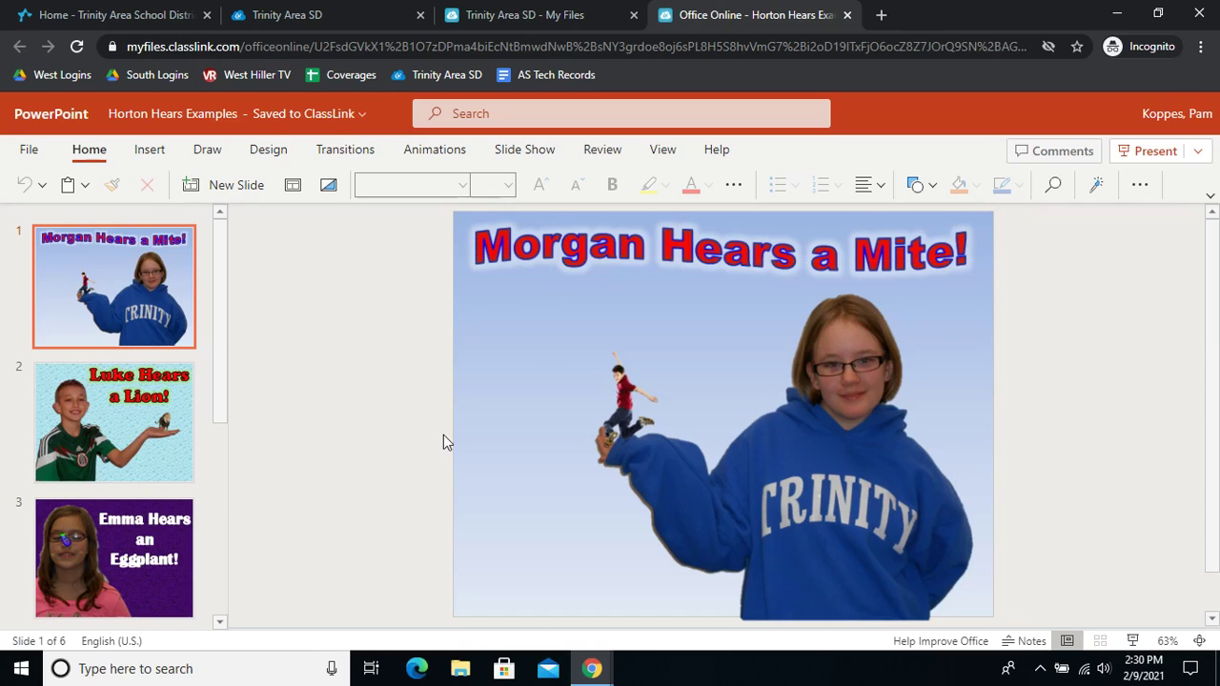
- View the lion and eggplant example posters on slides 2 and 3
{"action": "left_click", "coordinate": [75, 412]}
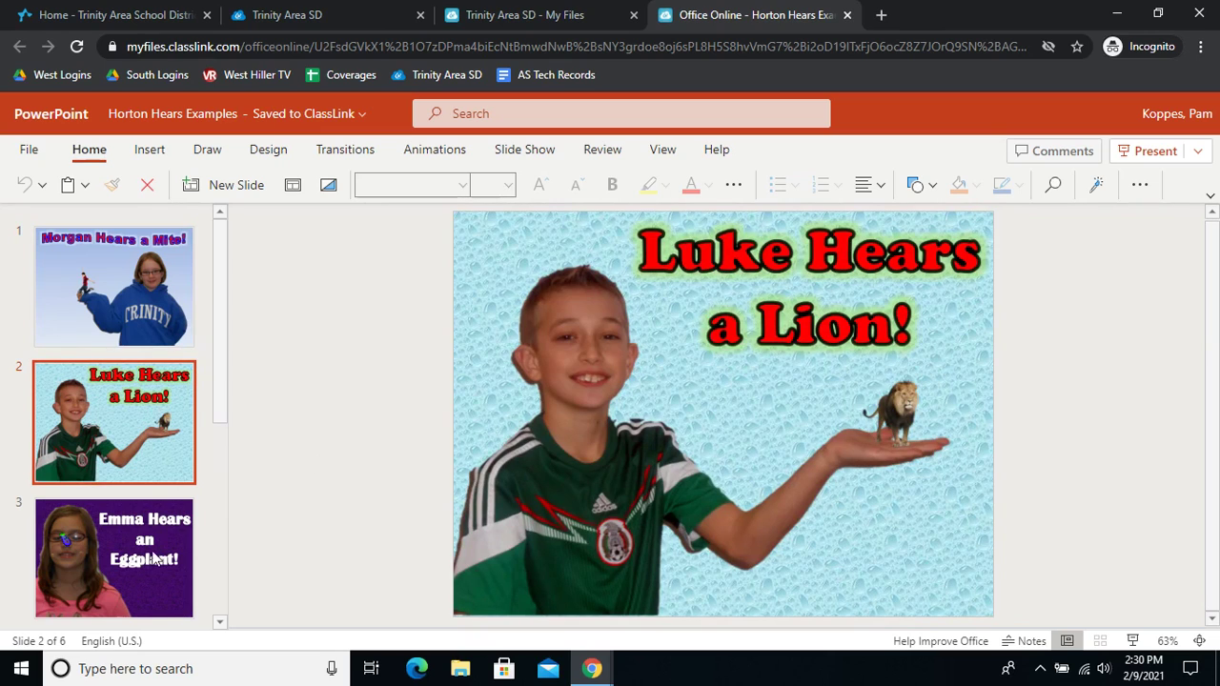
{"action": "left_click", "coordinate": [116, 542]}
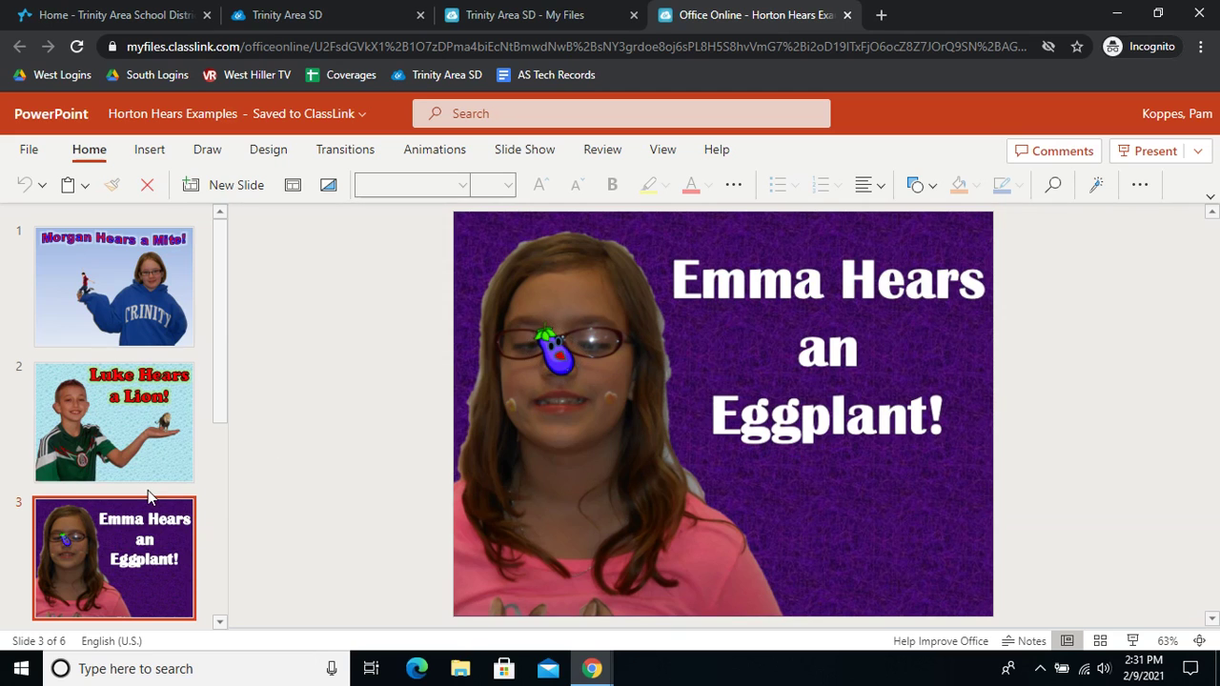
{"action": "scroll", "coordinate": [149, 498], "scroll_direction": "down", "scroll_amount": 1}
- View the hero, motorcycle and bologna example posters on slides 4 to 6
{"action": "scroll", "coordinate": [143, 458], "scroll_direction": "down", "scroll_amount": 4}
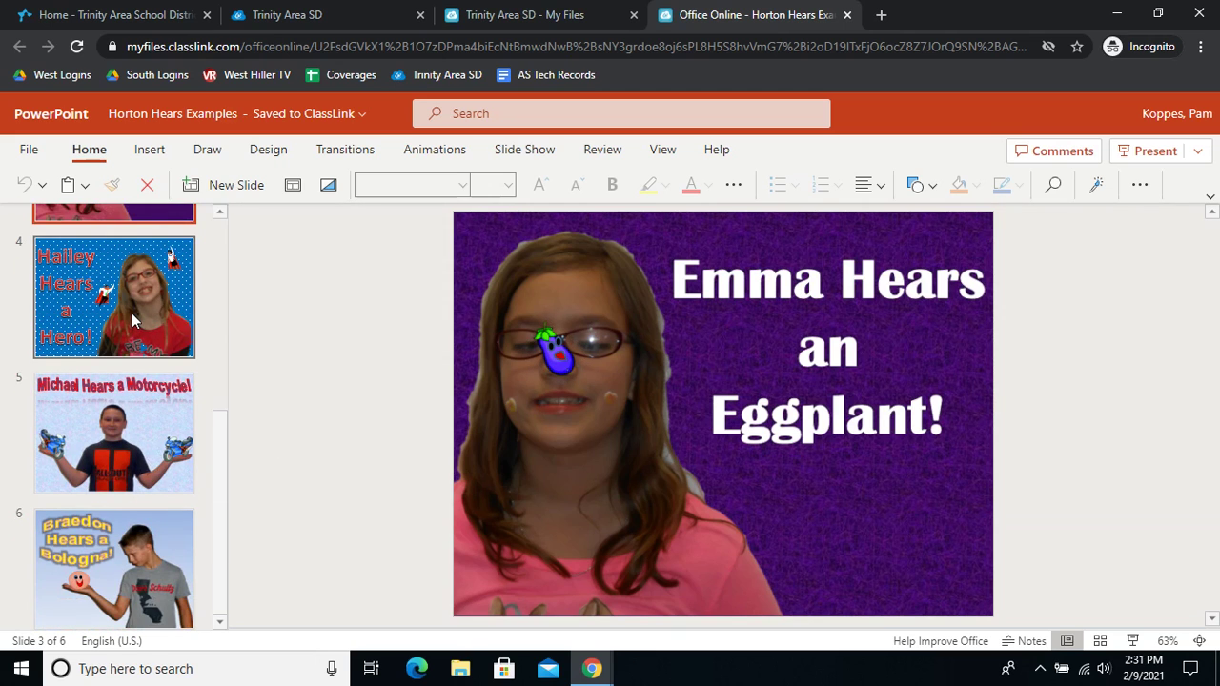
{"action": "left_click", "coordinate": [134, 321]}
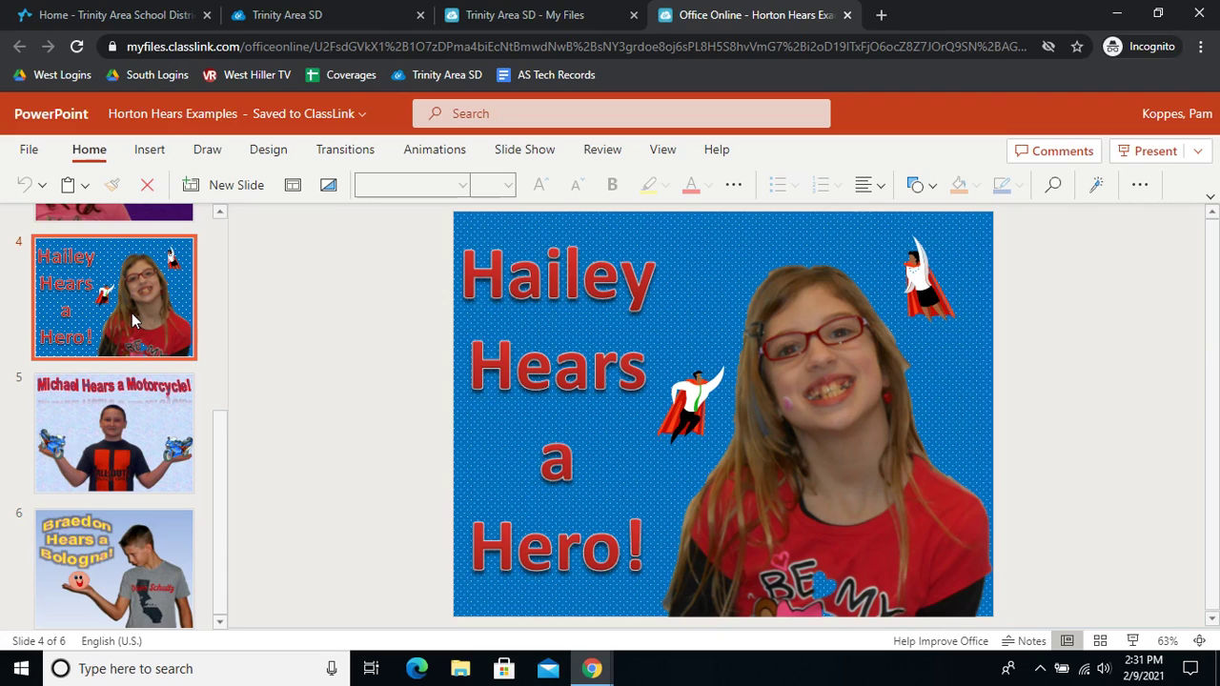
{"action": "left_click", "coordinate": [136, 456]}
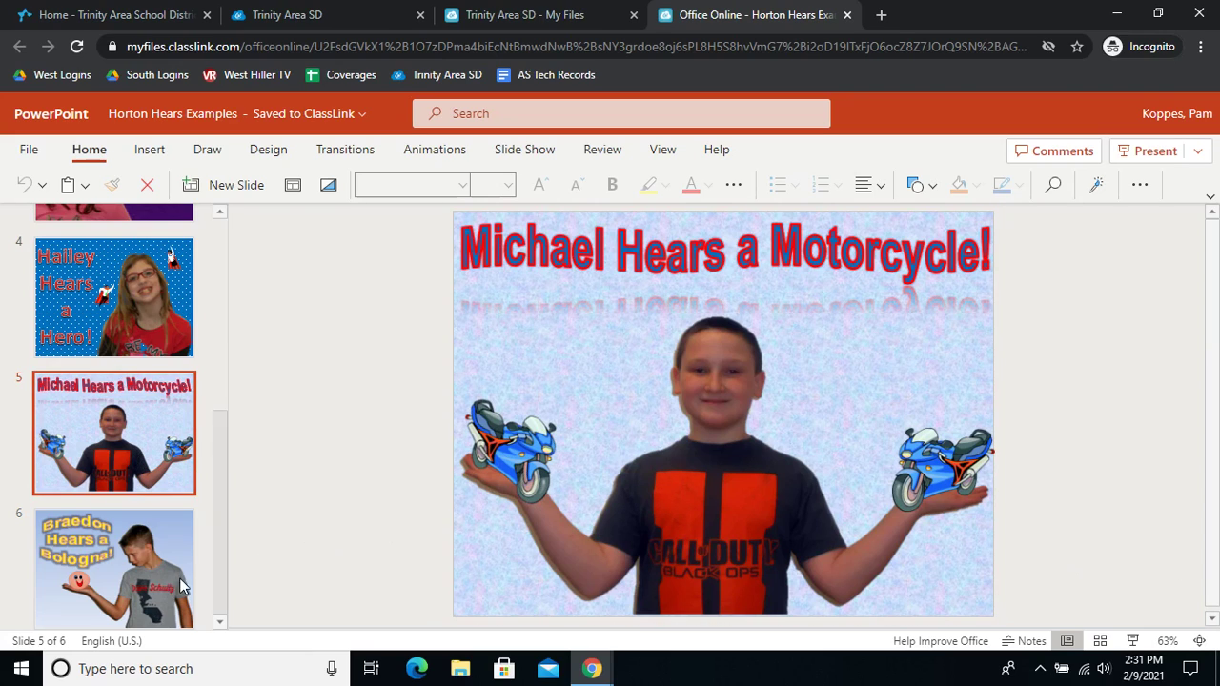
{"action": "left_click", "coordinate": [115, 562]}
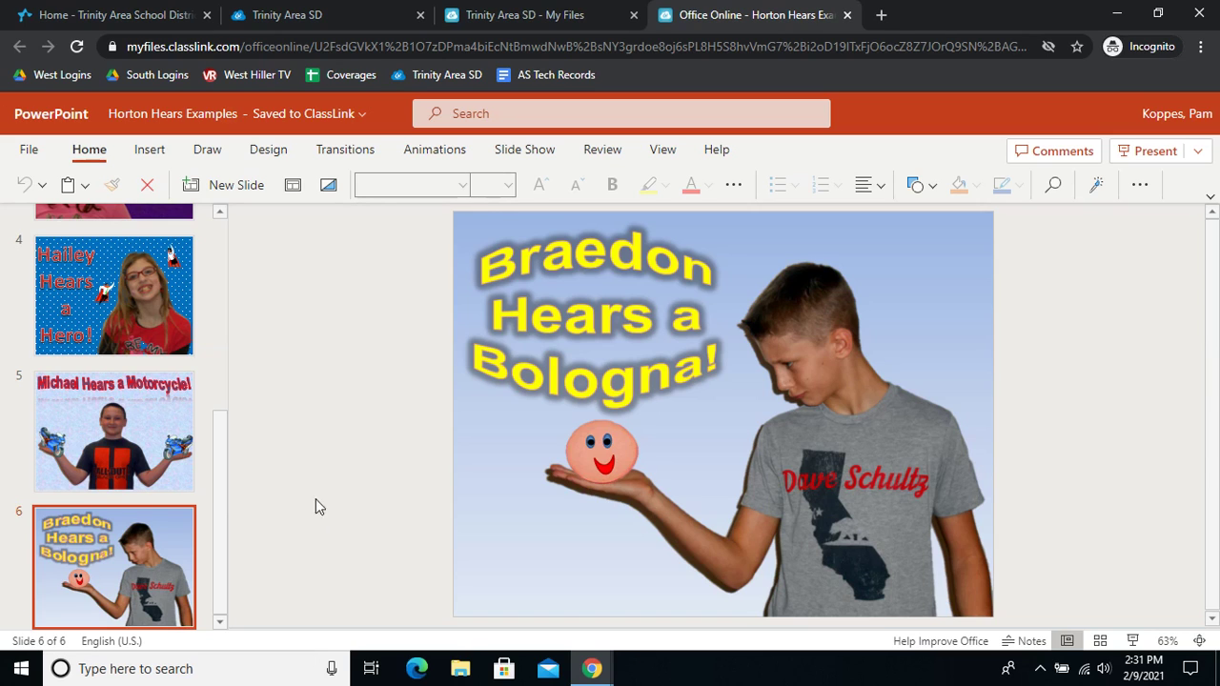
- Page back through the examples to the first poster, then open a new browser tab
{"action": "left_click", "coordinate": [112, 459]}
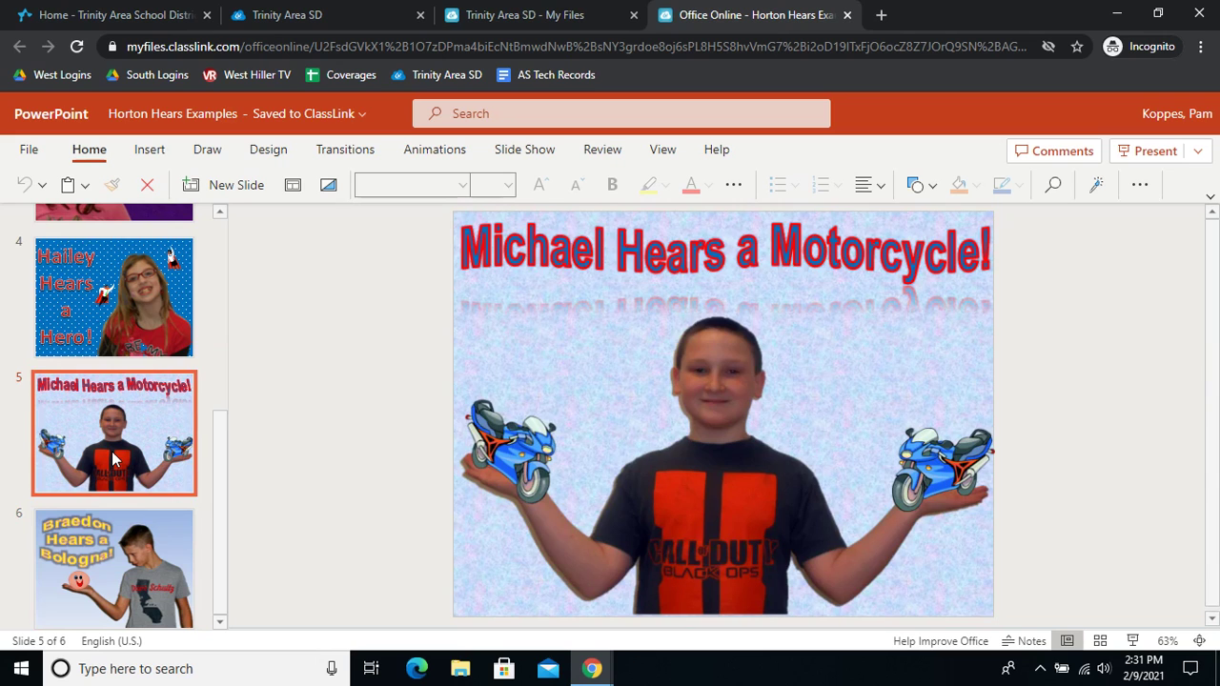
{"action": "key", "text": "Up"}
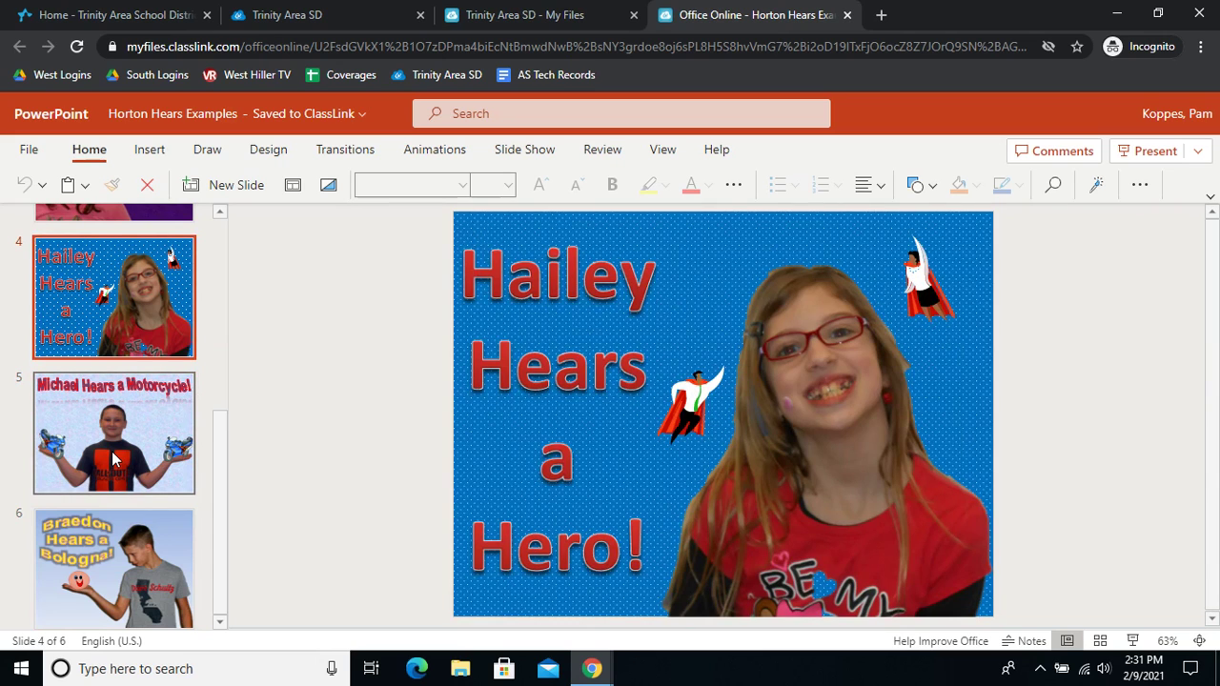
{"action": "key", "text": "Up"}
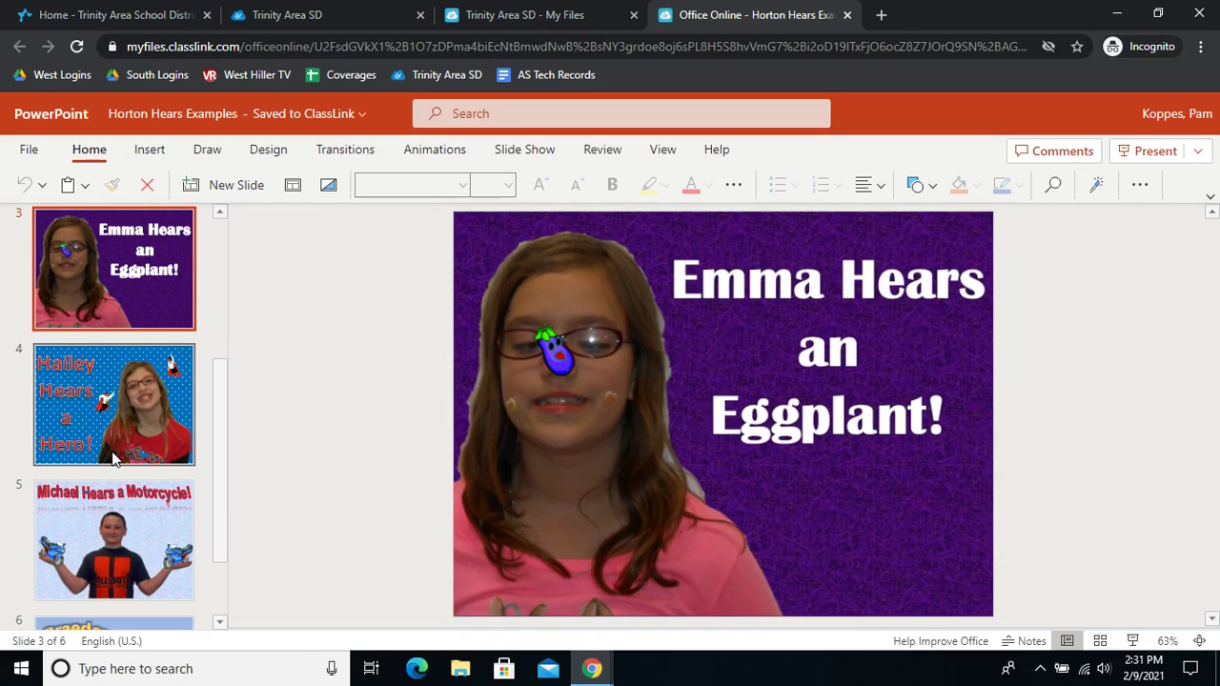
{"action": "key", "text": "Up"}
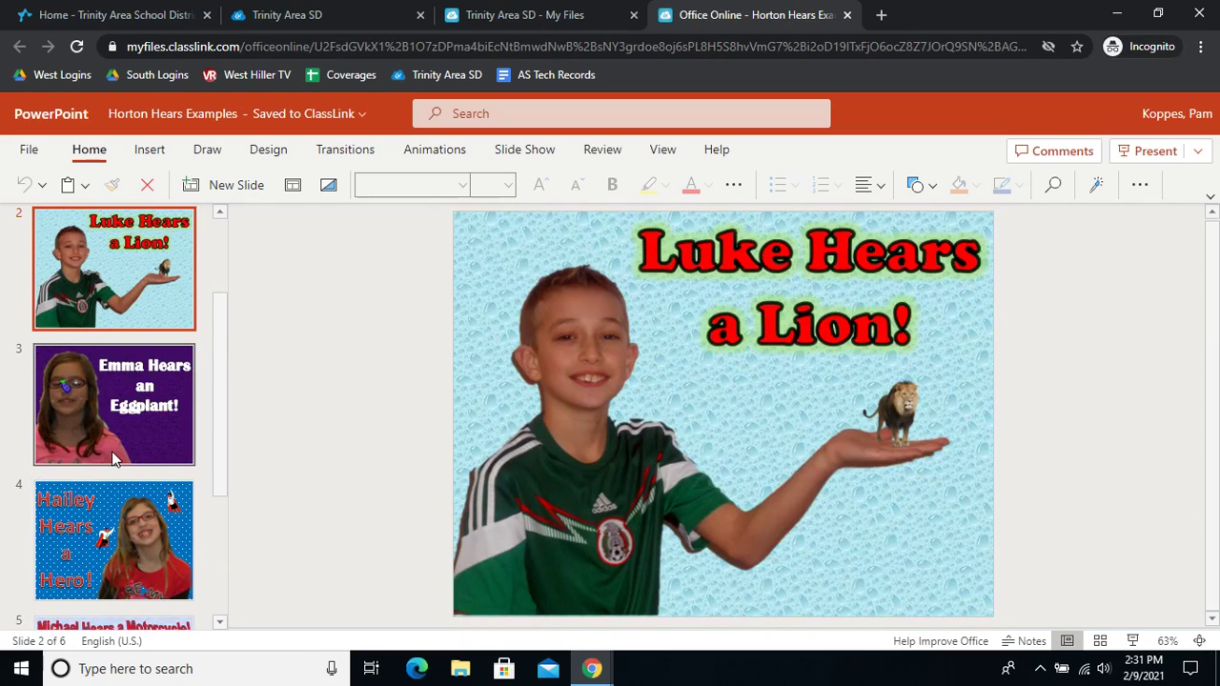
{"action": "key", "text": "Up"}
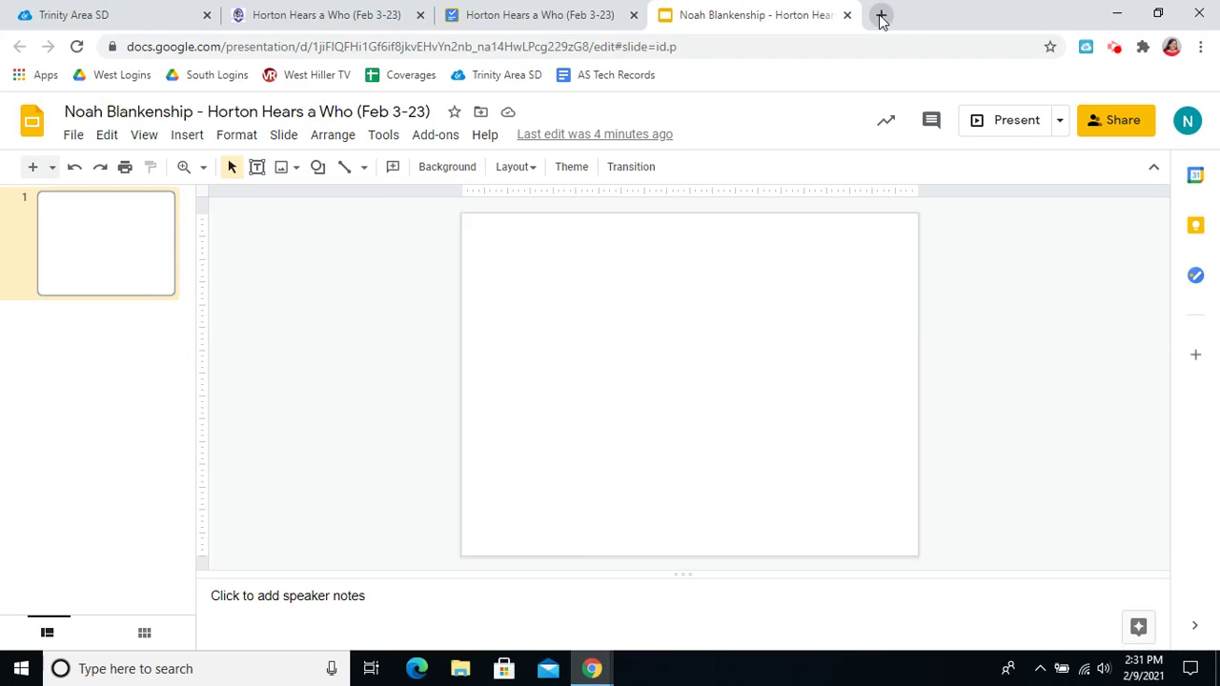
{"action": "left_click", "coordinate": [880, 16]}
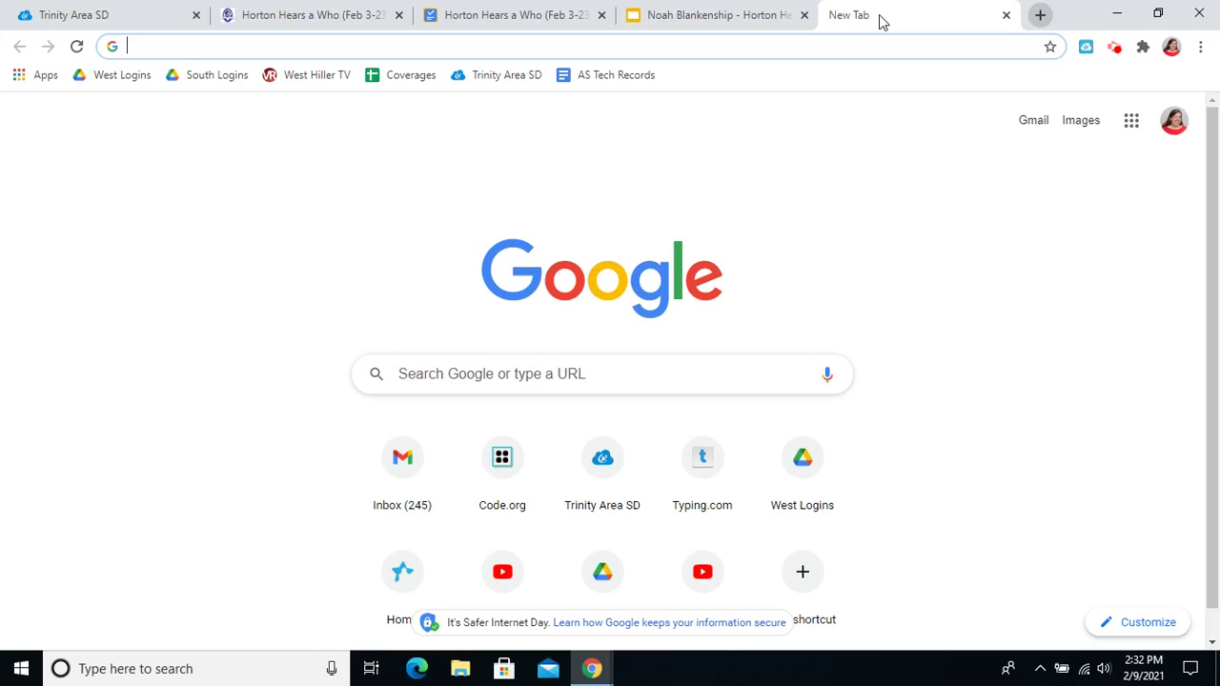
- Search Google for 'bamboo background' and show the image results
{"action": "type", "text": "bamboo background"}
{"action": "key", "text": "Return"}
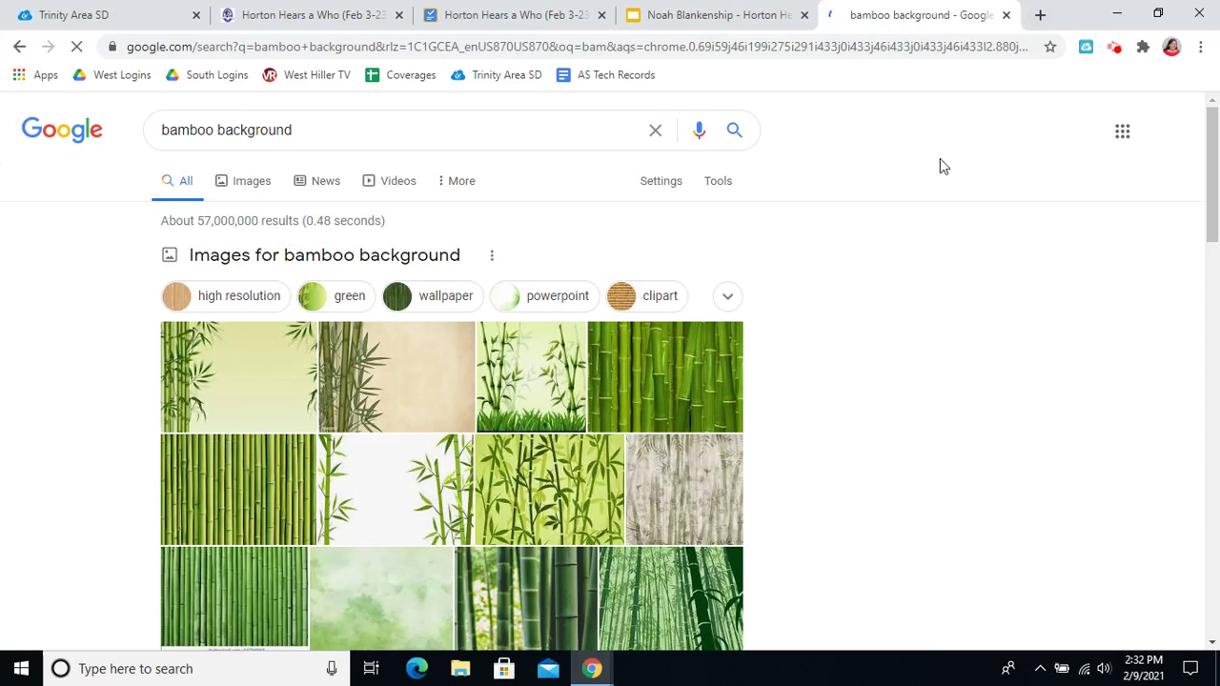
{"action": "left_click", "coordinate": [252, 184]}
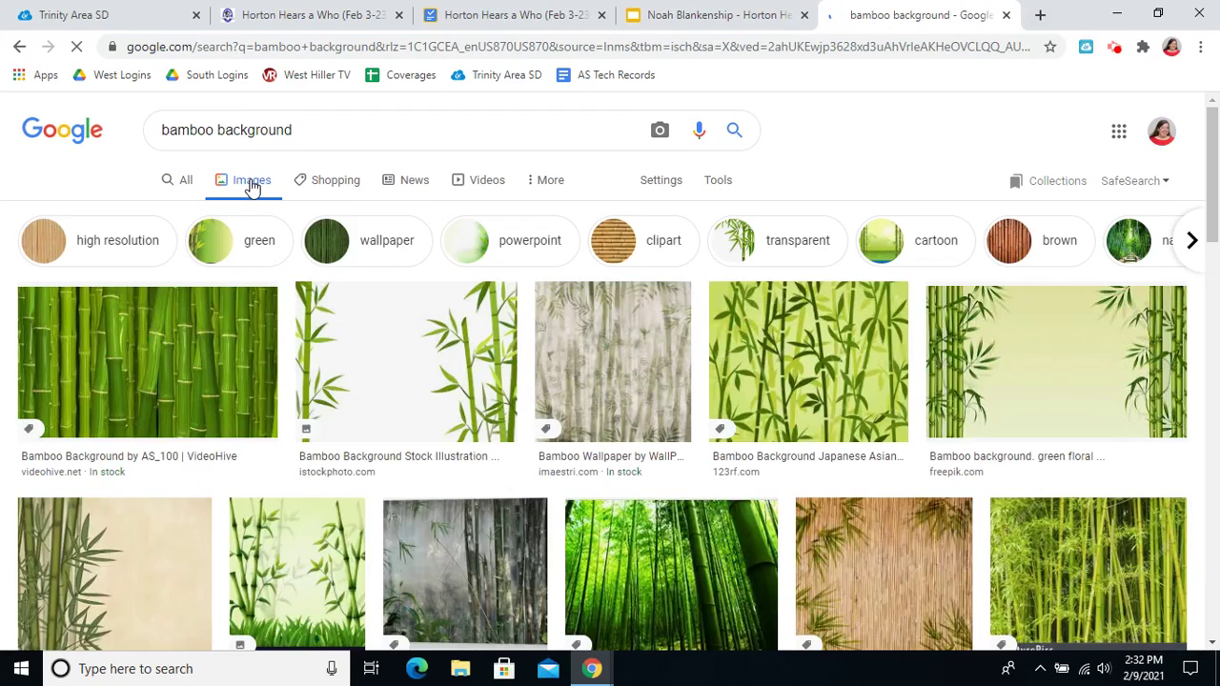
- Preview the bamboo images and copy the green bamboo stalks picture
{"action": "left_click", "coordinate": [153, 540]}
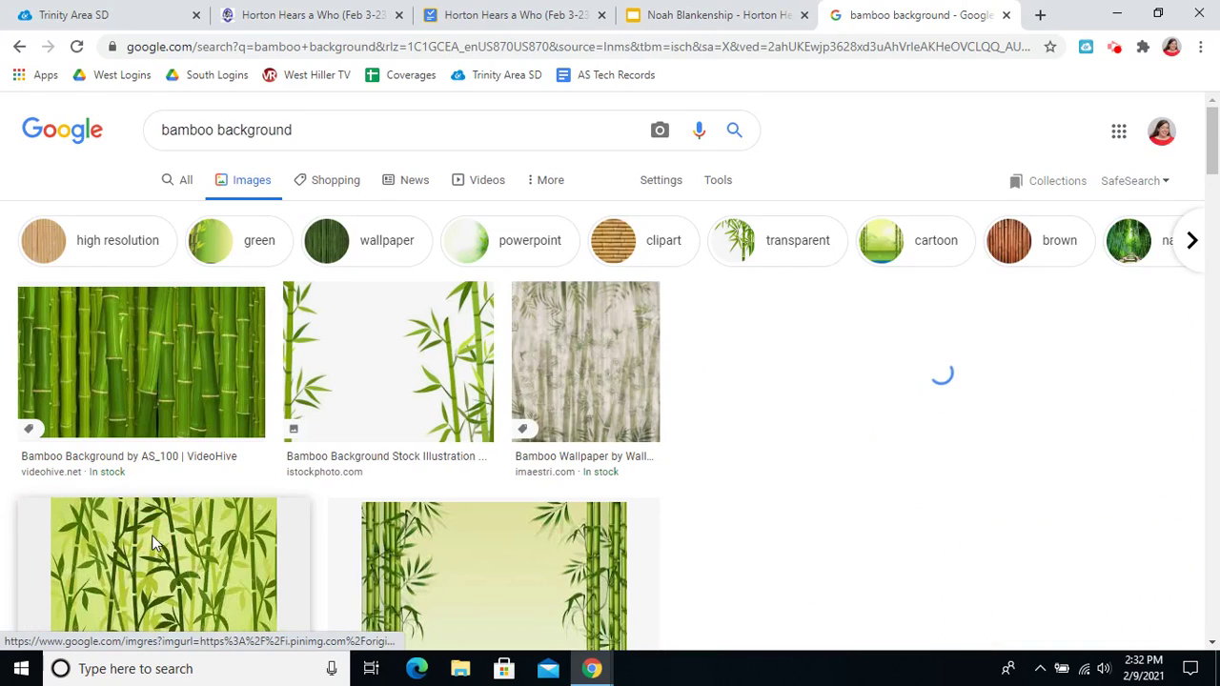
{"action": "scroll", "coordinate": [153, 541], "scroll_direction": "down", "scroll_amount": 2}
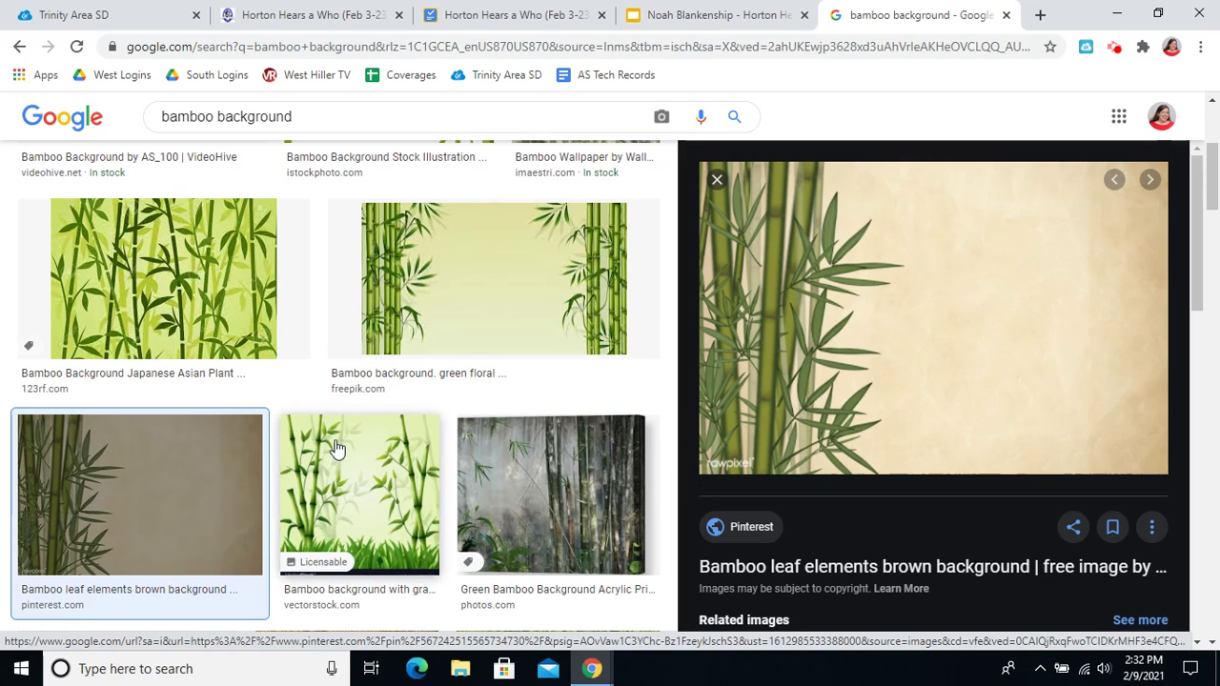
{"action": "scroll", "coordinate": [333, 457], "scroll_direction": "up", "scroll_amount": 3}
{"action": "left_click", "coordinate": [175, 372]}
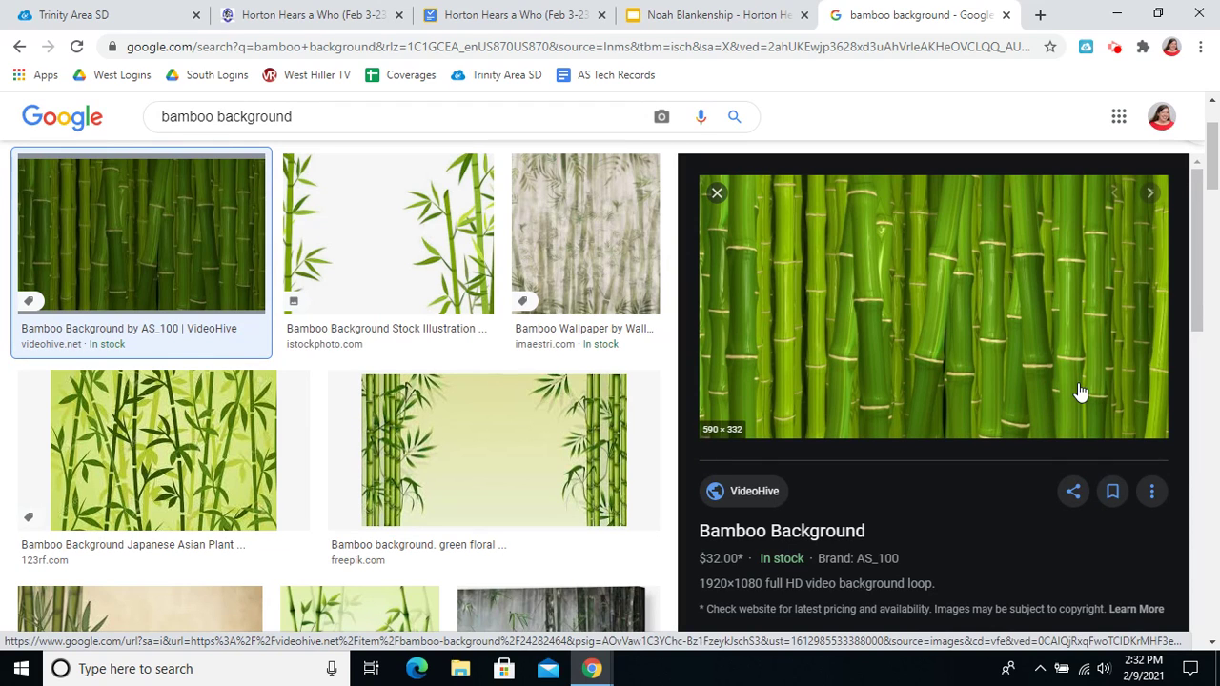
{"action": "right_click", "coordinate": [935, 298]}
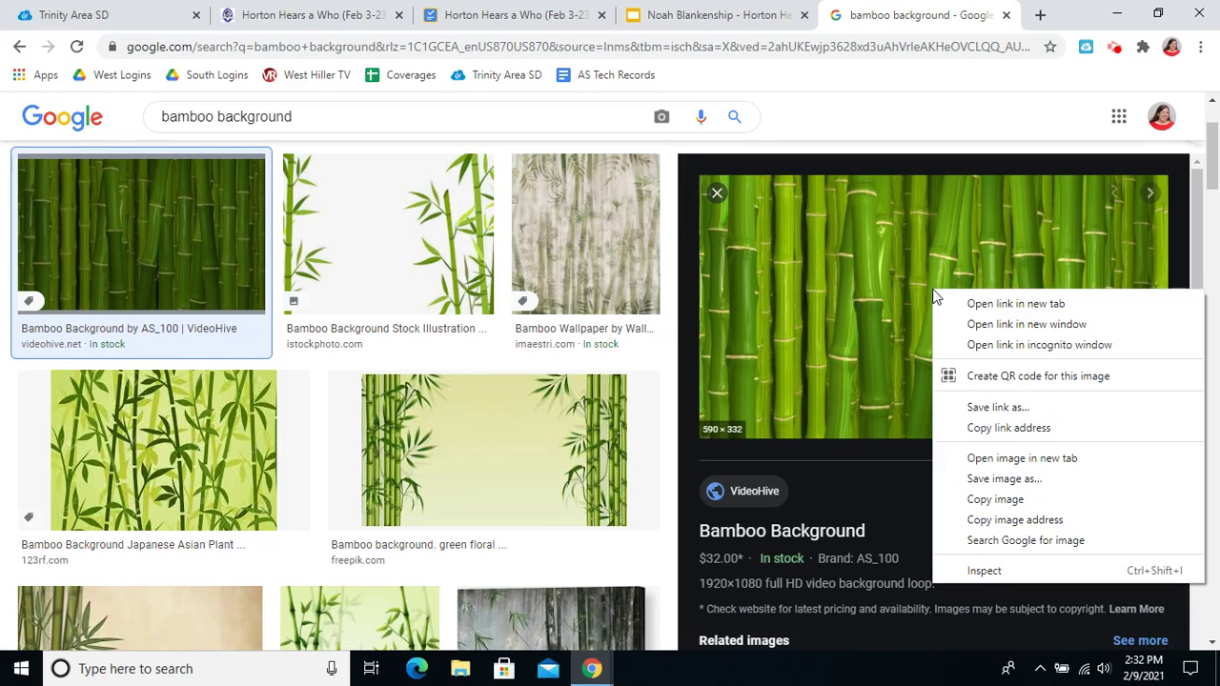
{"action": "left_click", "coordinate": [996, 500]}
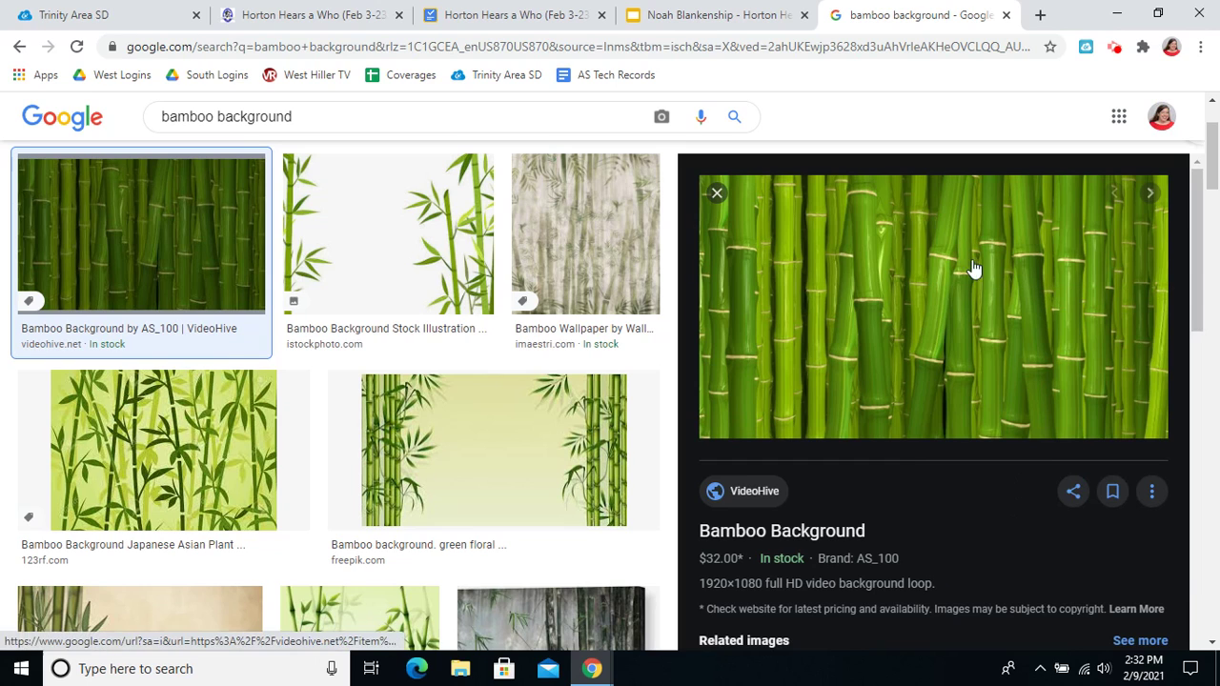
- Paste the copied green bamboo picture onto the blank slide
{"action": "left_click", "coordinate": [715, 17]}
{"action": "right_click", "coordinate": [649, 311]}
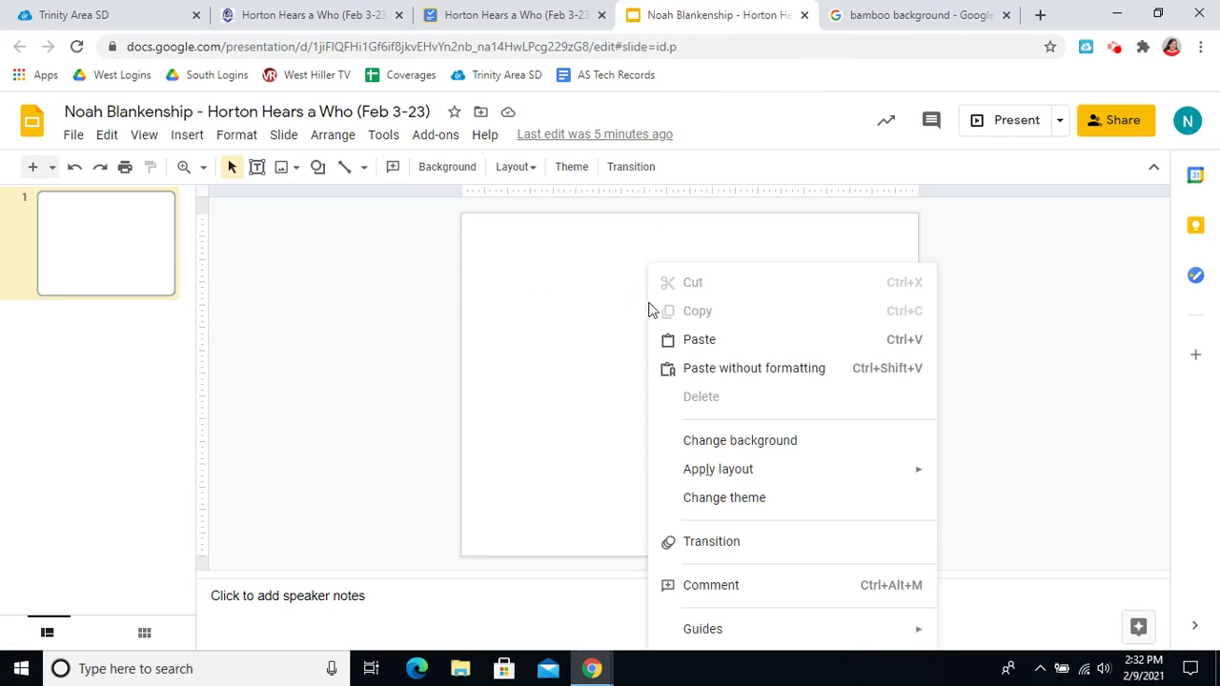
{"action": "left_click", "coordinate": [690, 343]}
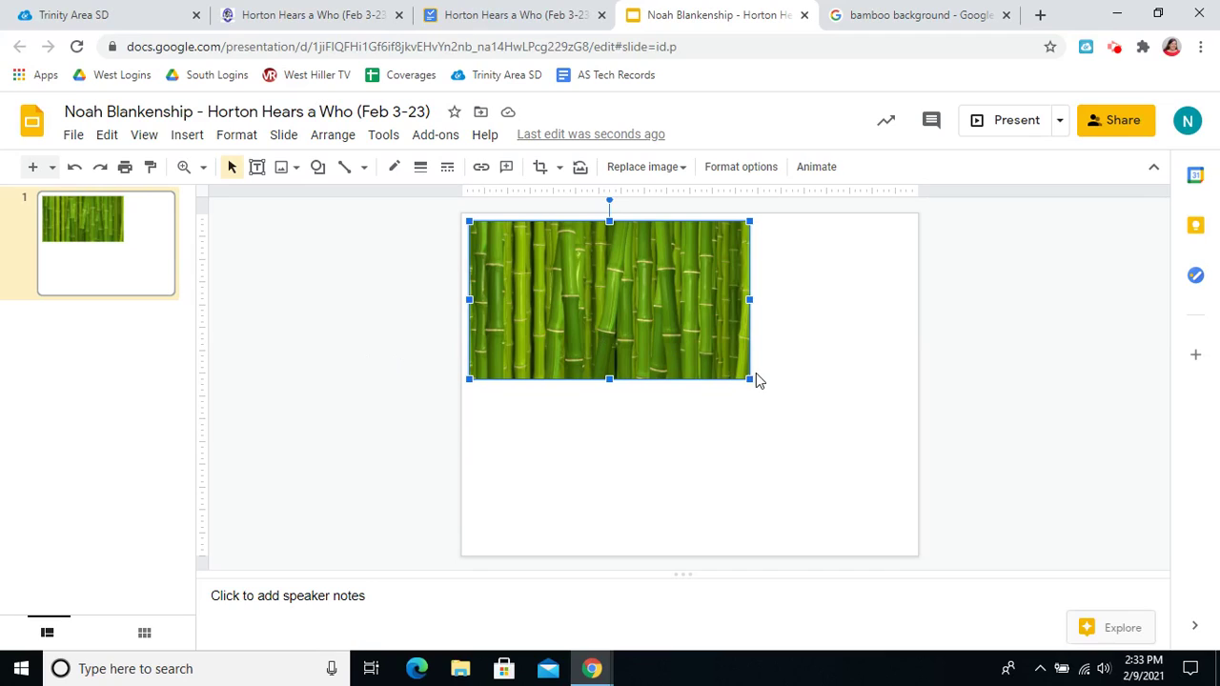
- Stretch the bamboo picture to the slide's full height and line it up with the slide
{"action": "left_click_drag", "start_coordinate": [749, 379], "coordinate": [913, 552]}
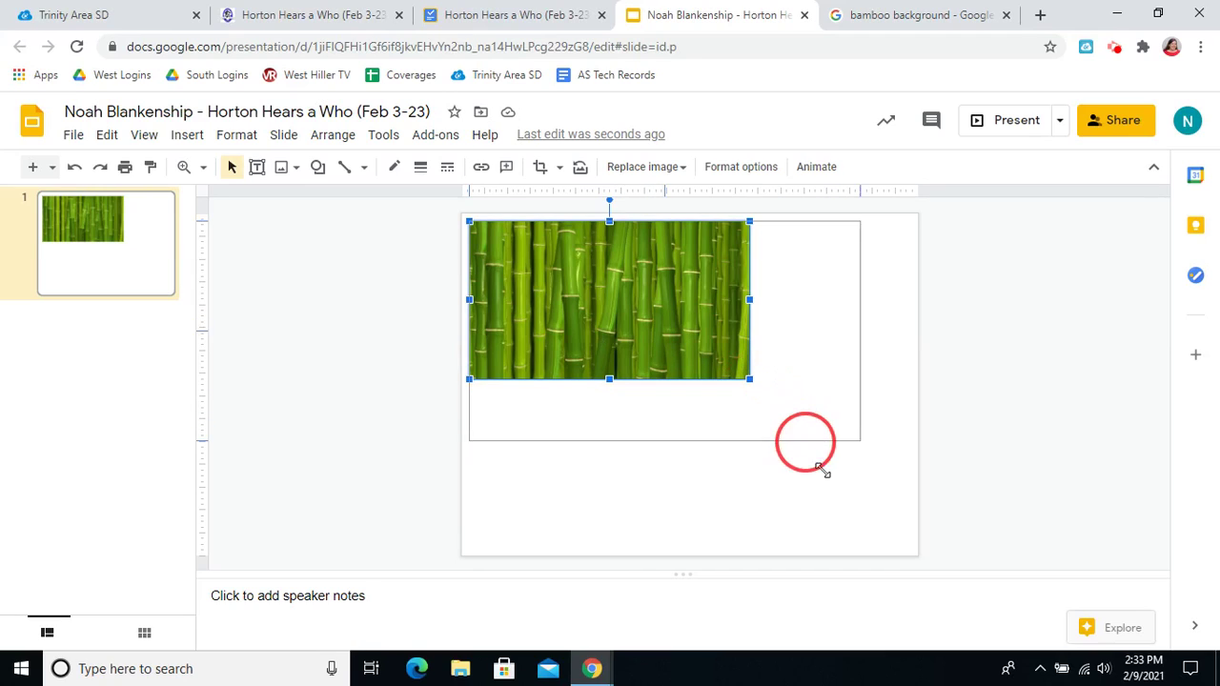
{"action": "left_click_drag", "start_coordinate": [913, 553], "coordinate": [913, 553]}
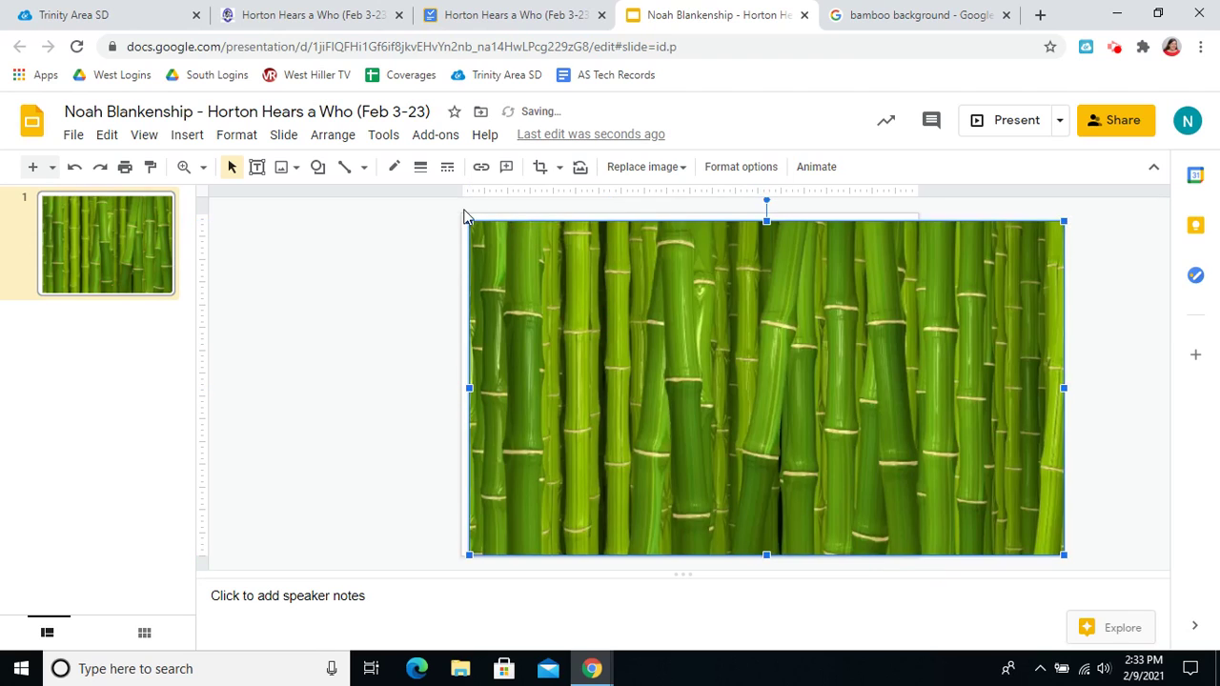
{"action": "left_click_drag", "start_coordinate": [467, 219], "coordinate": [455, 212]}
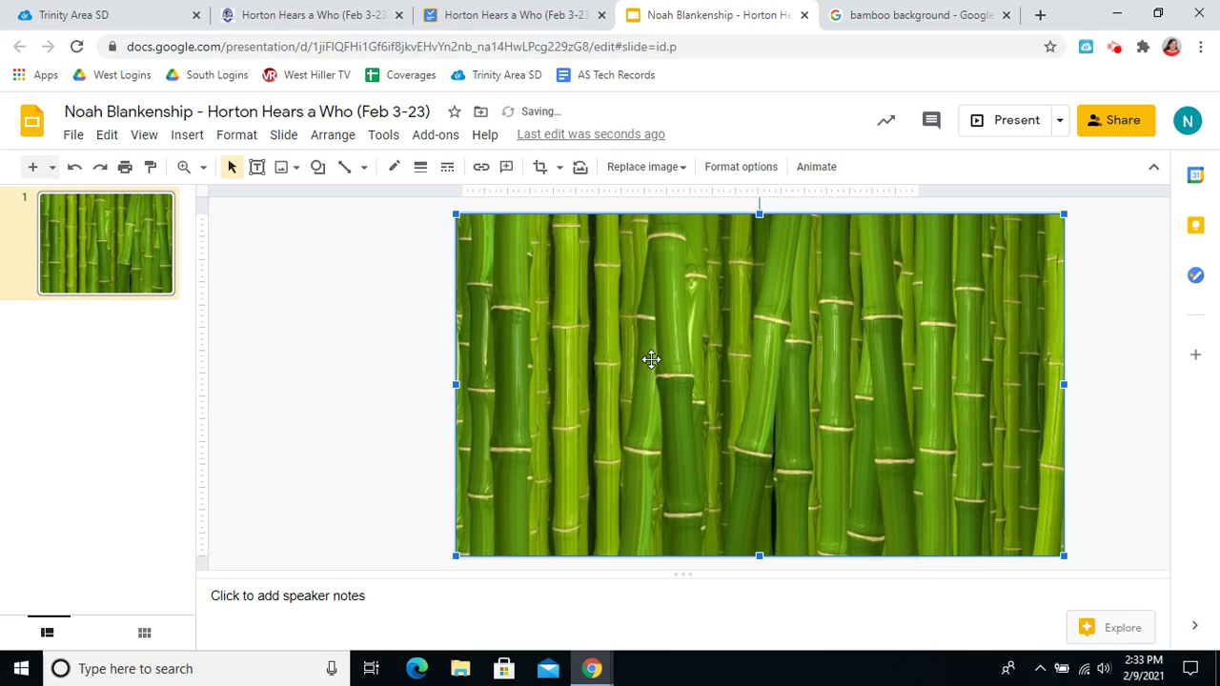
{"action": "left_click", "coordinate": [560, 334]}
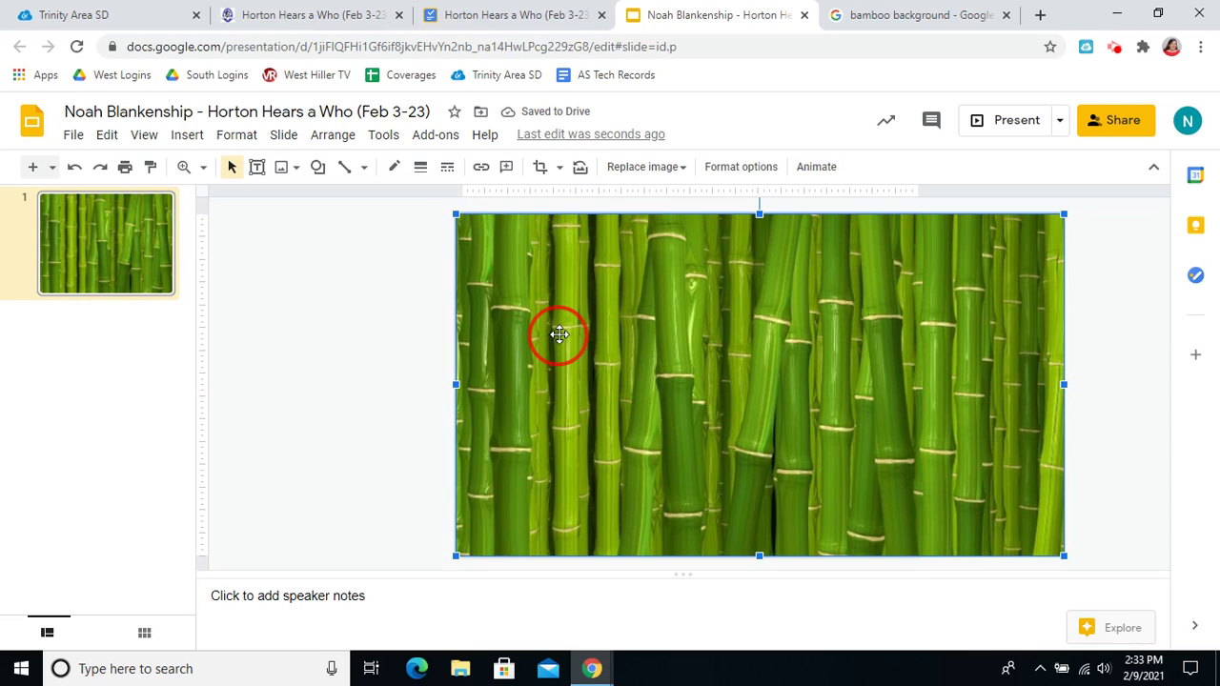
{"action": "left_click_drag", "start_coordinate": [559, 333], "coordinate": [565, 334]}
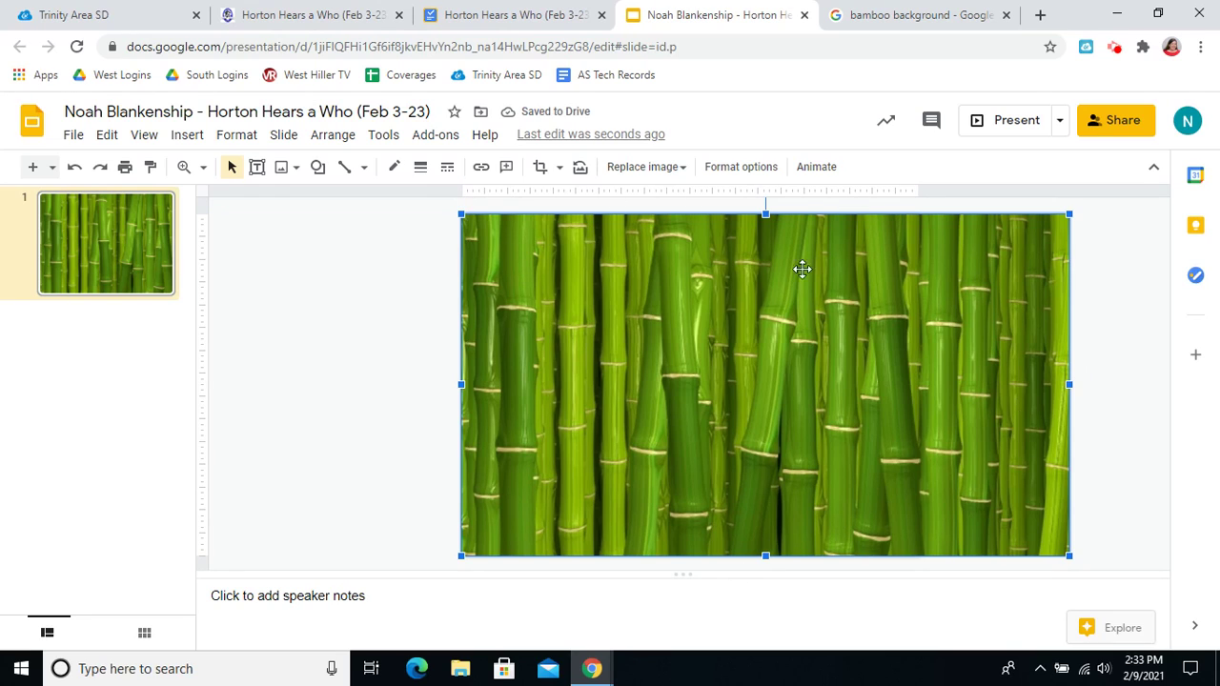
- Crop the bamboo picture's right side to match the slide's right edge
{"action": "left_click", "coordinate": [540, 168]}
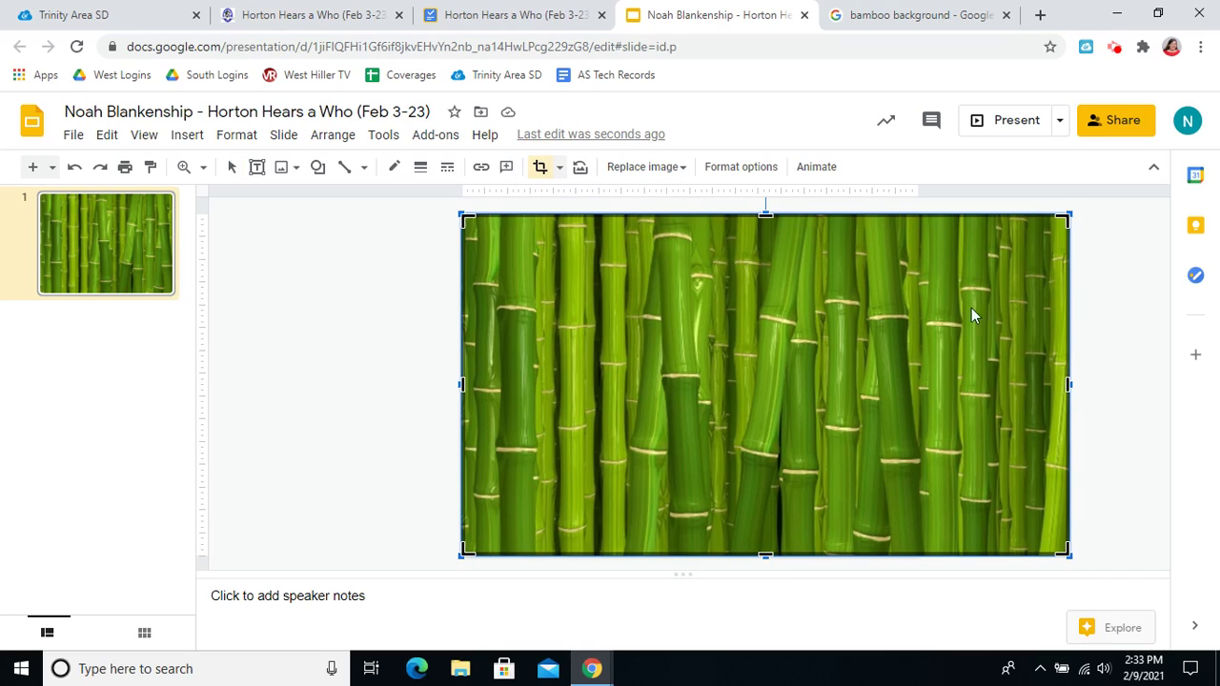
{"action": "left_click_drag", "start_coordinate": [1067, 384], "coordinate": [839, 384]}
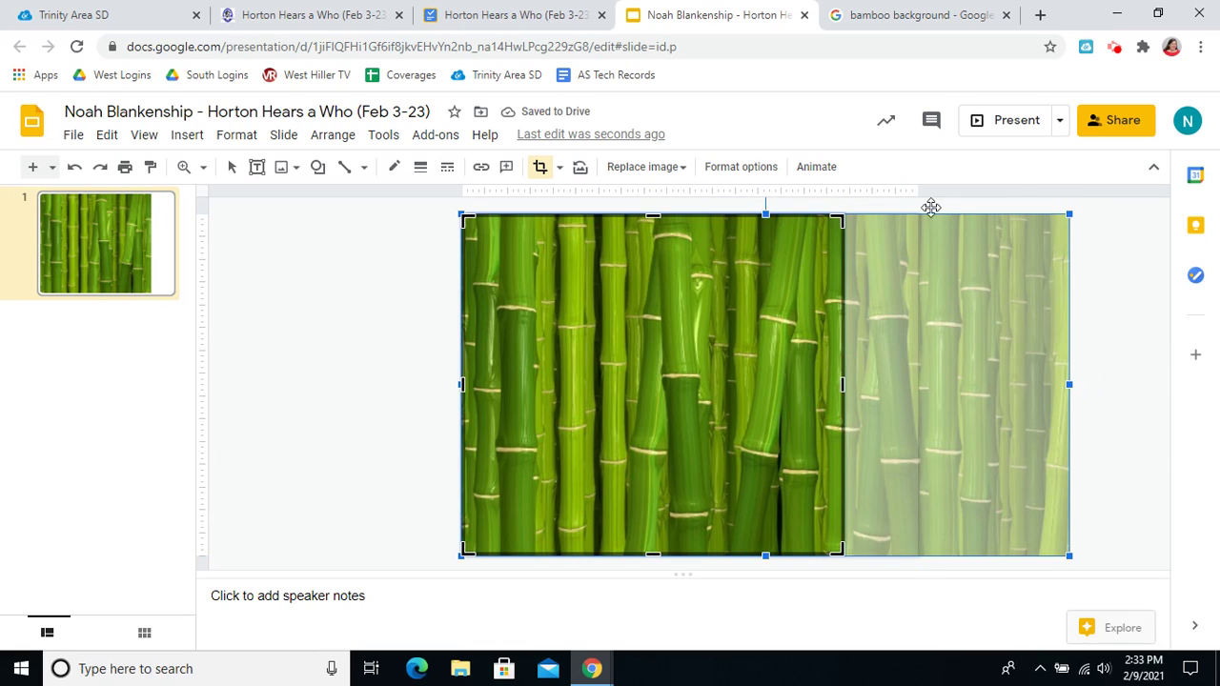
{"action": "left_click_drag", "start_coordinate": [839, 384], "coordinate": [916, 389]}
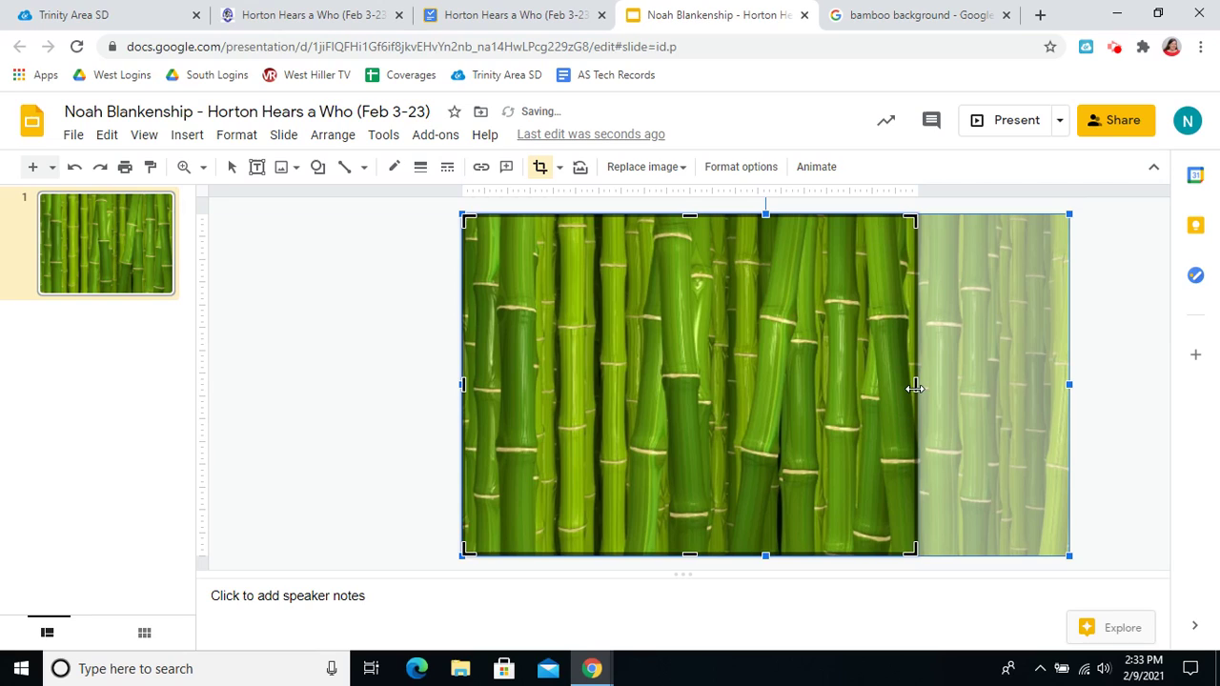
{"action": "left_click", "coordinate": [542, 178]}
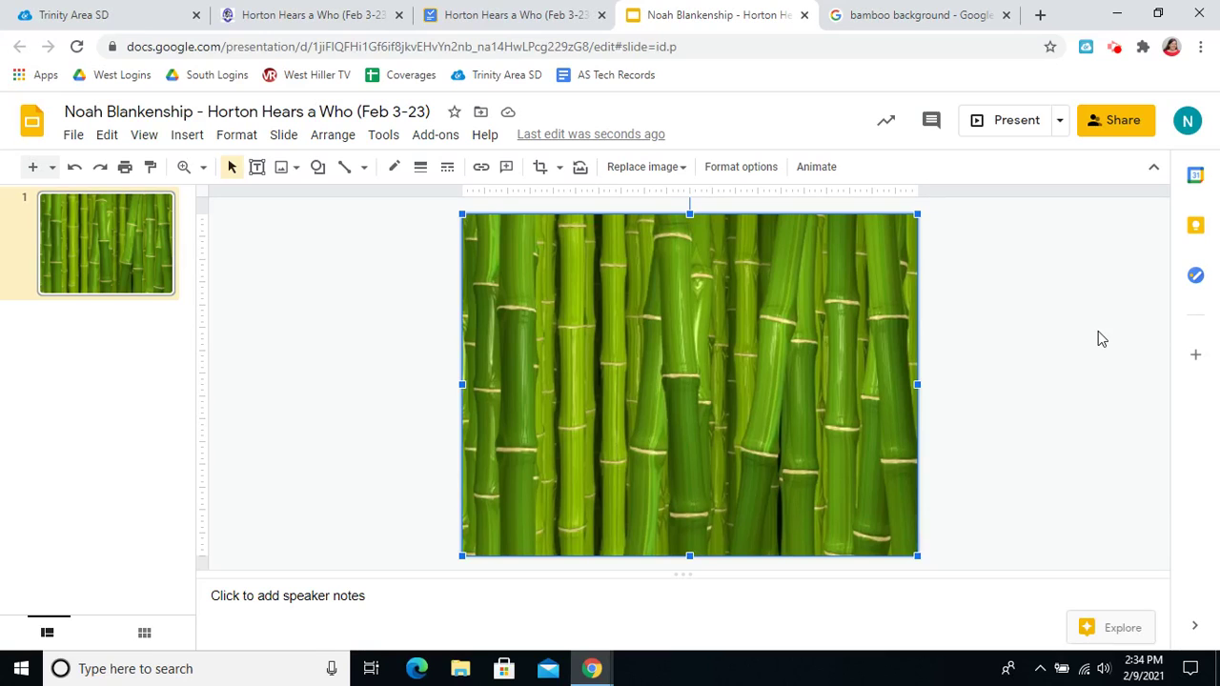
{"action": "left_click", "coordinate": [915, 17]}
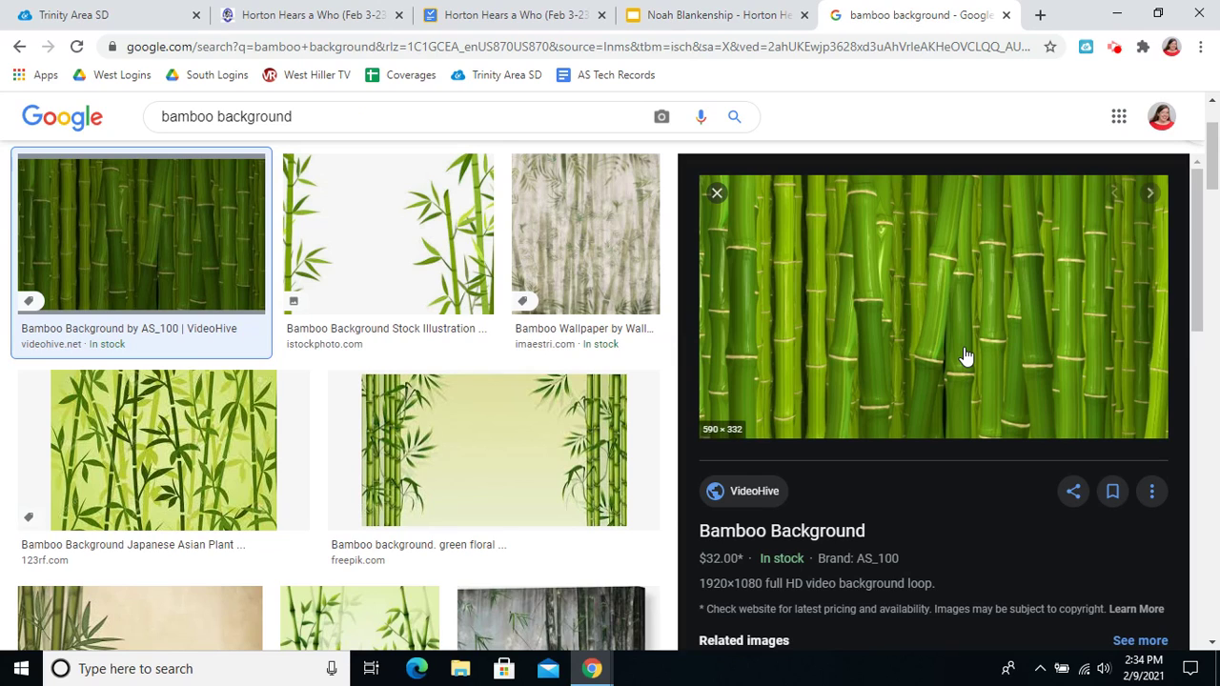
- Change the search to 'cool background' and browse the gradient image results
{"action": "double_click", "coordinate": [165, 109]}
{"action": "type", "text": "cool"}
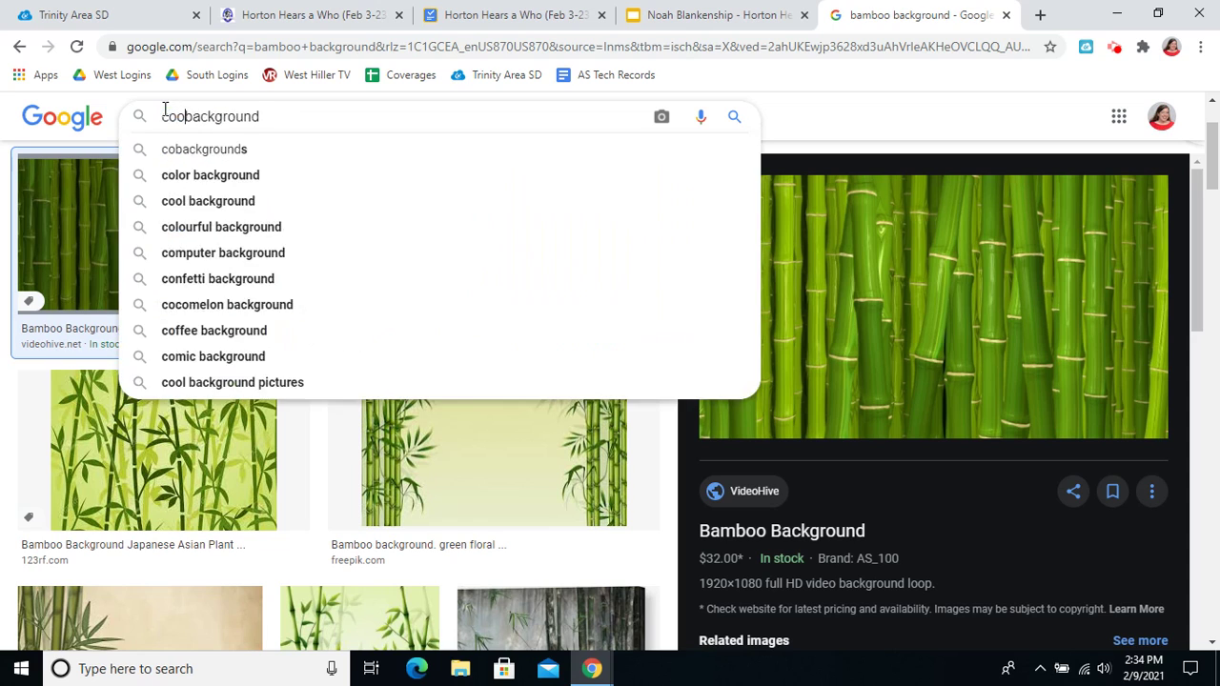
{"action": "key", "text": "Return"}
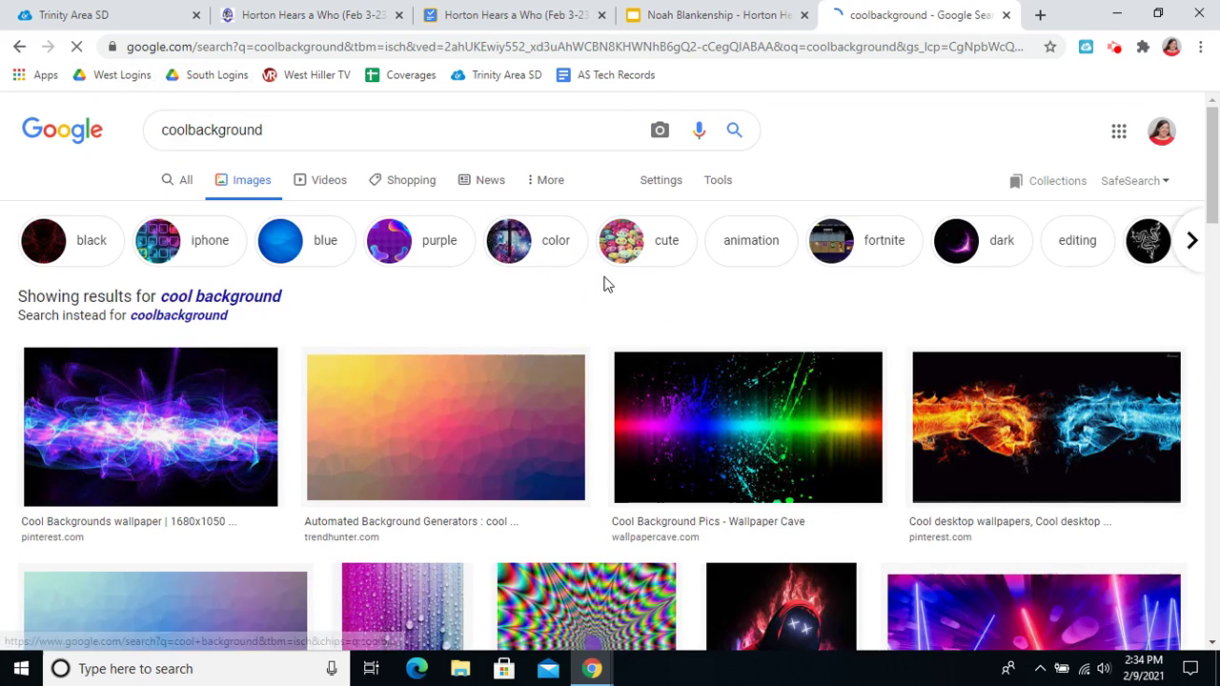
{"action": "scroll", "coordinate": [616, 290], "scroll_direction": "down", "scroll_amount": 1}
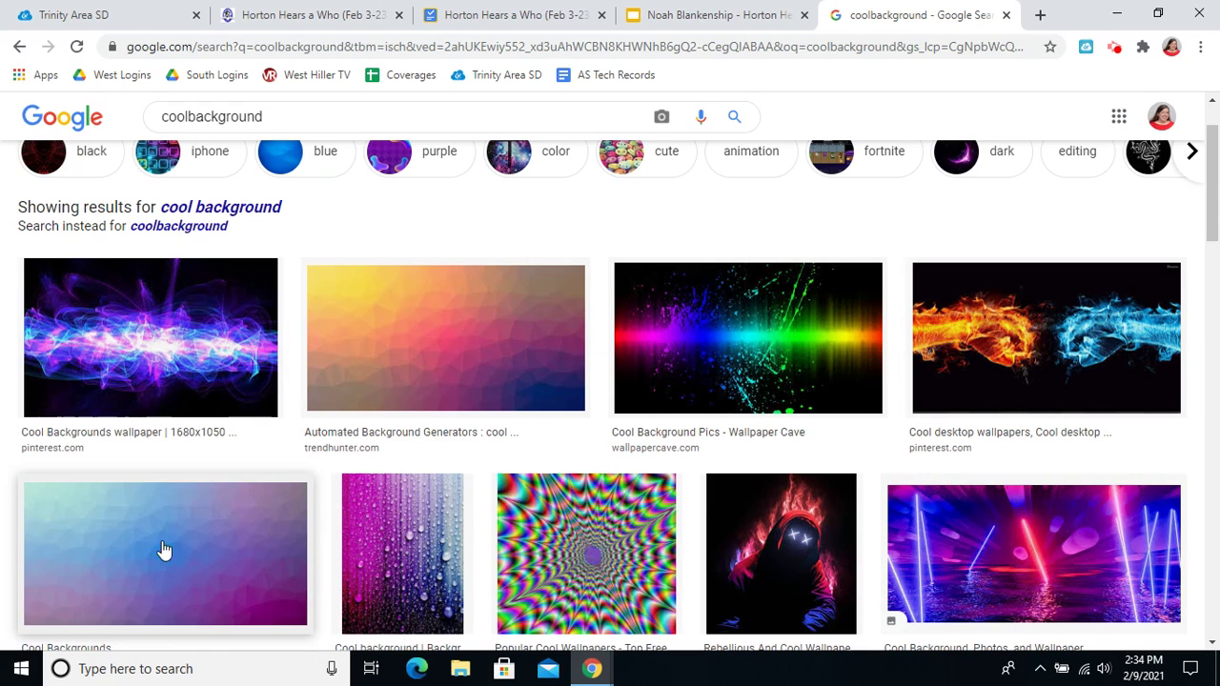
{"action": "scroll", "coordinate": [360, 517], "scroll_direction": "down", "scroll_amount": 2}
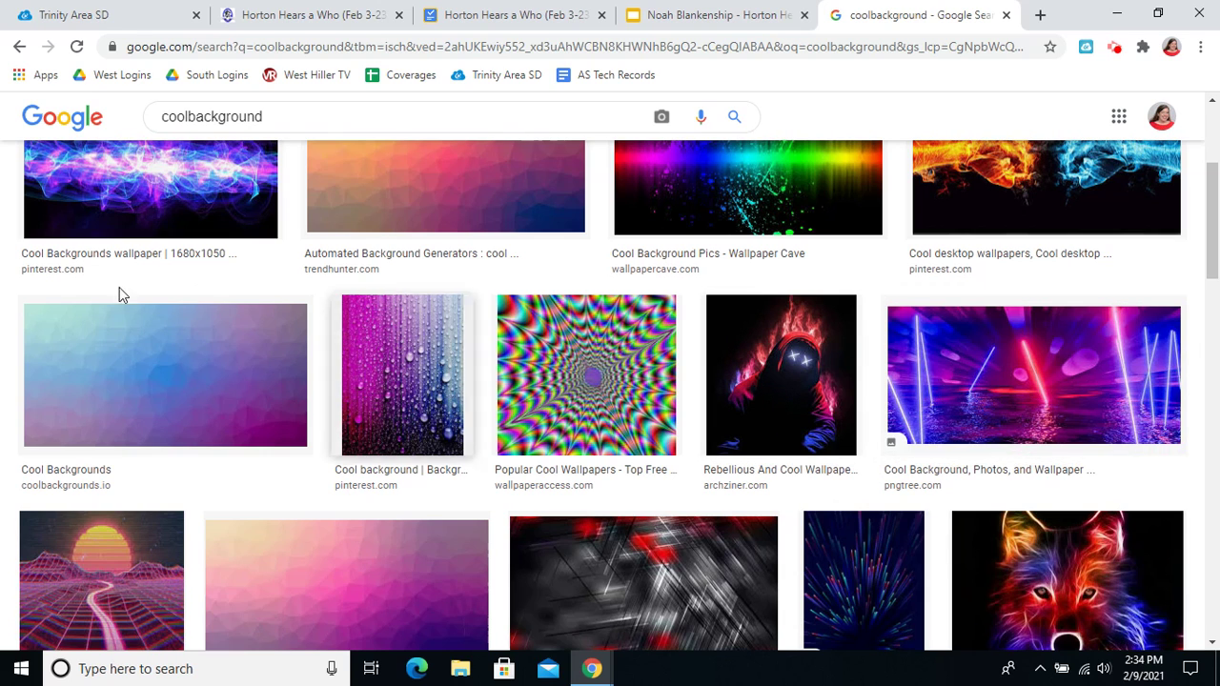
{"action": "scroll", "coordinate": [138, 371], "scroll_direction": "down", "scroll_amount": 1}
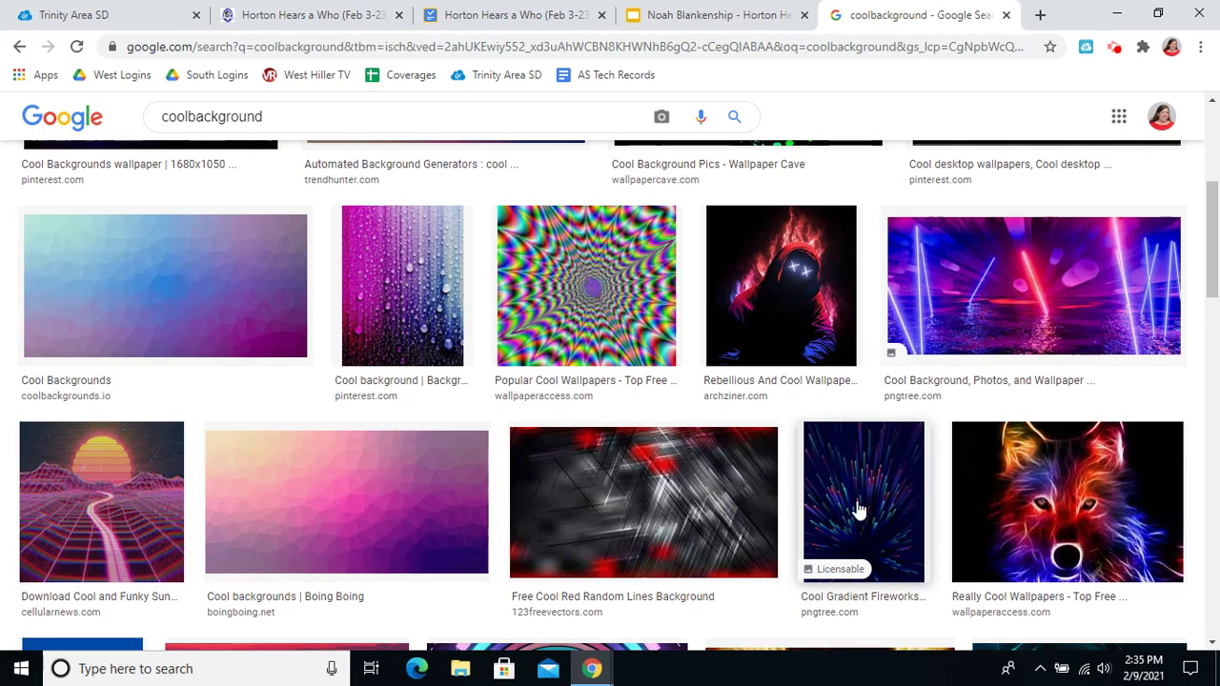
{"action": "mouse_move", "coordinate": [864, 578]}
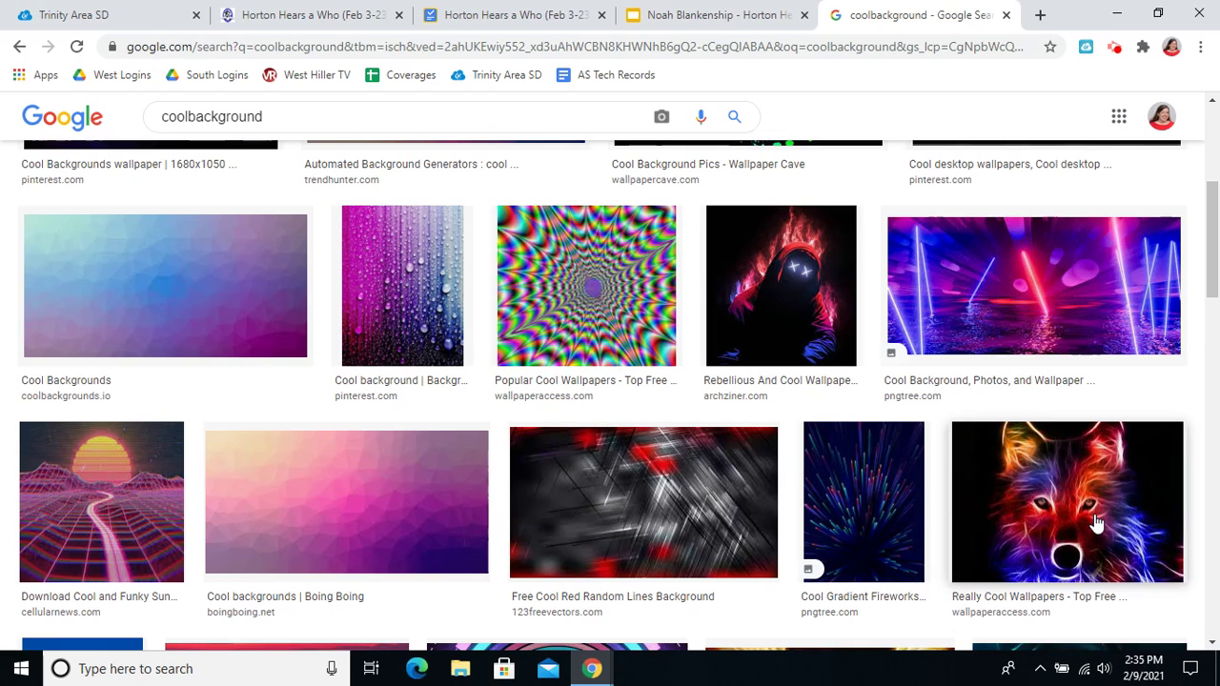
{"action": "scroll", "coordinate": [775, 485], "scroll_direction": "up", "scroll_amount": 4}
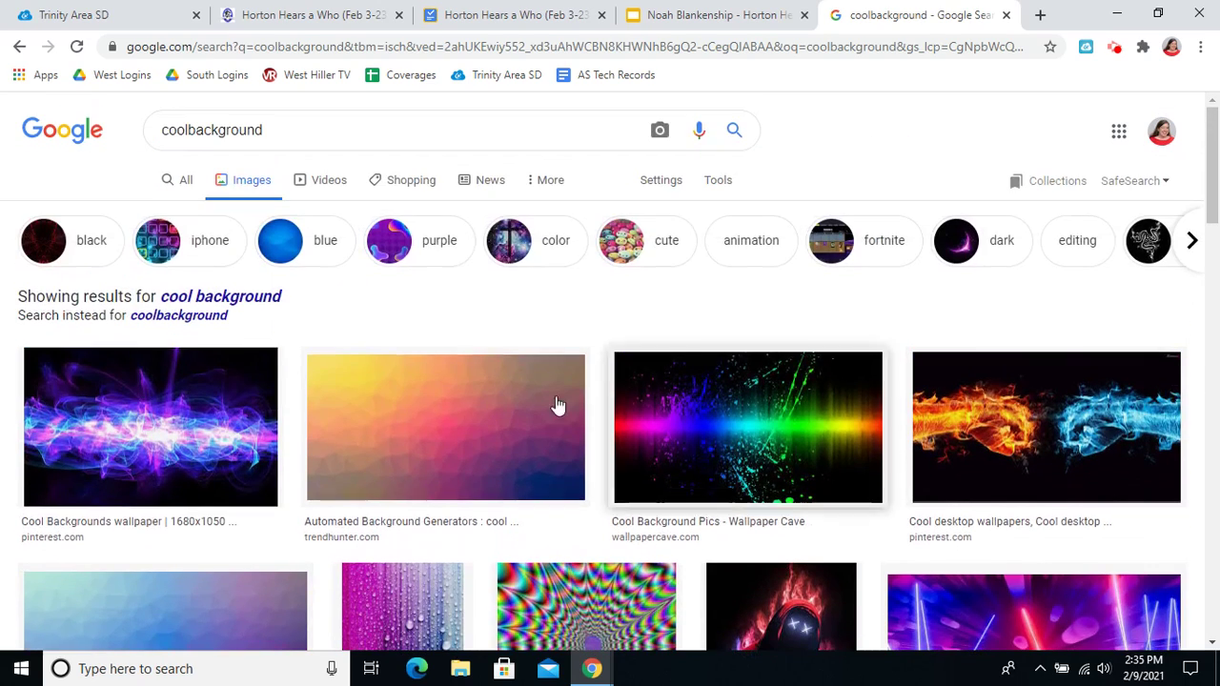
{"action": "right_click", "coordinate": [430, 396]}
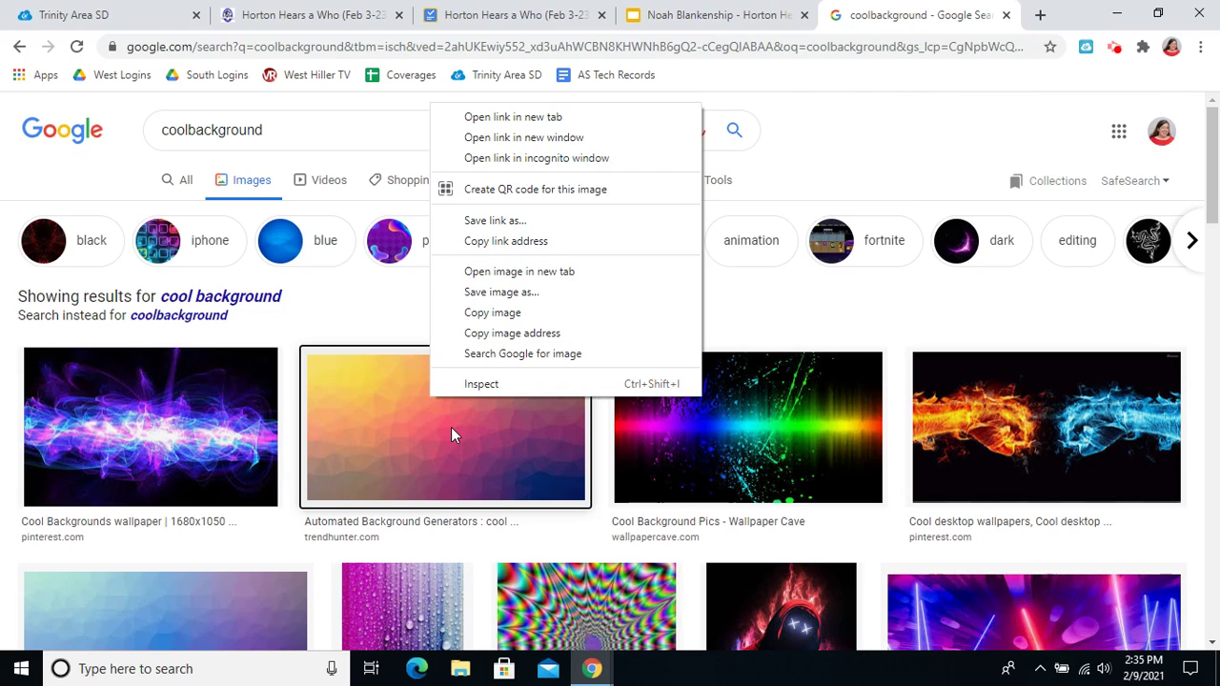
- Copy the yellow-to-purple polygon gradient image from Google Images and delete the bamboo picture from the slide
{"action": "left_click", "coordinate": [376, 436]}
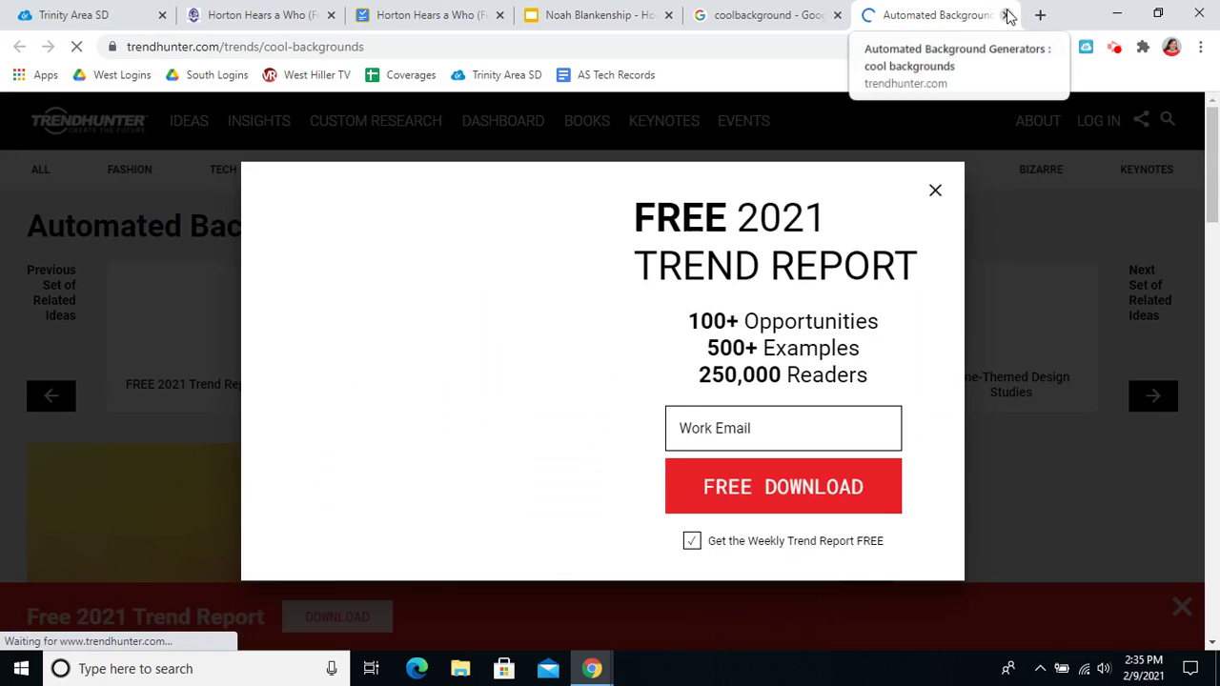
{"action": "left_click", "coordinate": [1005, 14]}
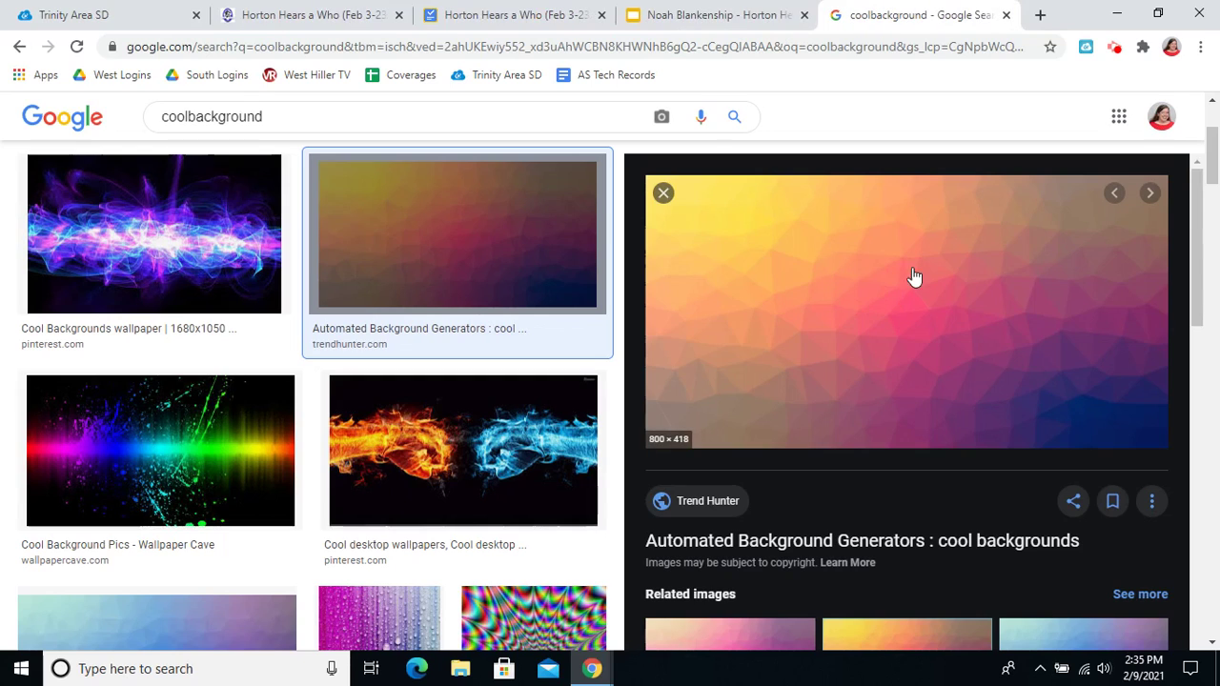
{"action": "right_click", "coordinate": [879, 297]}
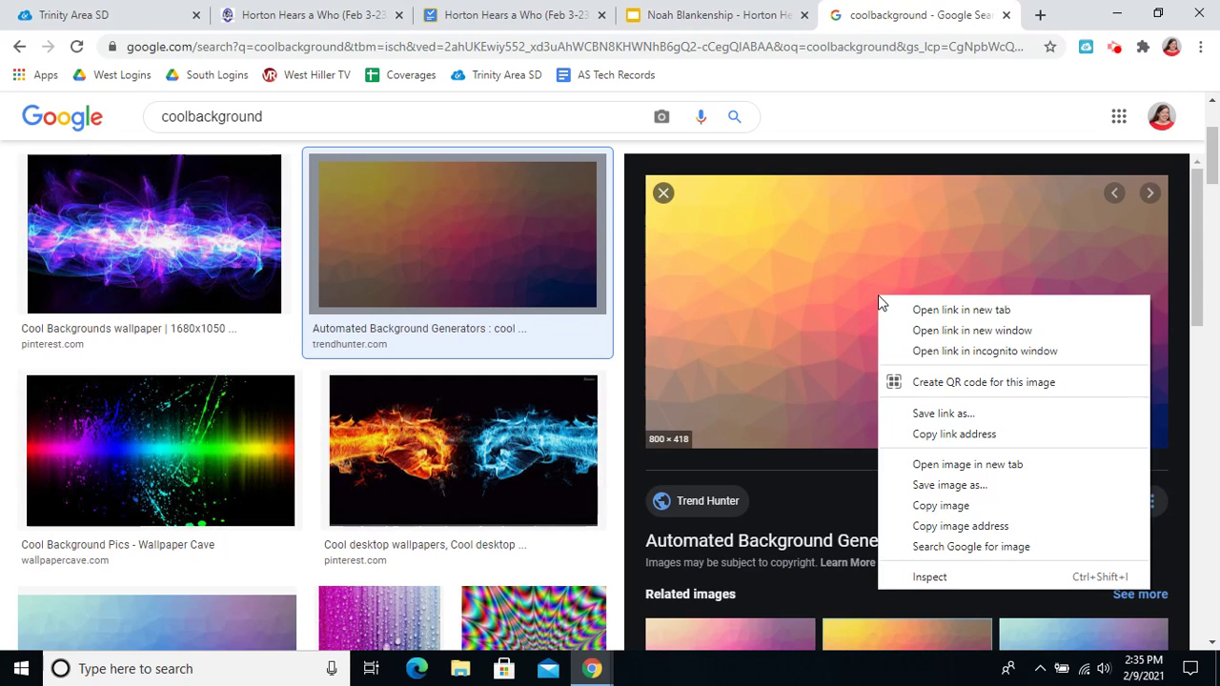
{"action": "left_click", "coordinate": [959, 510]}
{"action": "left_click", "coordinate": [670, 25]}
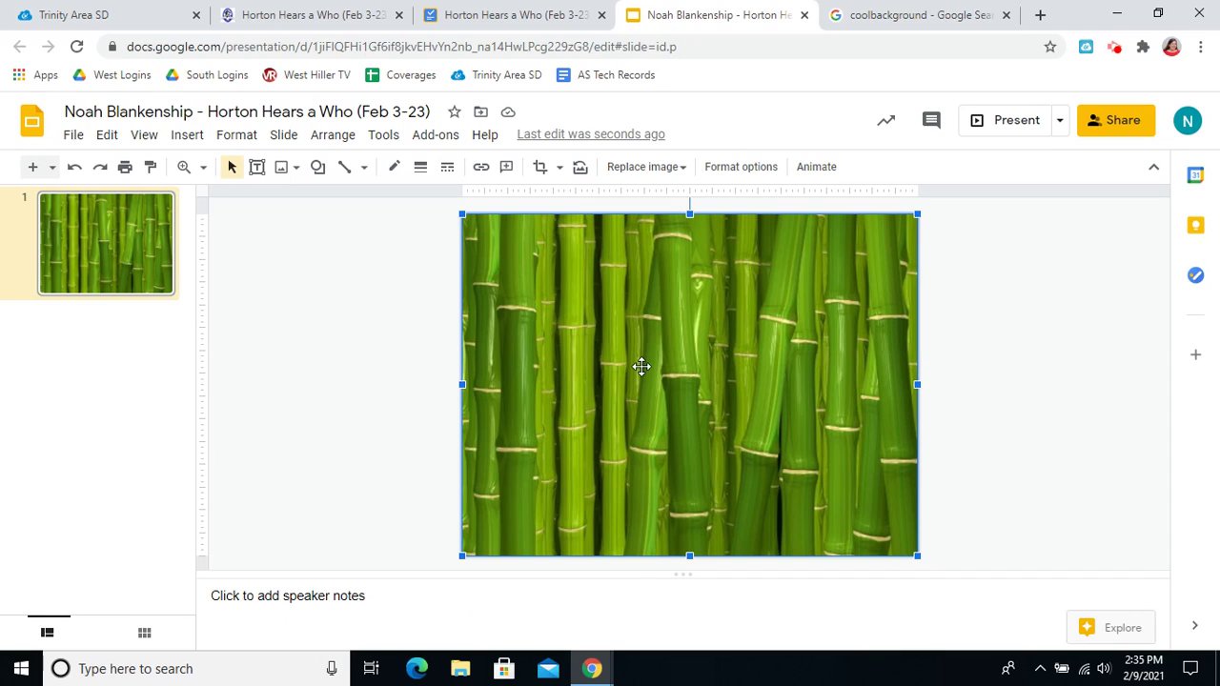
{"action": "key", "text": "Delete"}
- Paste the gradient image and enlarge it from the slide's top-left past its right edge
{"action": "key", "text": "ctrl+v"}
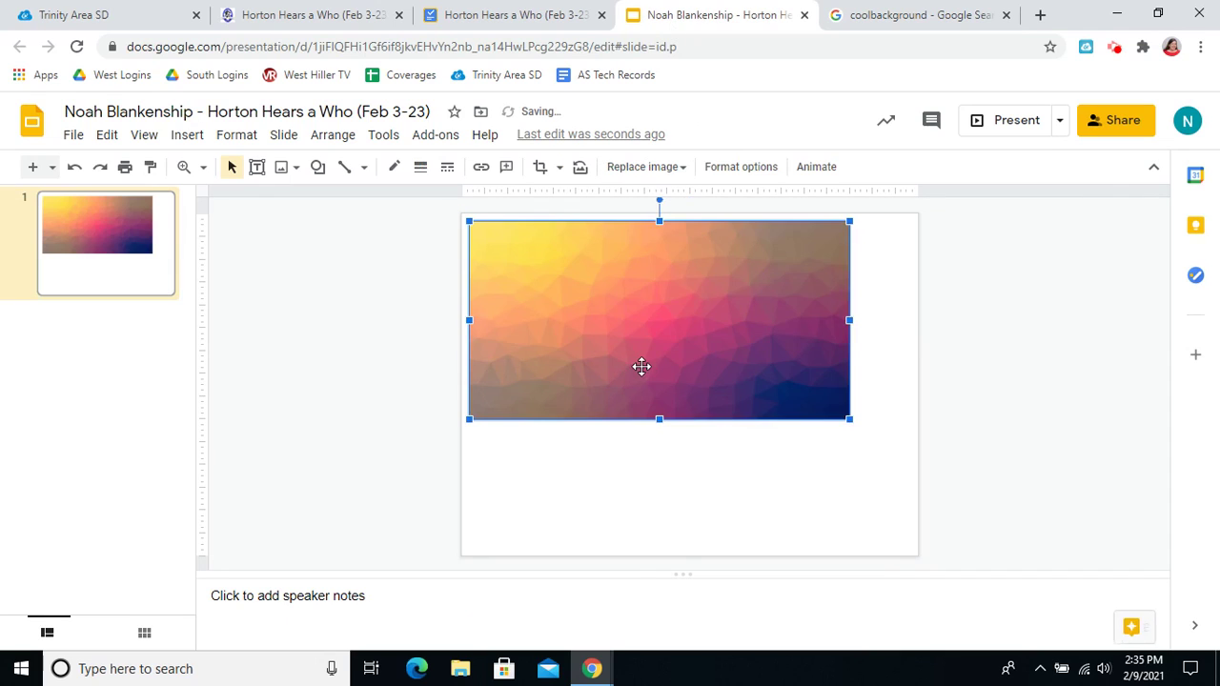
{"action": "mouse_move", "coordinate": [607, 327]}
{"action": "left_mouse_down"}
{"action": "mouse_move", "coordinate": [573, 319]}
{"action": "mouse_move", "coordinate": [598, 320]}
{"action": "left_mouse_up"}
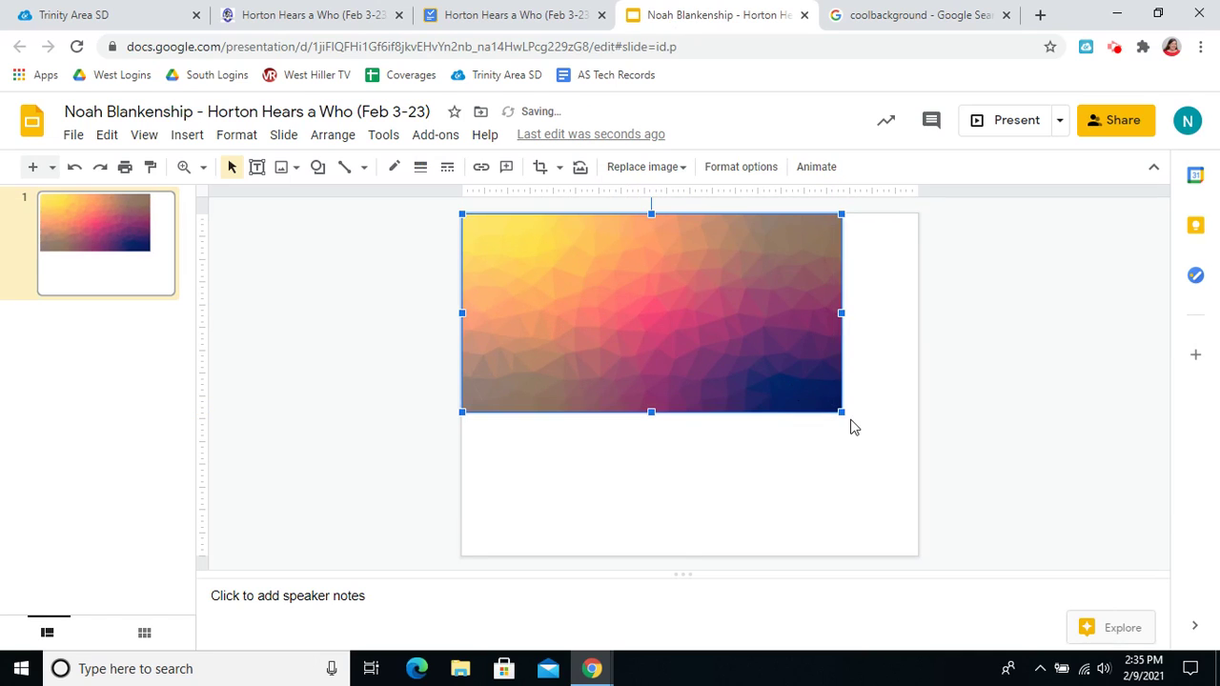
{"action": "left_click_drag", "start_coordinate": [847, 420], "coordinate": [1024, 559]}
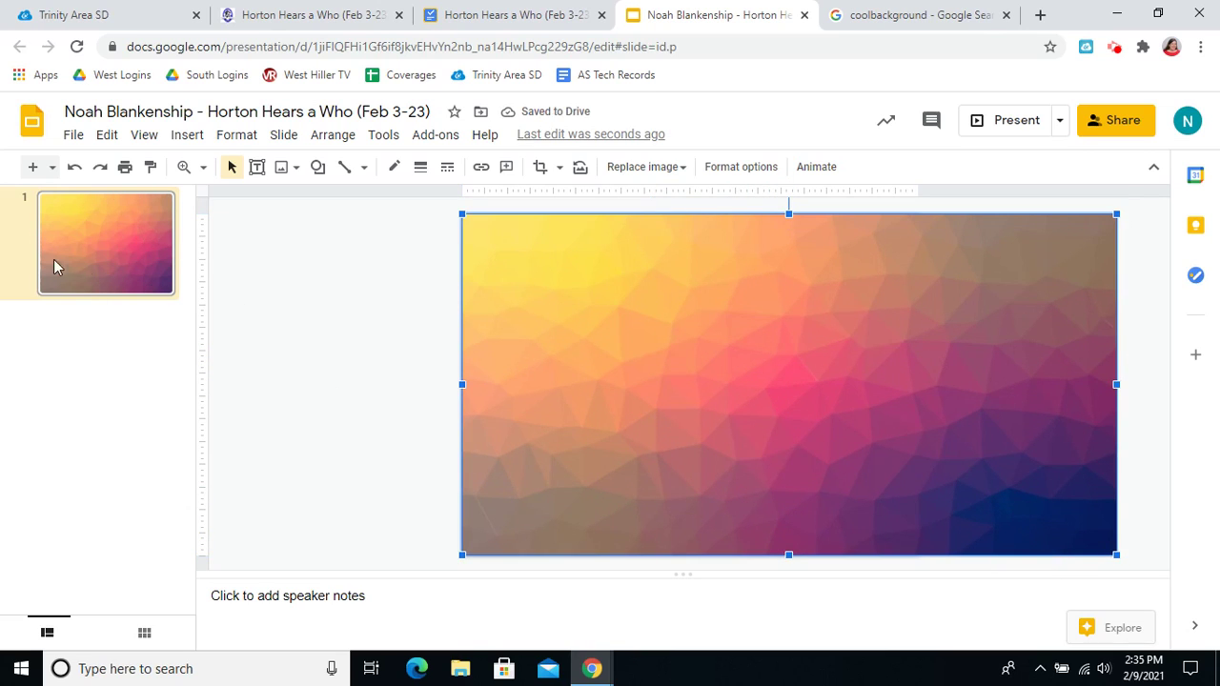
{"action": "left_click_drag", "start_coordinate": [798, 363], "coordinate": [707, 362]}
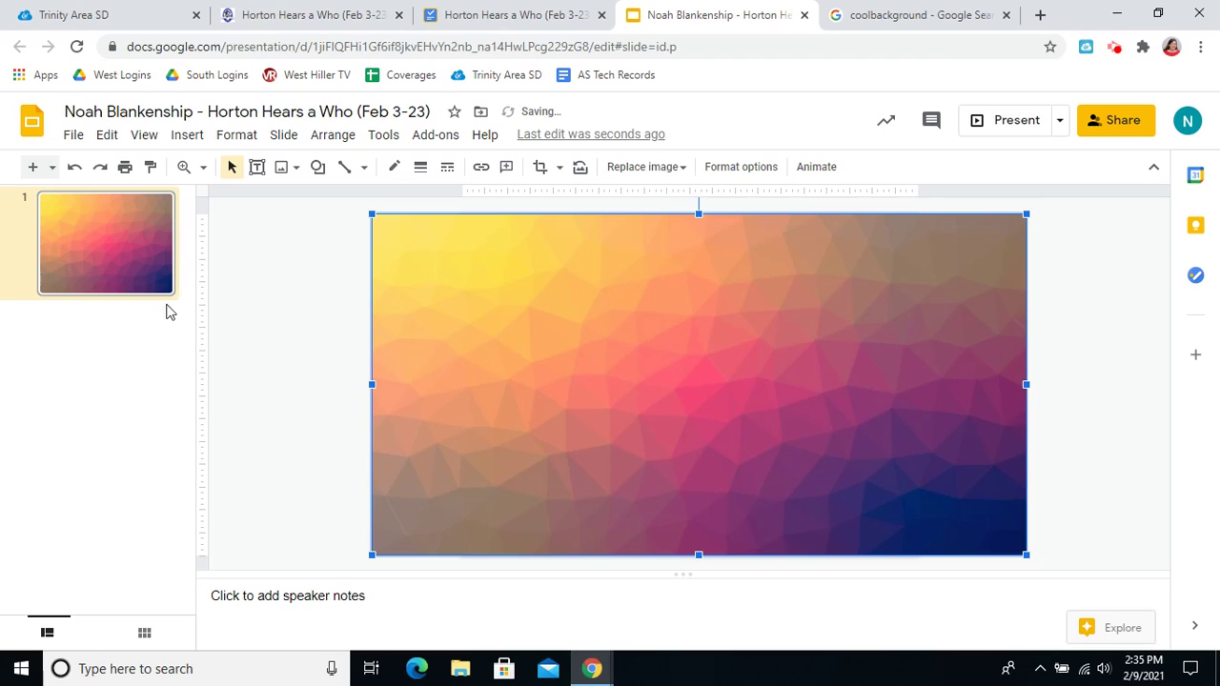
- Crop the gradient image's left and right sides to line up with the slide edges
{"action": "left_click", "coordinate": [539, 167]}
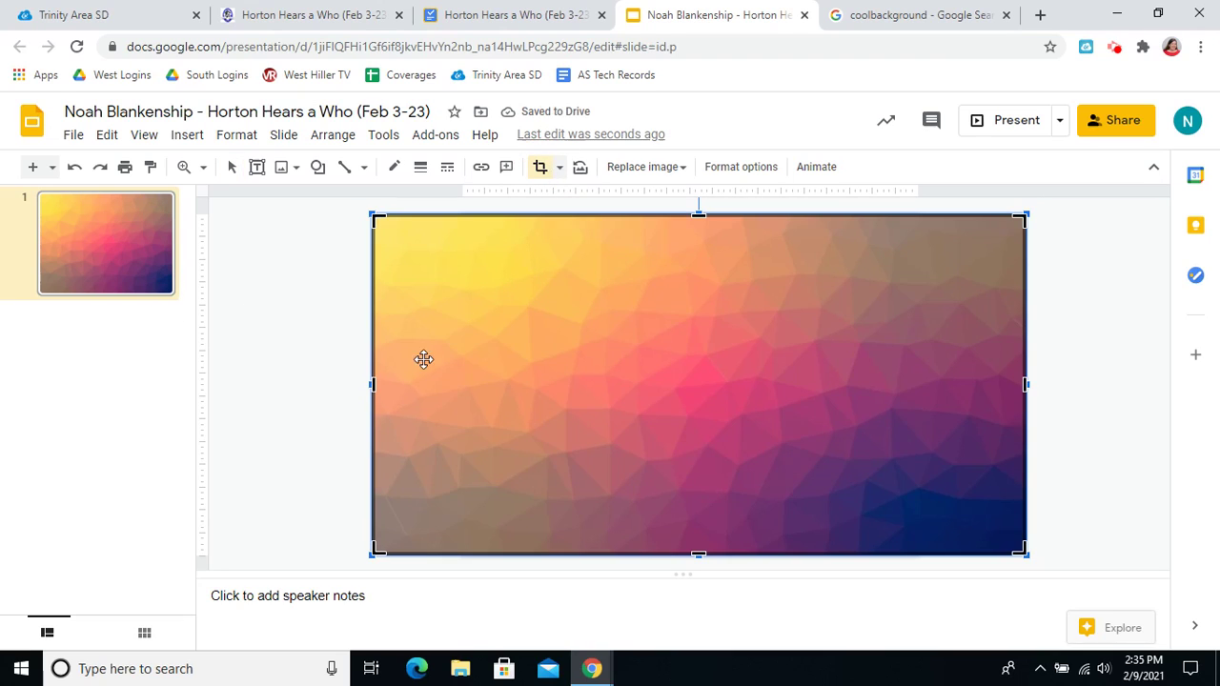
{"action": "left_click_drag", "start_coordinate": [379, 386], "coordinate": [512, 393]}
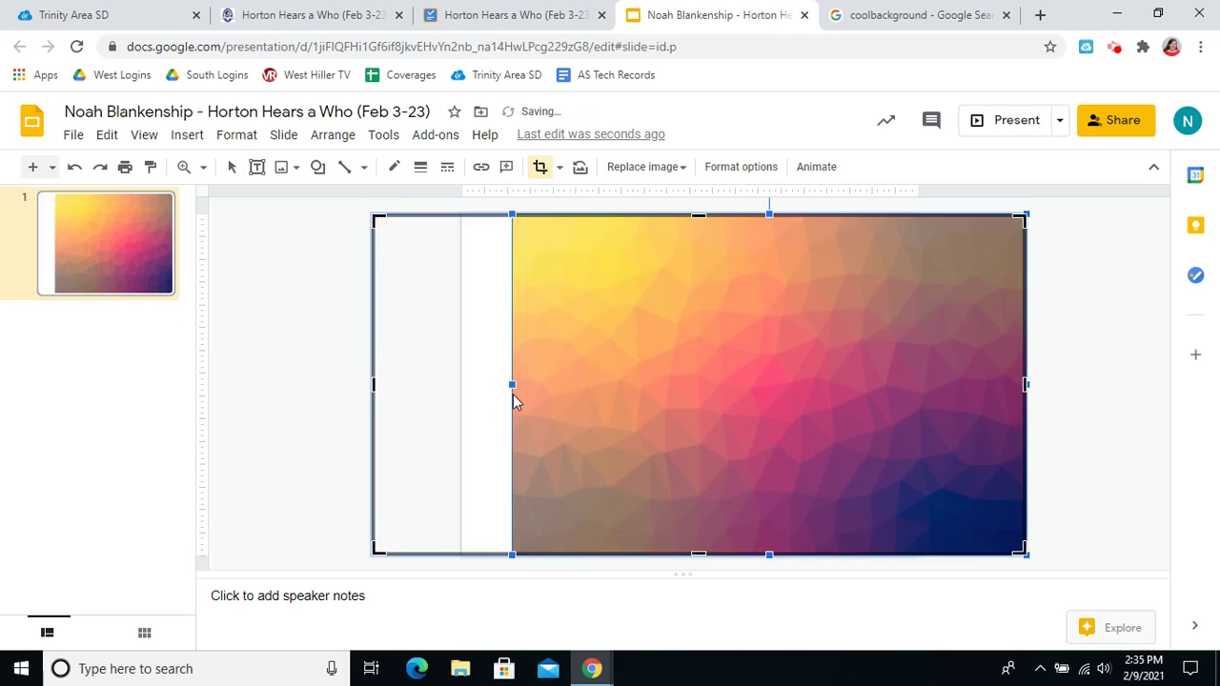
{"action": "left_click_drag", "start_coordinate": [510, 384], "coordinate": [462, 380]}
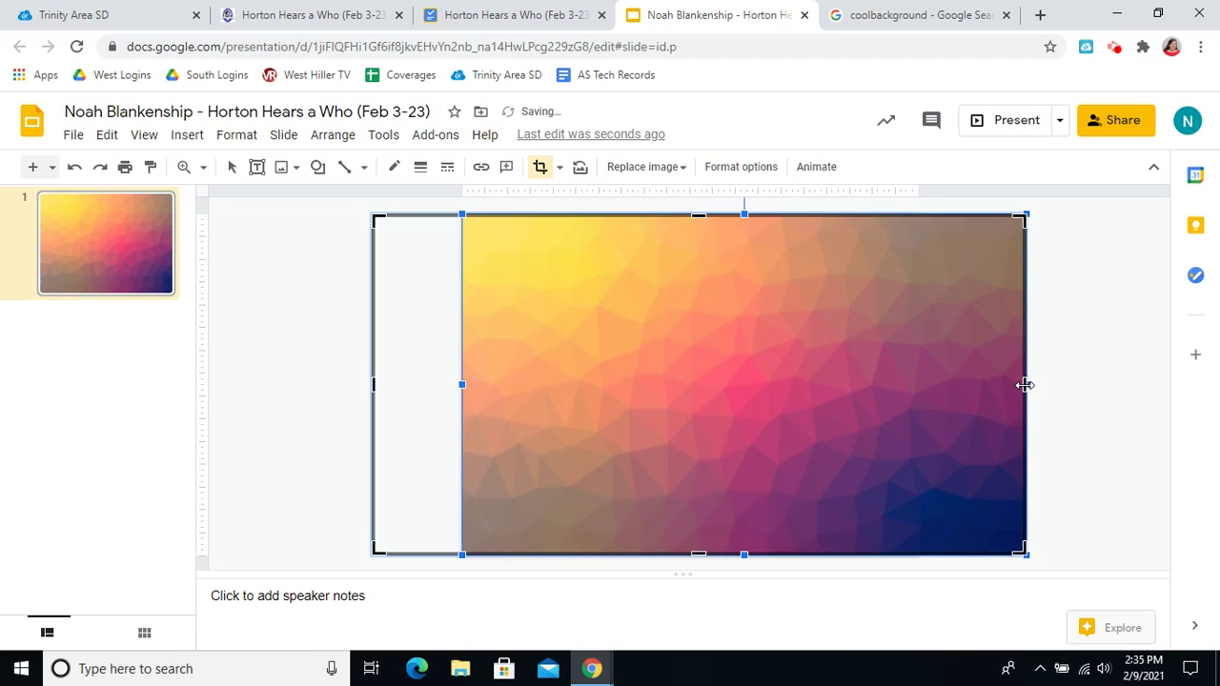
{"action": "left_click_drag", "start_coordinate": [1022, 383], "coordinate": [882, 385]}
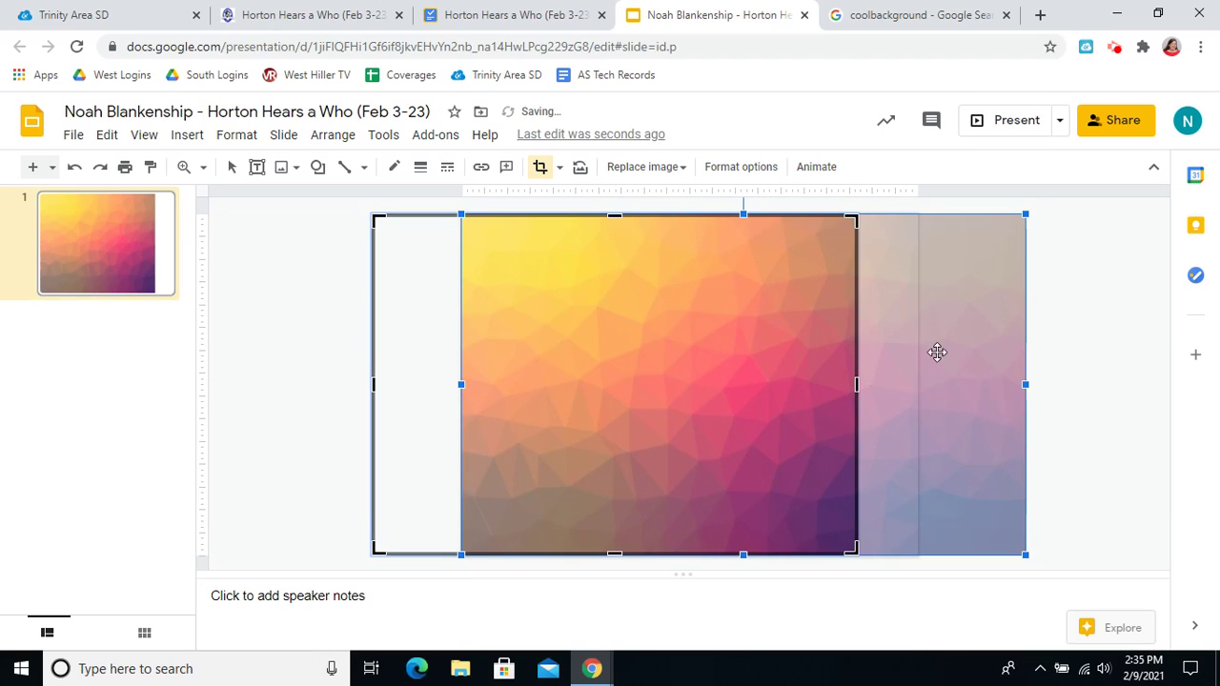
{"action": "left_click_drag", "start_coordinate": [857, 385], "coordinate": [916, 389]}
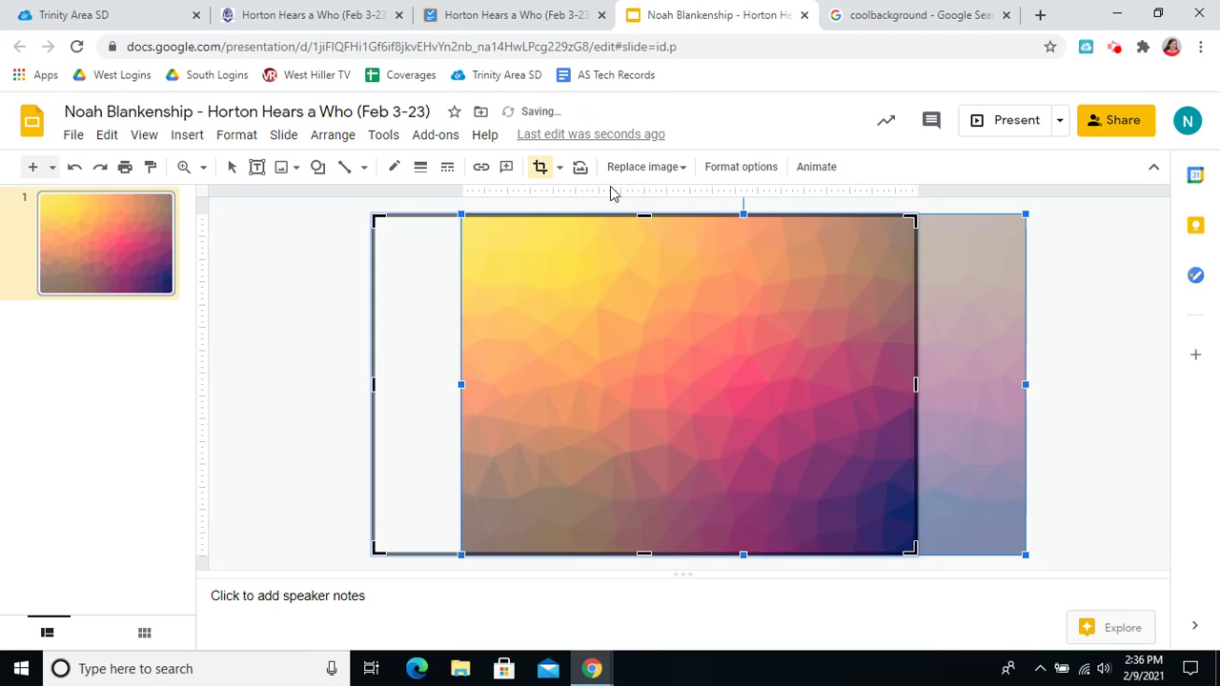
{"action": "left_click", "coordinate": [540, 167]}
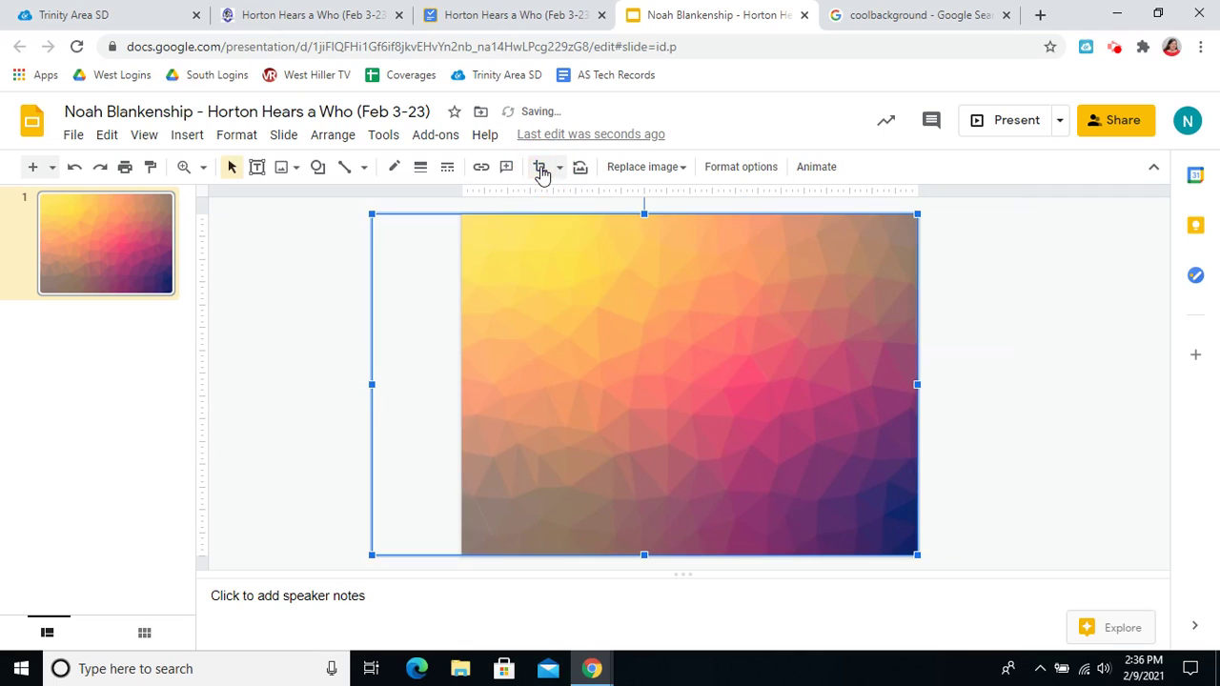
{"action": "left_click", "coordinate": [1014, 374]}
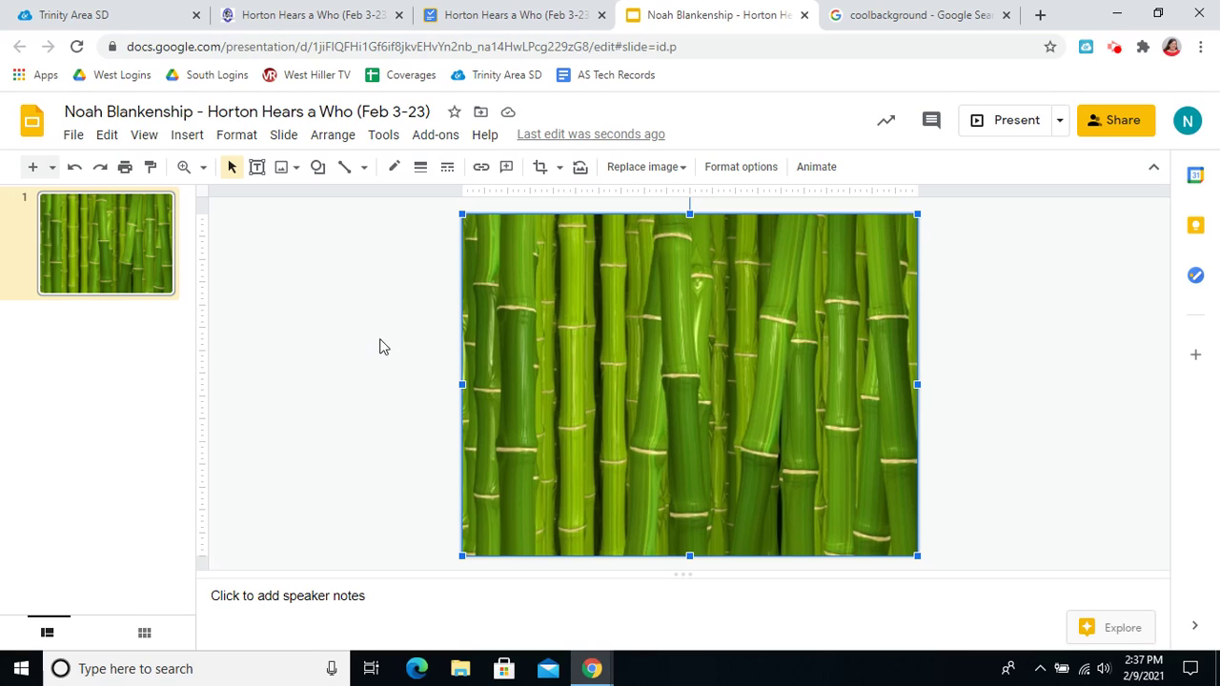
- Search Google Images for 'panda clipart' and preview the waving transparent-background panda
{"action": "left_click", "coordinate": [912, 14]}
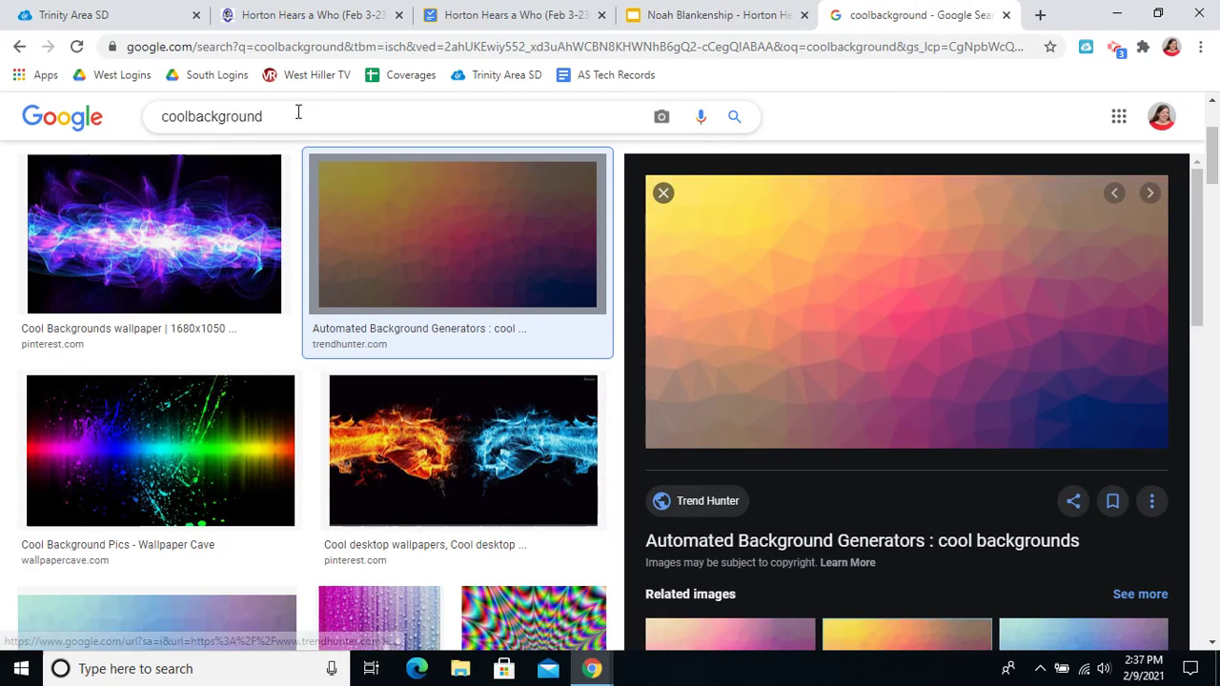
{"action": "left_click_drag", "start_coordinate": [299, 111], "coordinate": [3, 119]}
{"action": "type", "text": "panda "}
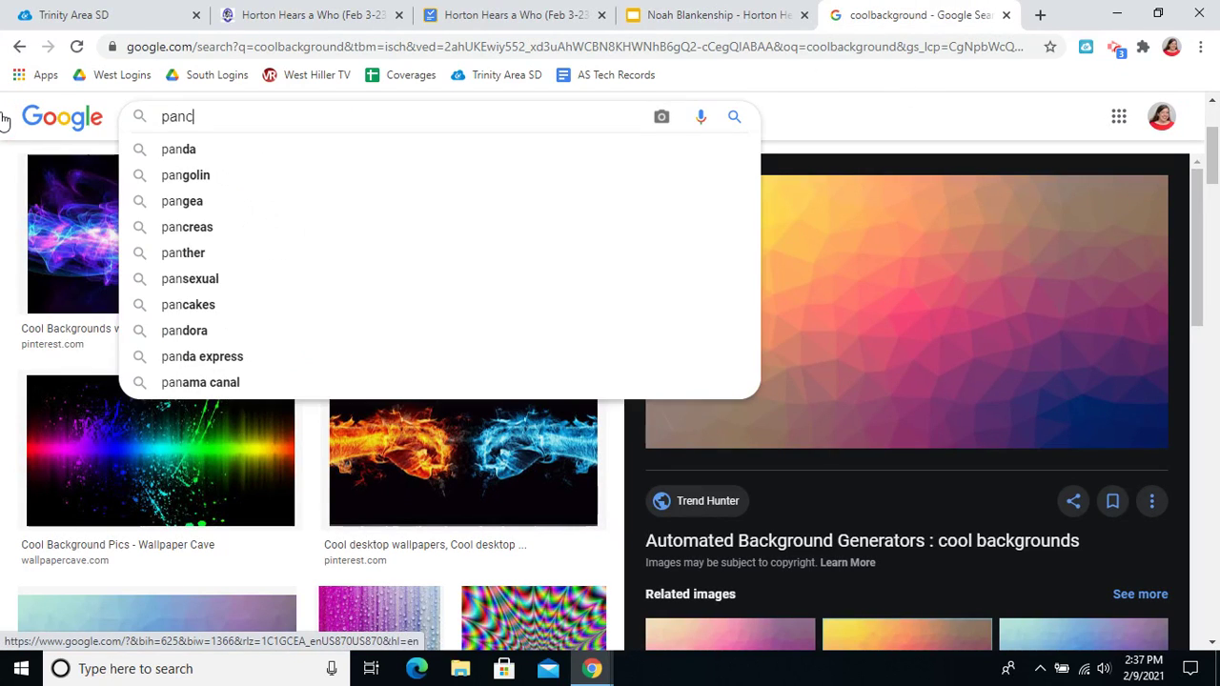
{"action": "type", "text": "c"}
{"action": "key", "text": "BackSpace"}
{"action": "type", "text": "da clipart"}
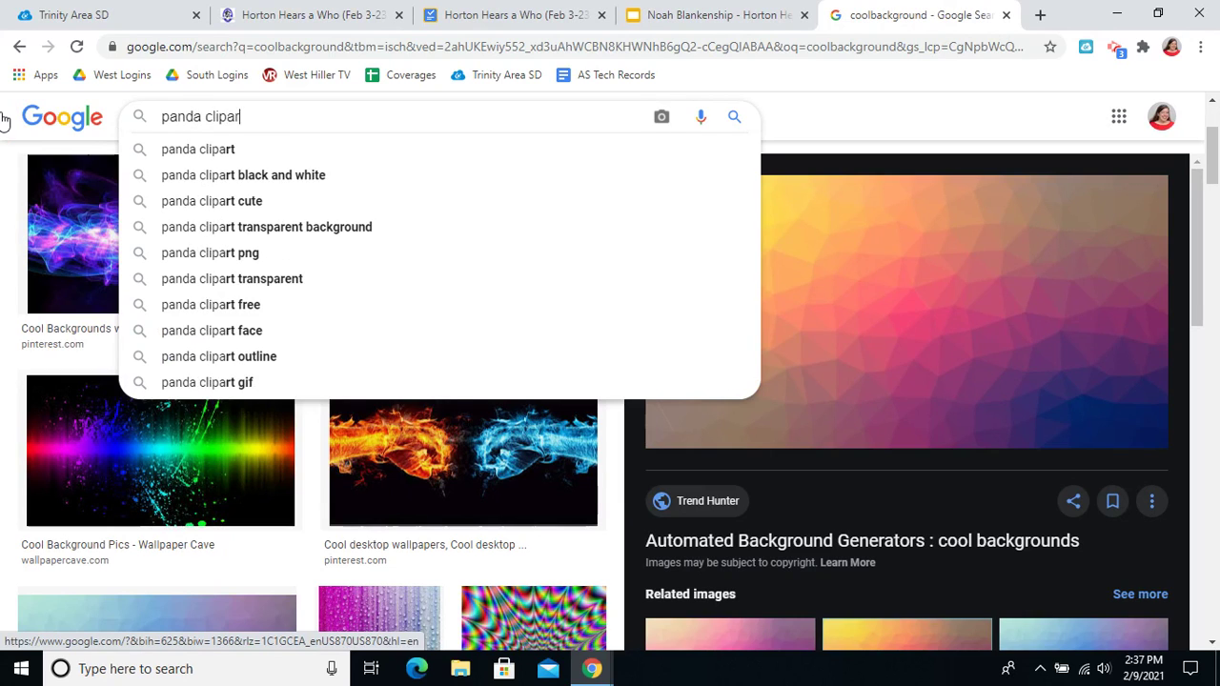
{"action": "key", "text": "Return"}
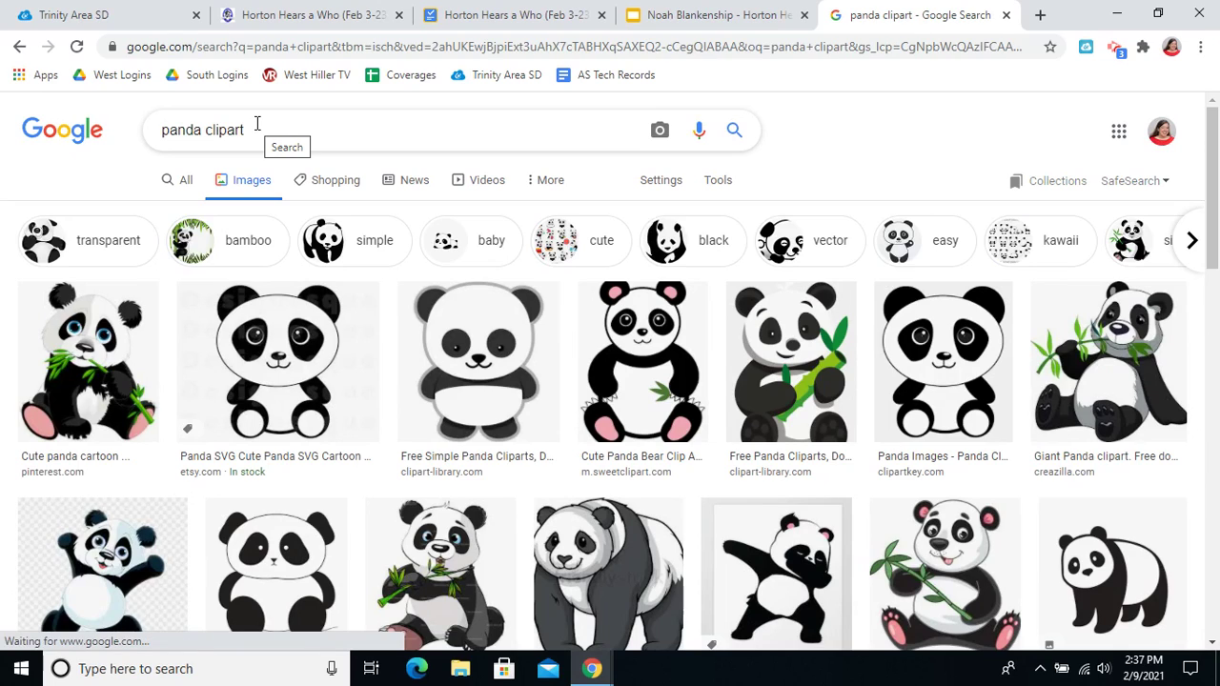
{"action": "left_click", "coordinate": [79, 377]}
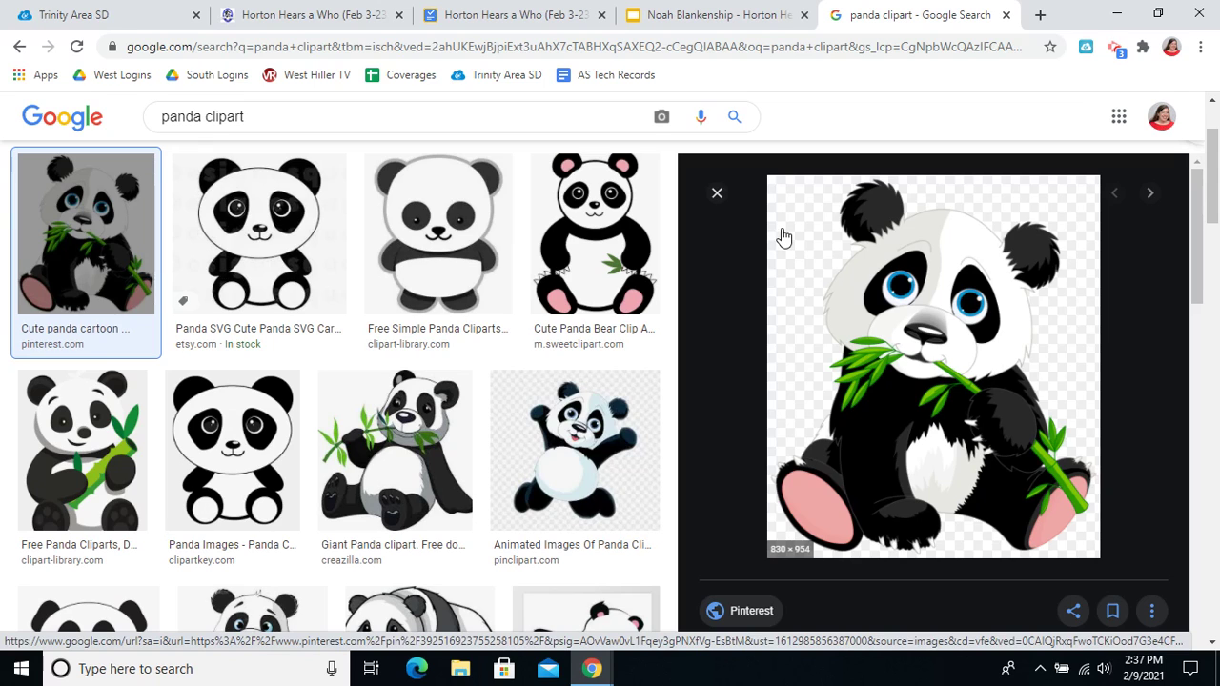
{"action": "left_click", "coordinate": [593, 456]}
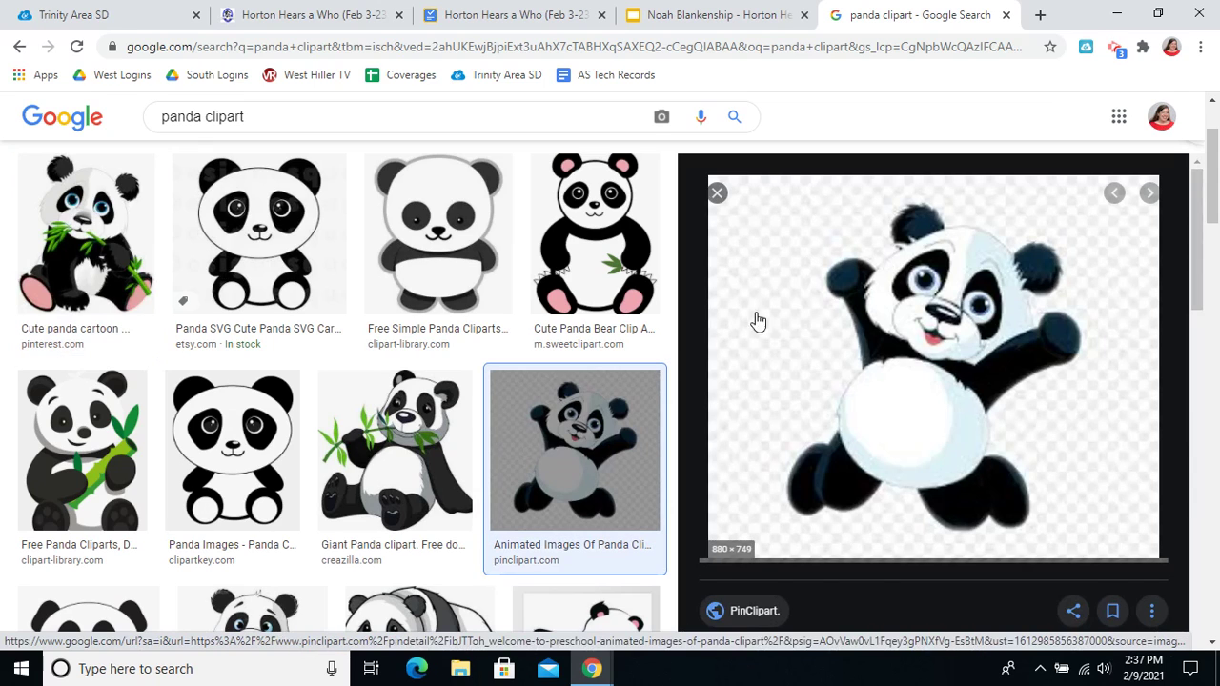
- Paste a copy of the waving panda onto the bamboo slide, then delete it
{"action": "right_click", "coordinate": [934, 350]}
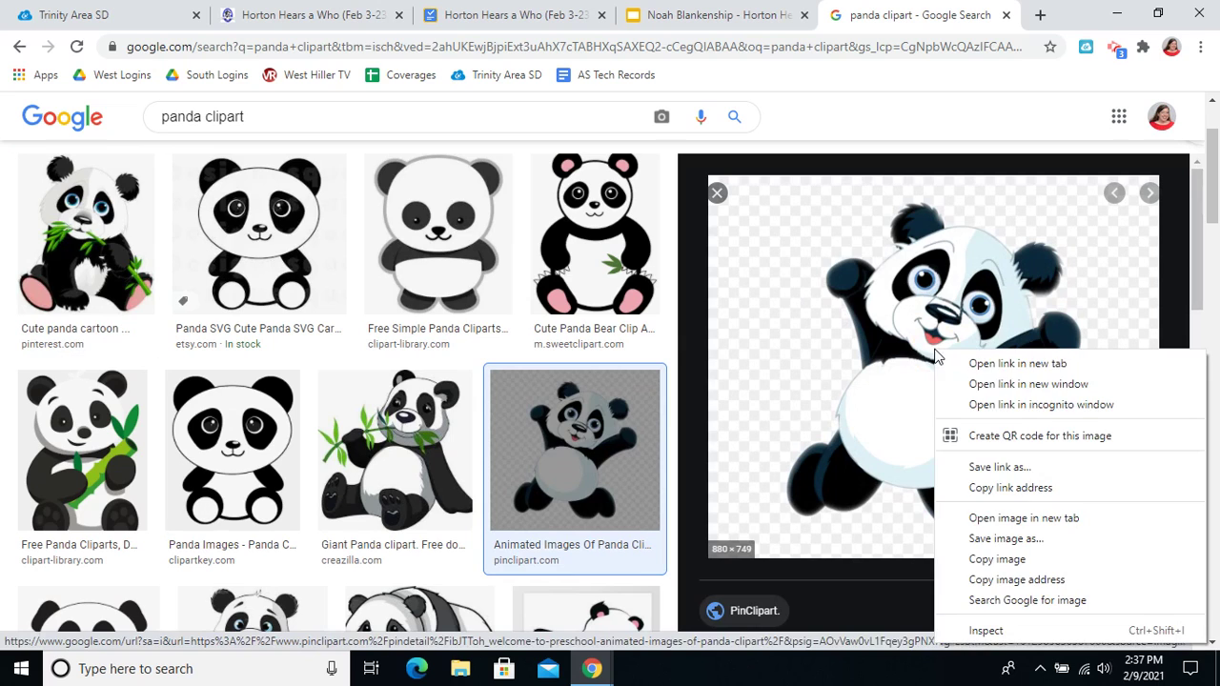
{"action": "left_click", "coordinate": [992, 559]}
{"action": "left_click", "coordinate": [686, 16]}
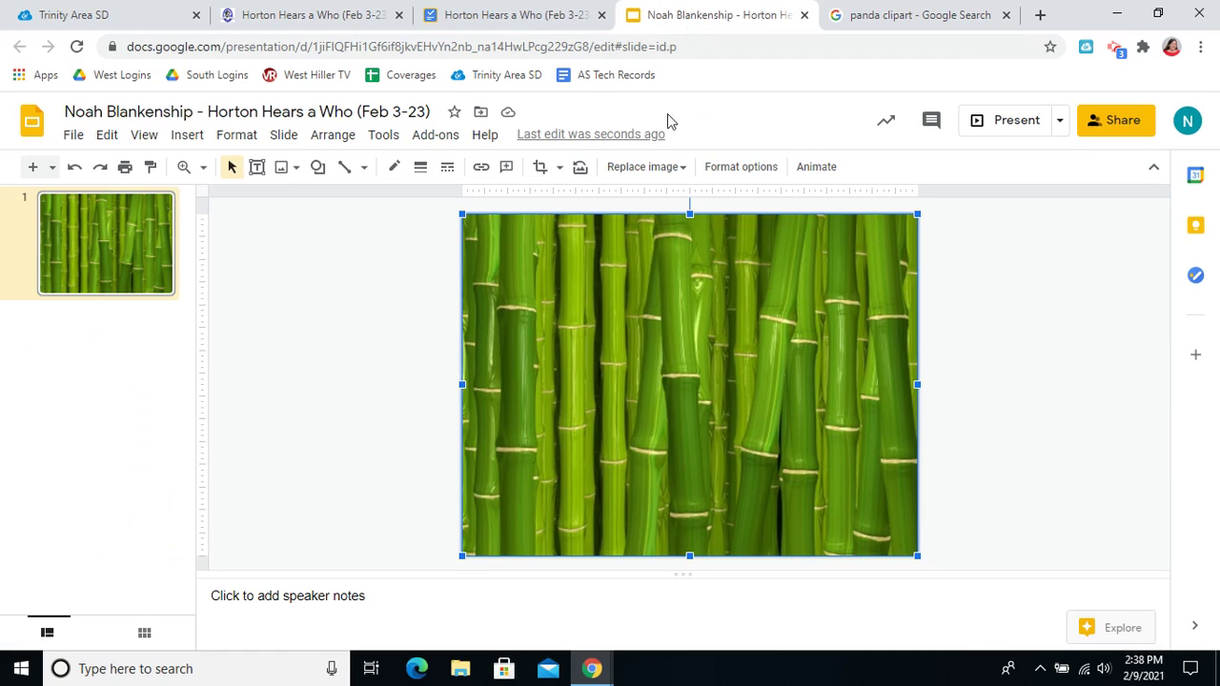
{"action": "key", "text": "ctrl+v"}
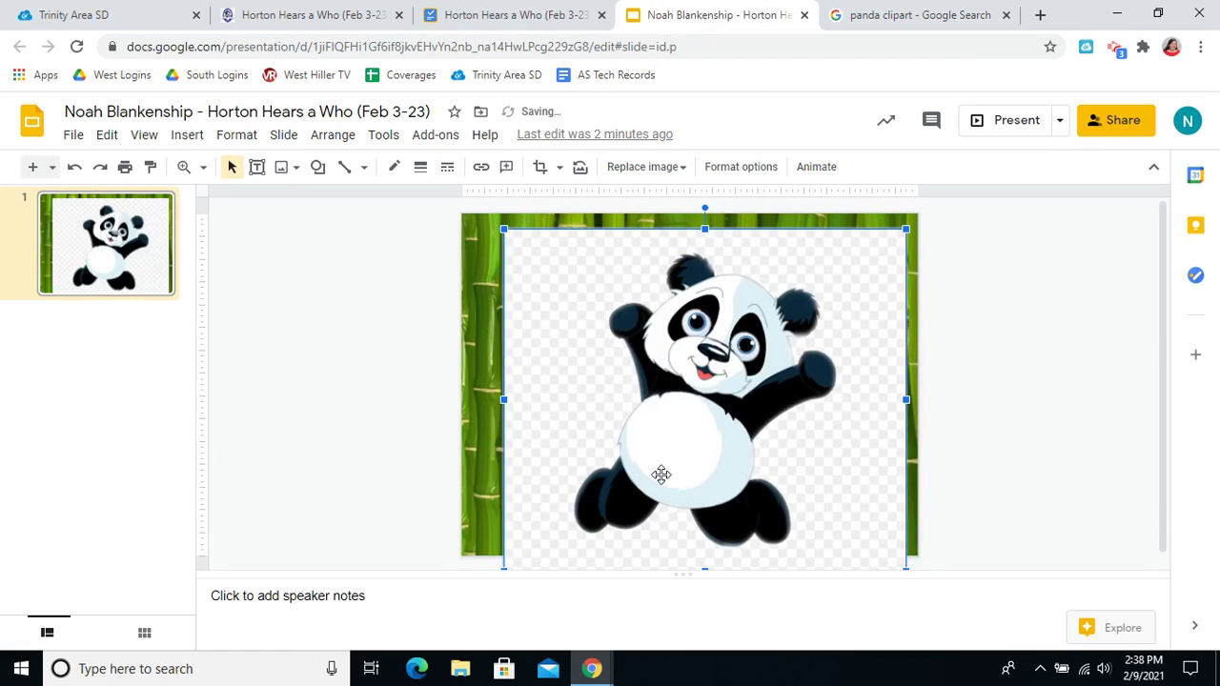
{"action": "key", "text": "Delete"}
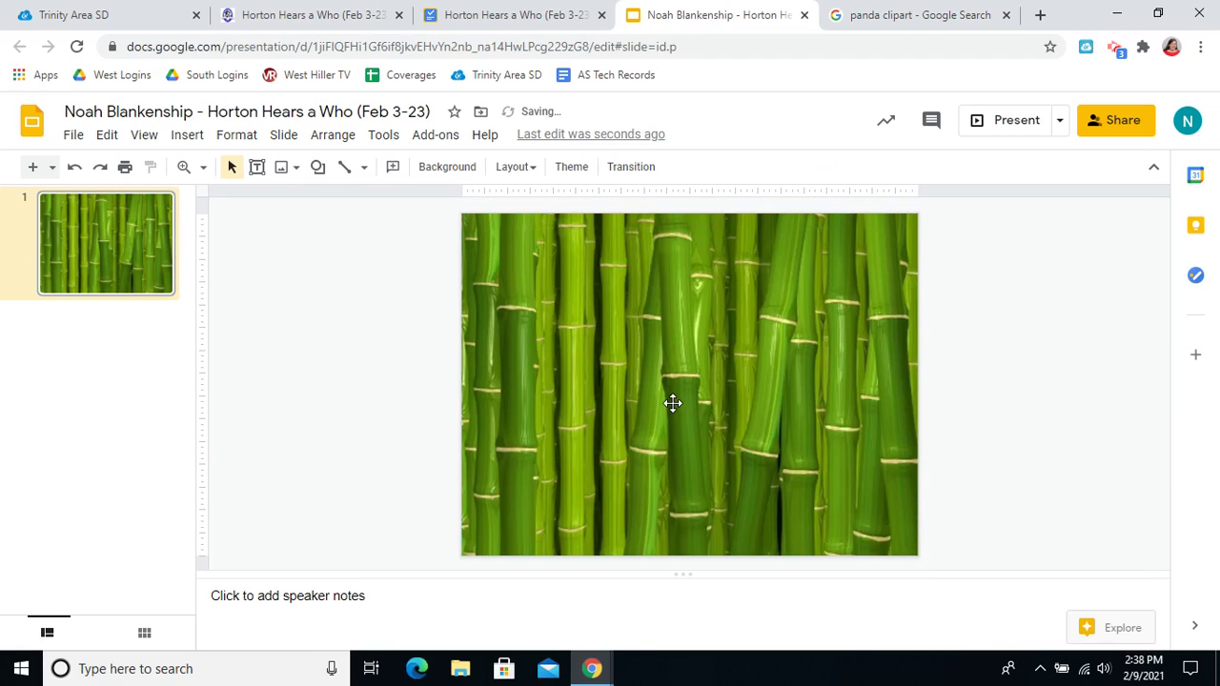
- Copy the 'Cute panda cartoon' image from the search results and paste it onto the bamboo slide
{"action": "left_click", "coordinate": [896, 15]}
{"action": "scroll", "coordinate": [175, 317], "scroll_direction": "up", "scroll_amount": 1}
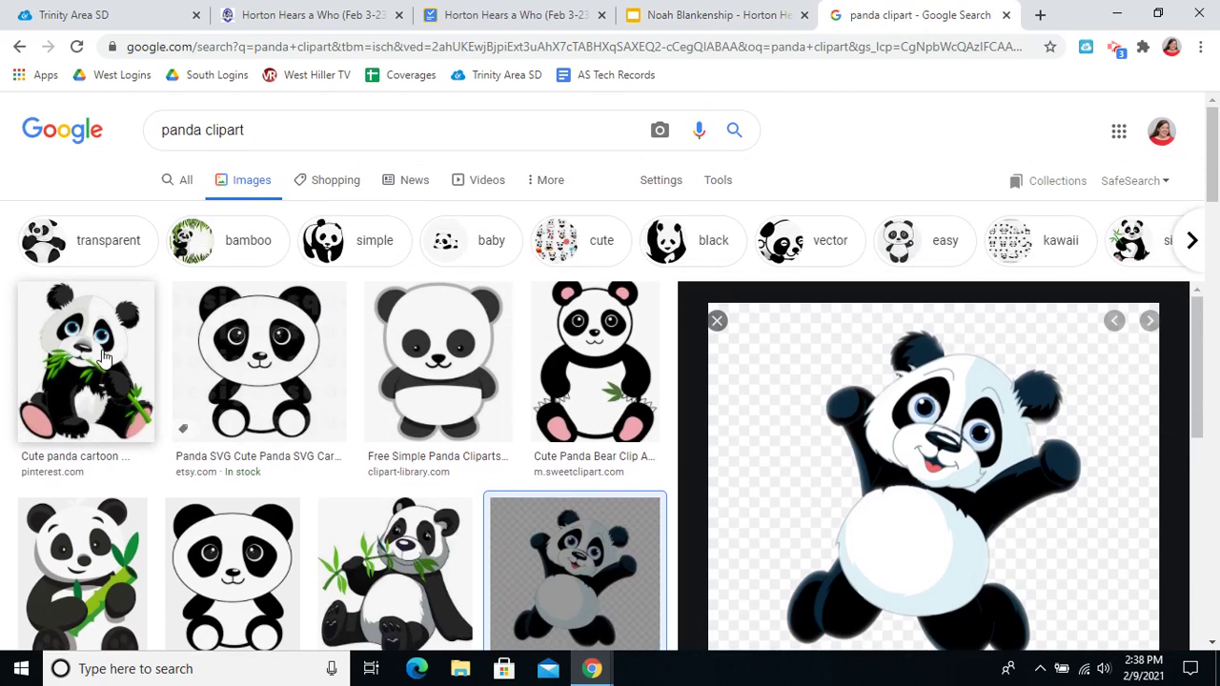
{"action": "left_click", "coordinate": [143, 314]}
{"action": "right_click", "coordinate": [886, 305]}
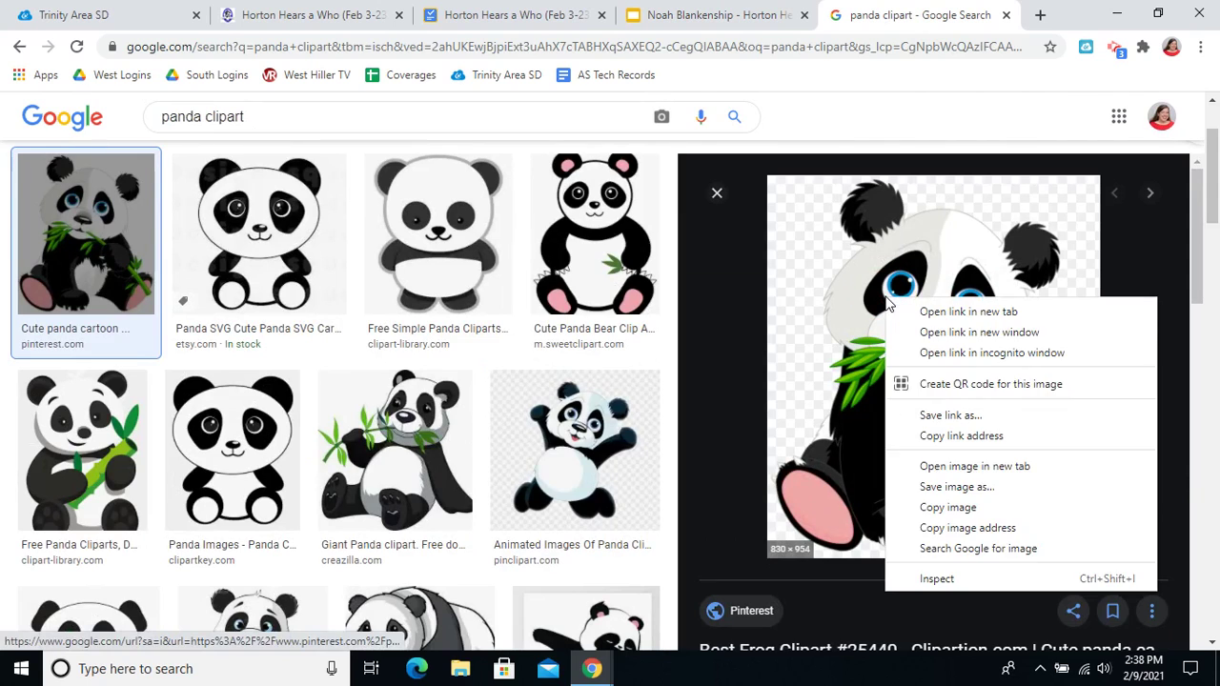
{"action": "left_click", "coordinate": [941, 507]}
{"action": "left_click", "coordinate": [710, 15]}
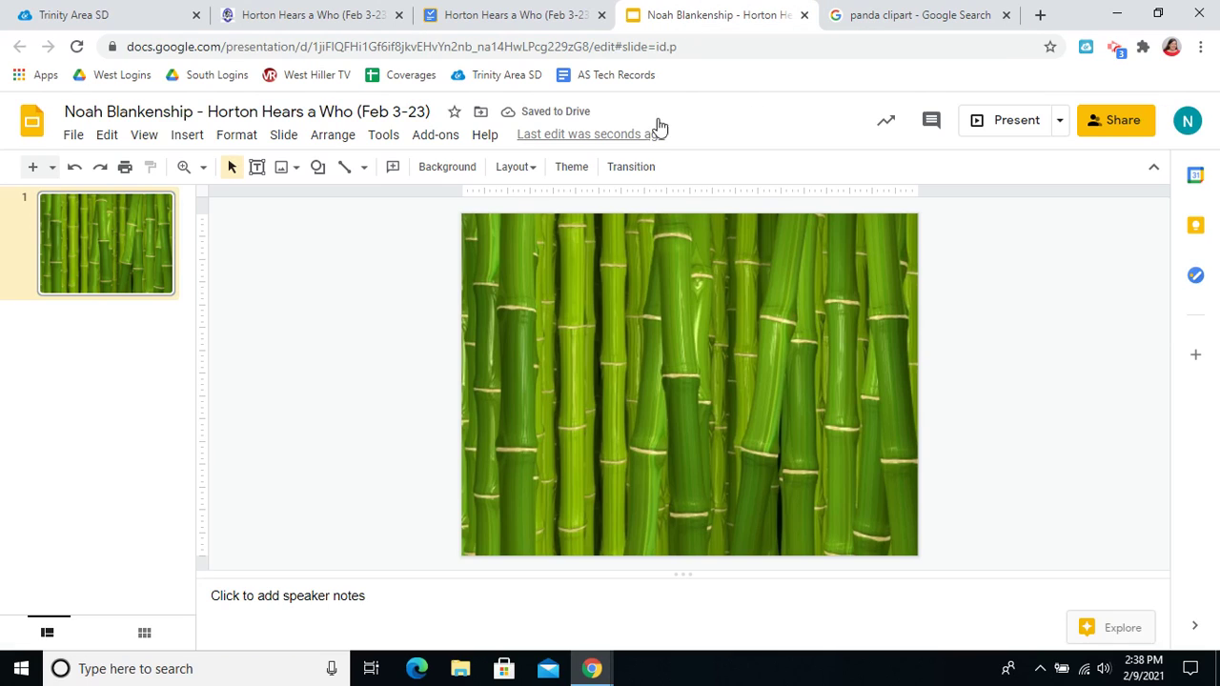
{"action": "key", "text": "ctrl+v"}
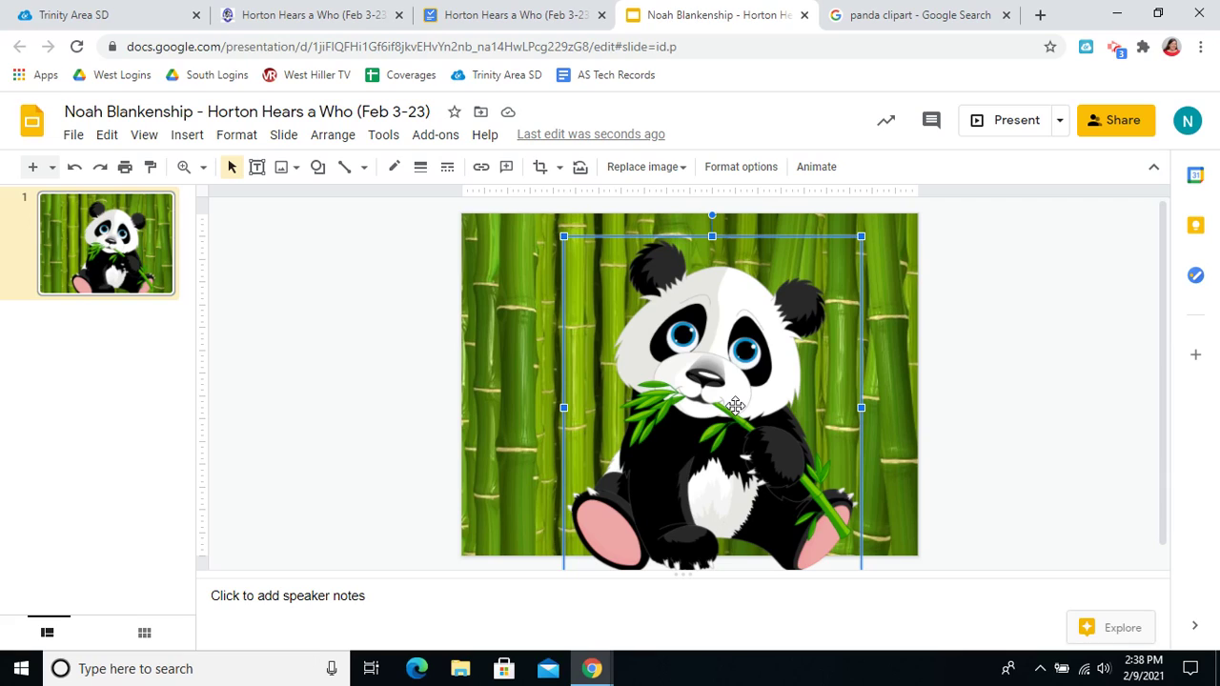
{"action": "left_click", "coordinate": [925, 24]}
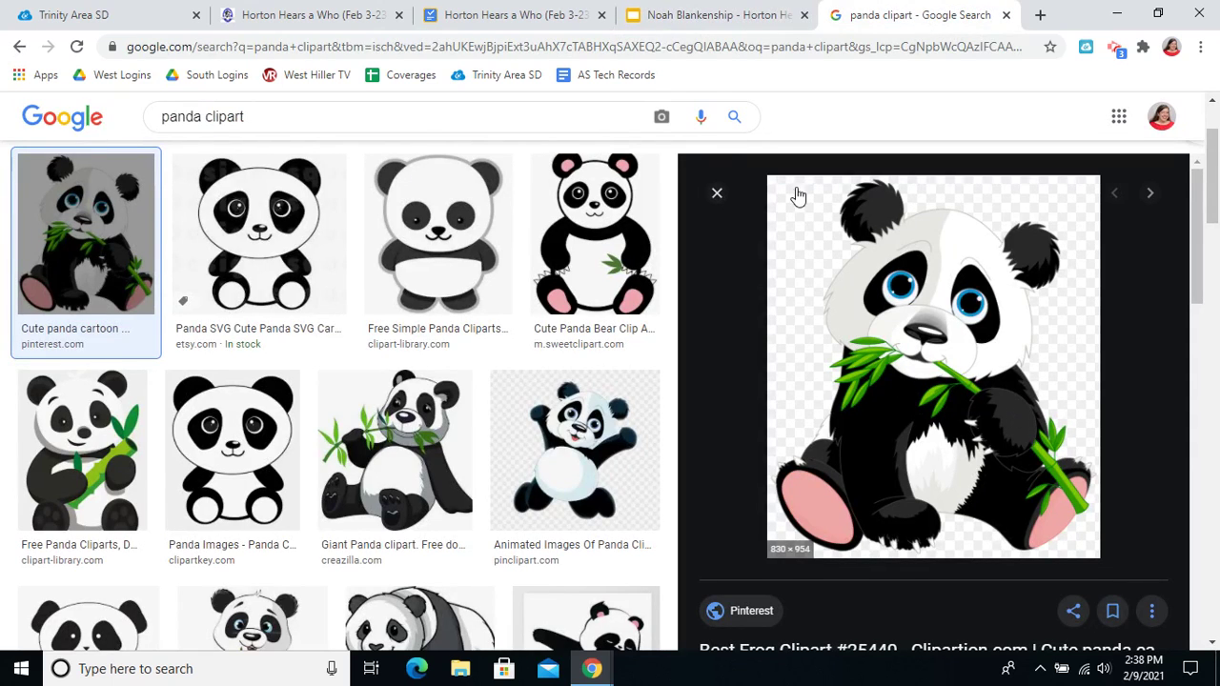
{"action": "left_click", "coordinate": [692, 12]}
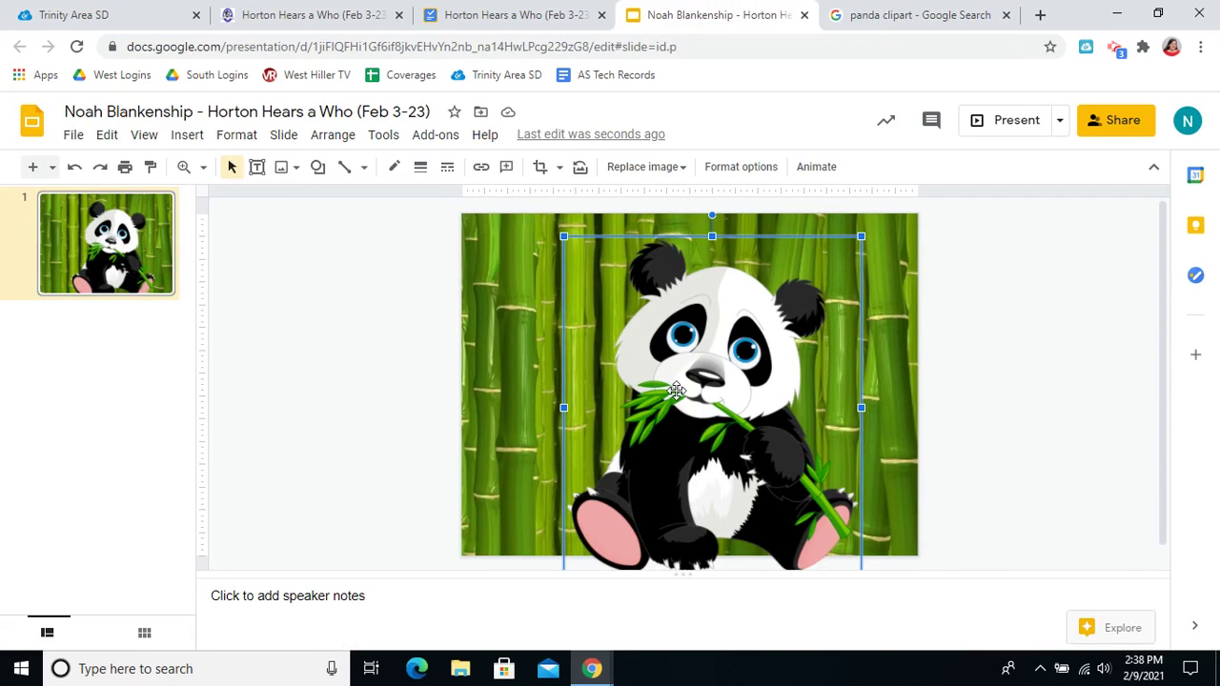
- Remove the pasted panda and search Insert > Image > Search the web for 'panda clipart'
{"action": "key", "text": "Delete"}
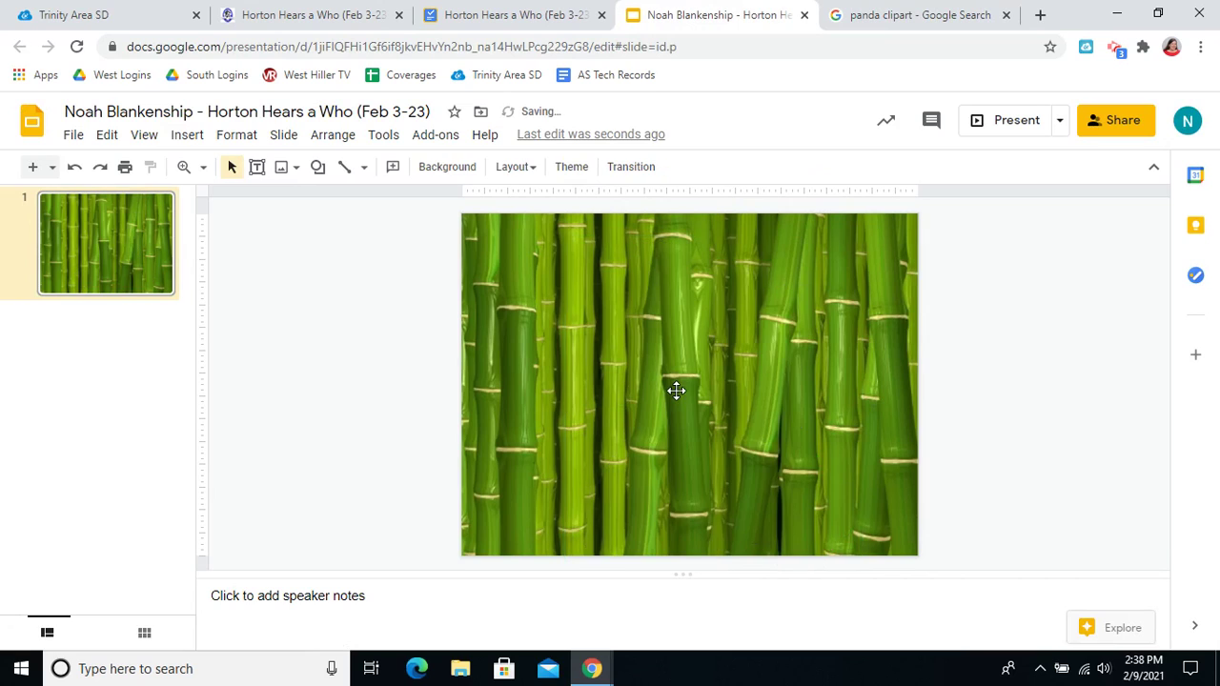
{"action": "left_click", "coordinate": [187, 137]}
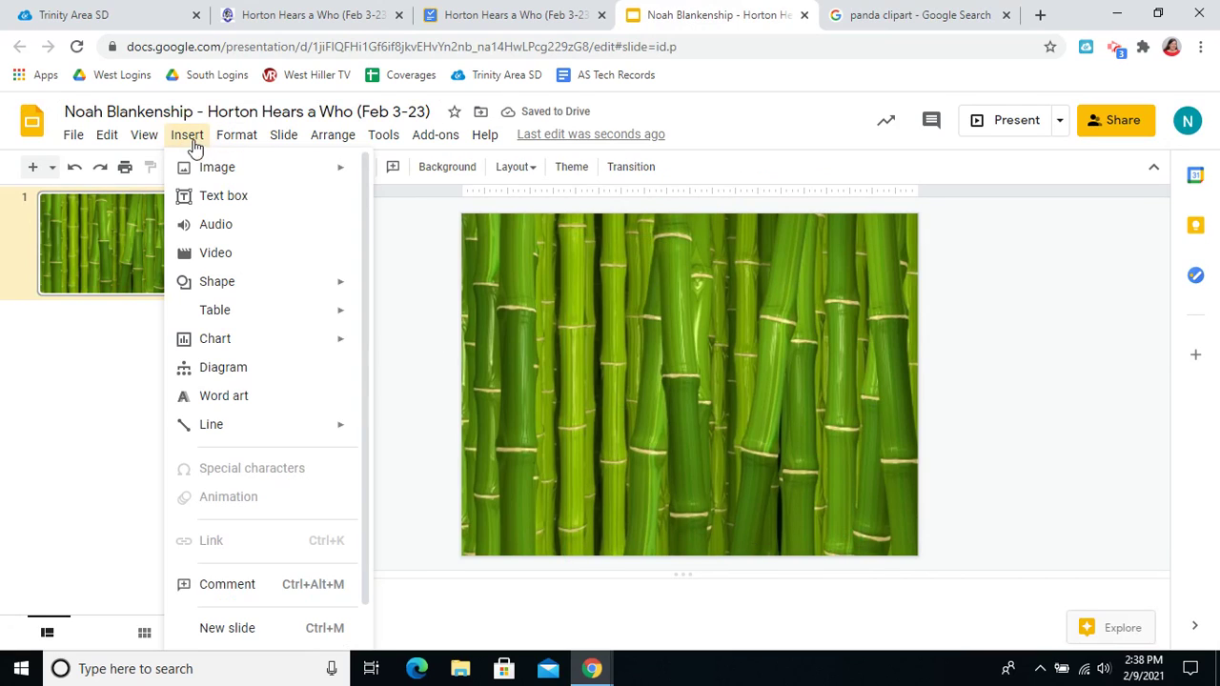
{"action": "mouse_move", "coordinate": [217, 167]}
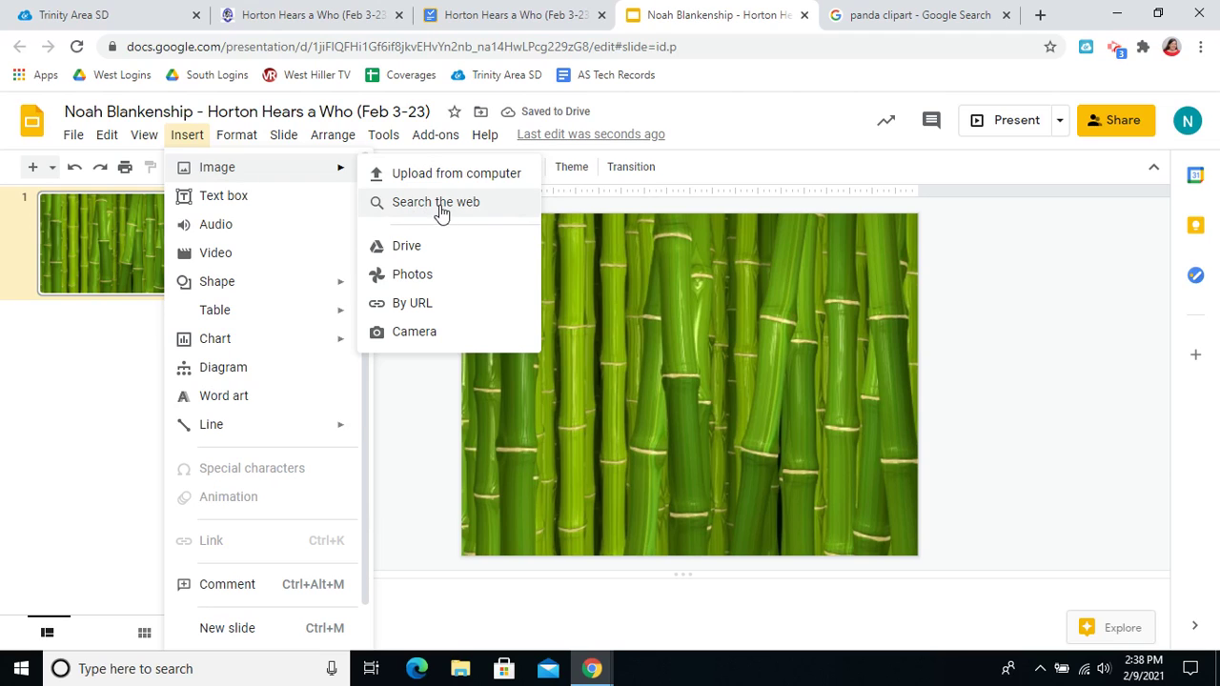
{"action": "left_click", "coordinate": [425, 206]}
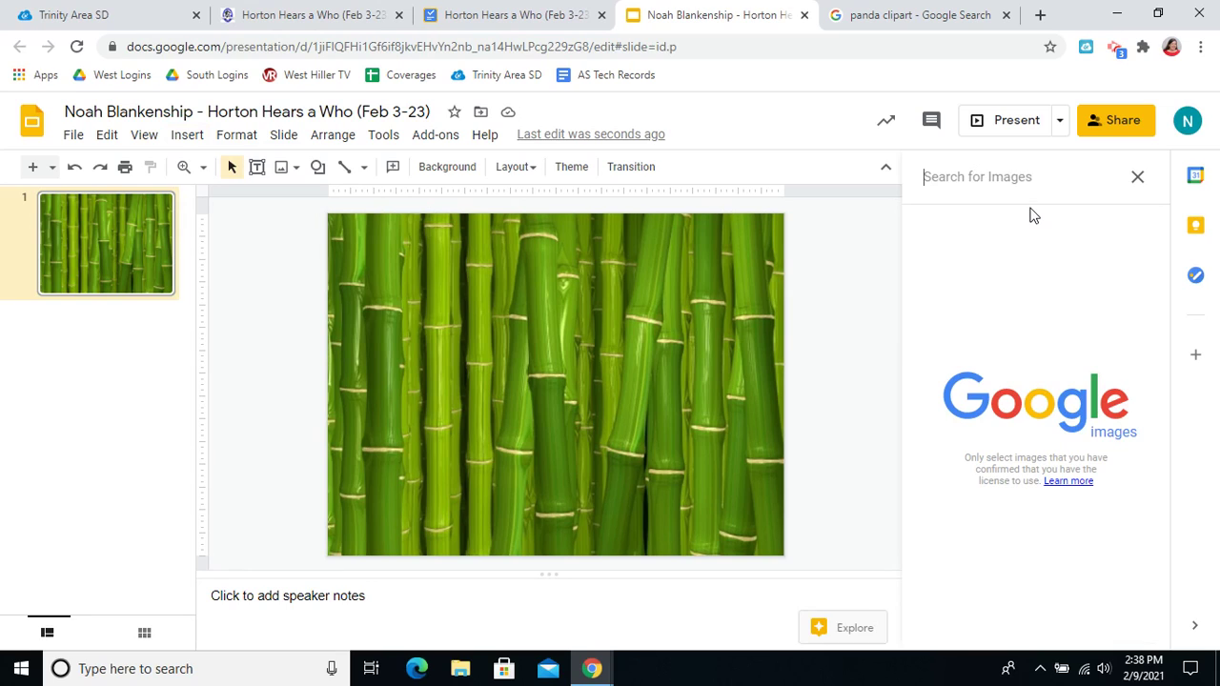
{"action": "type", "text": "panda clipart"}
{"action": "key", "text": "Return"}
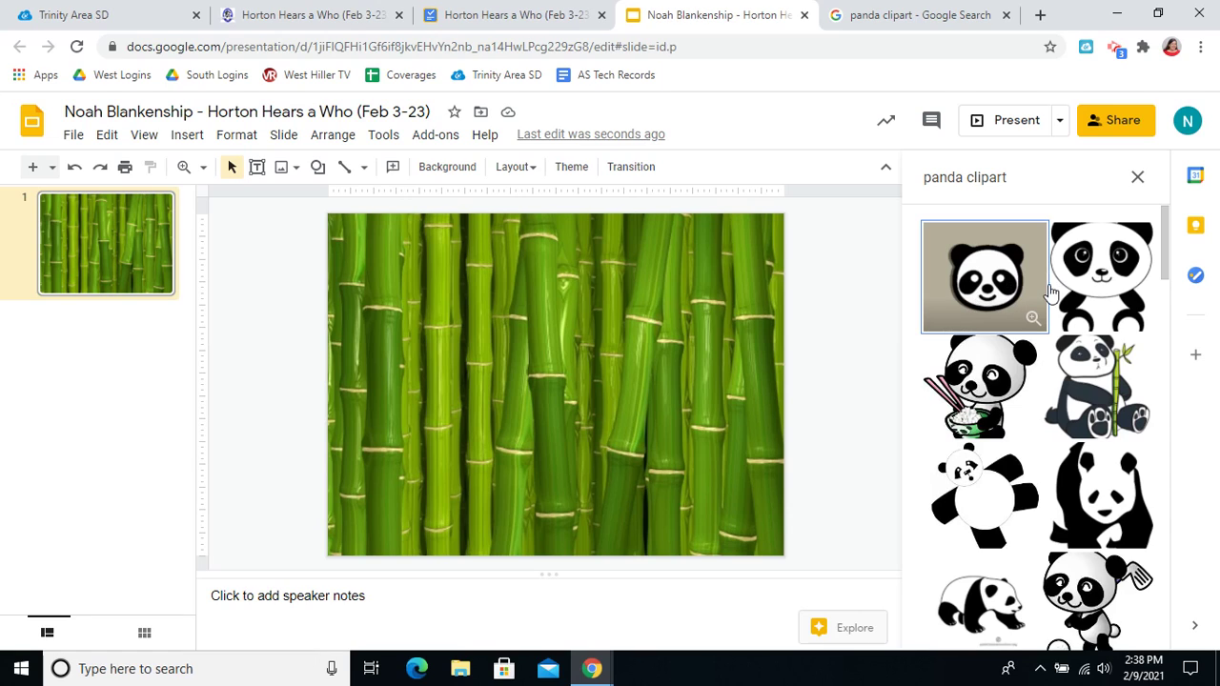
- Insert the sitting cartoon panda result, then delete it from the slide
{"action": "left_click", "coordinate": [1115, 291]}
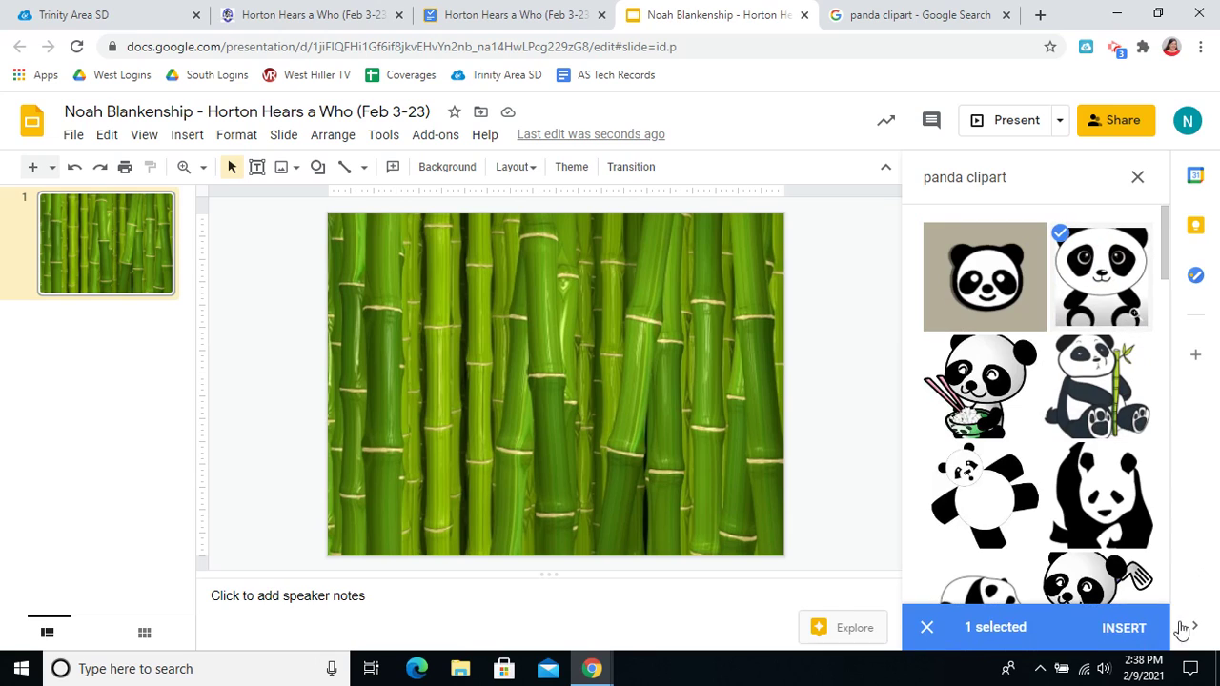
{"action": "left_click", "coordinate": [1110, 627]}
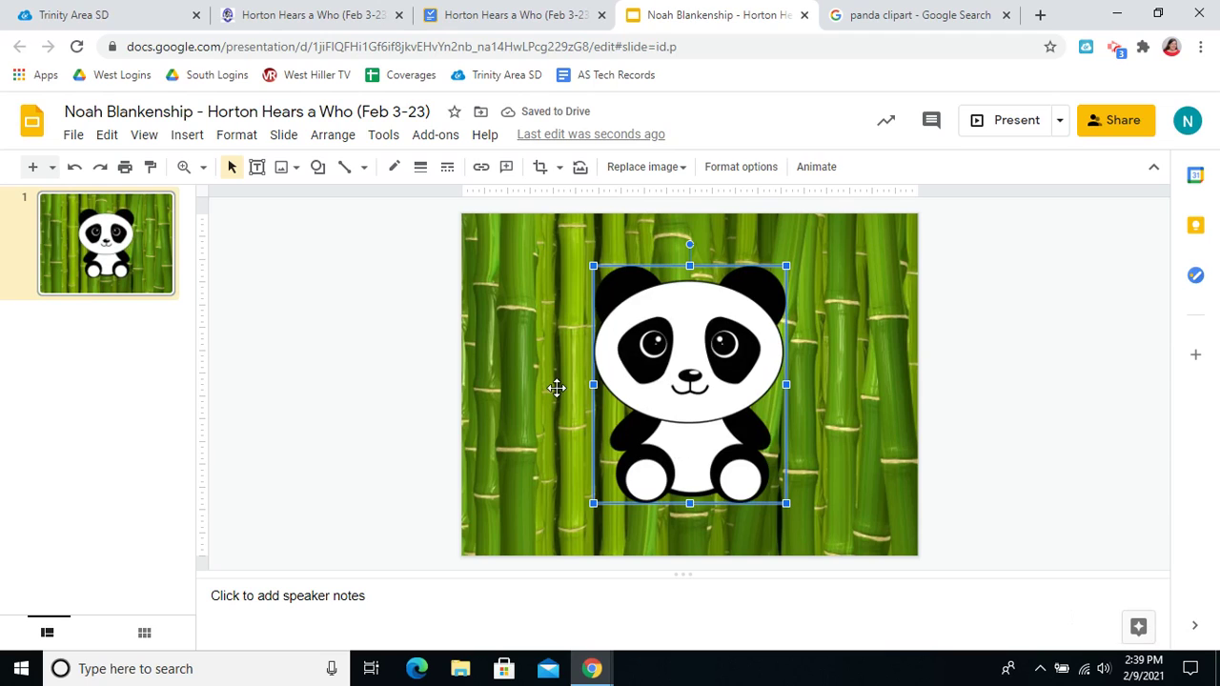
{"action": "key", "text": "Delete"}
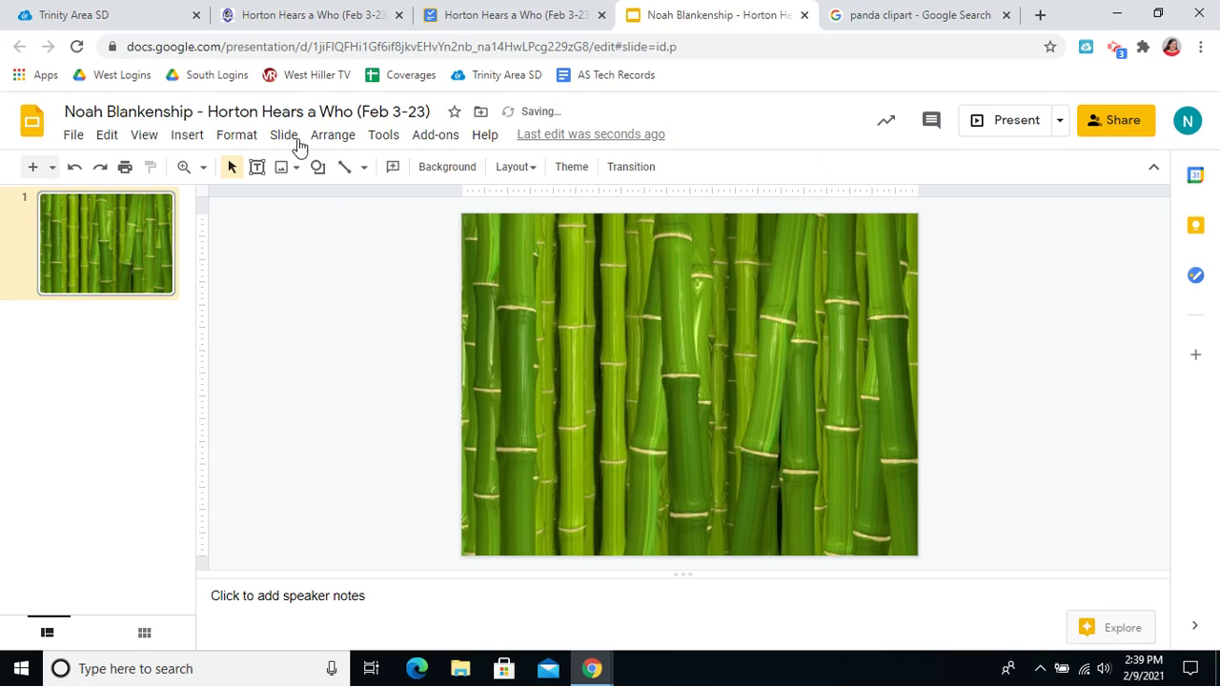
- Bring up the Insert > Image > Search the web panel with its panda results
{"action": "left_click", "coordinate": [186, 134]}
{"action": "left_click", "coordinate": [215, 167]}
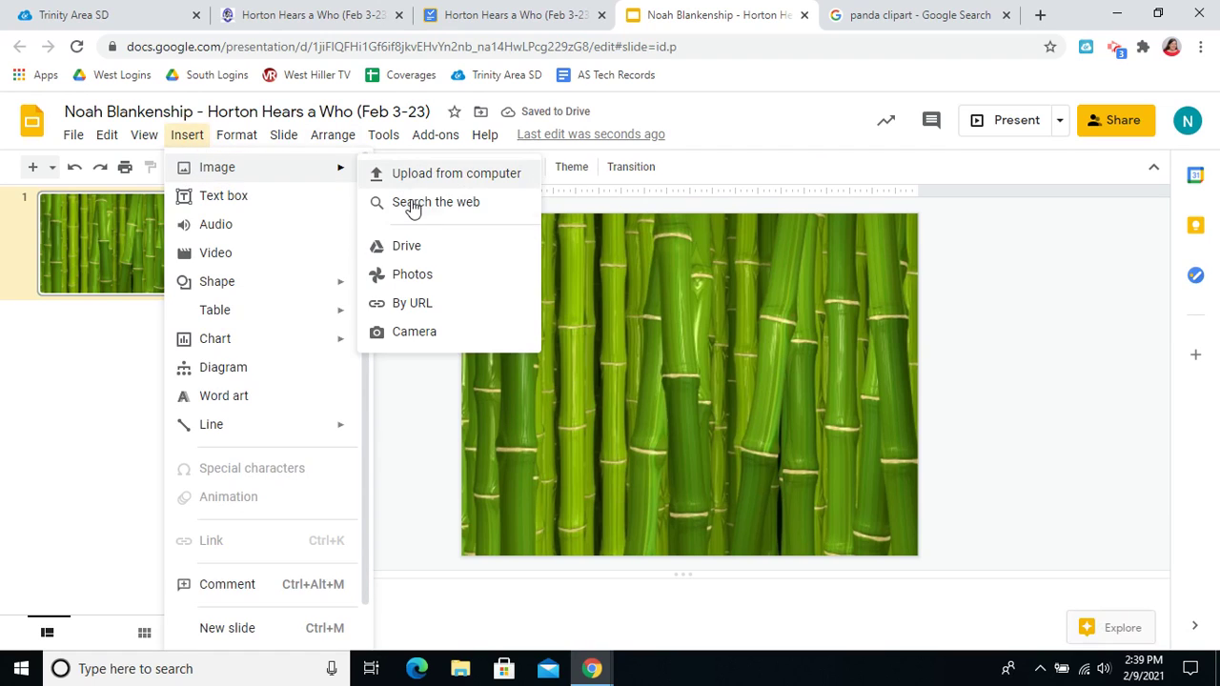
{"action": "left_click", "coordinate": [412, 203]}
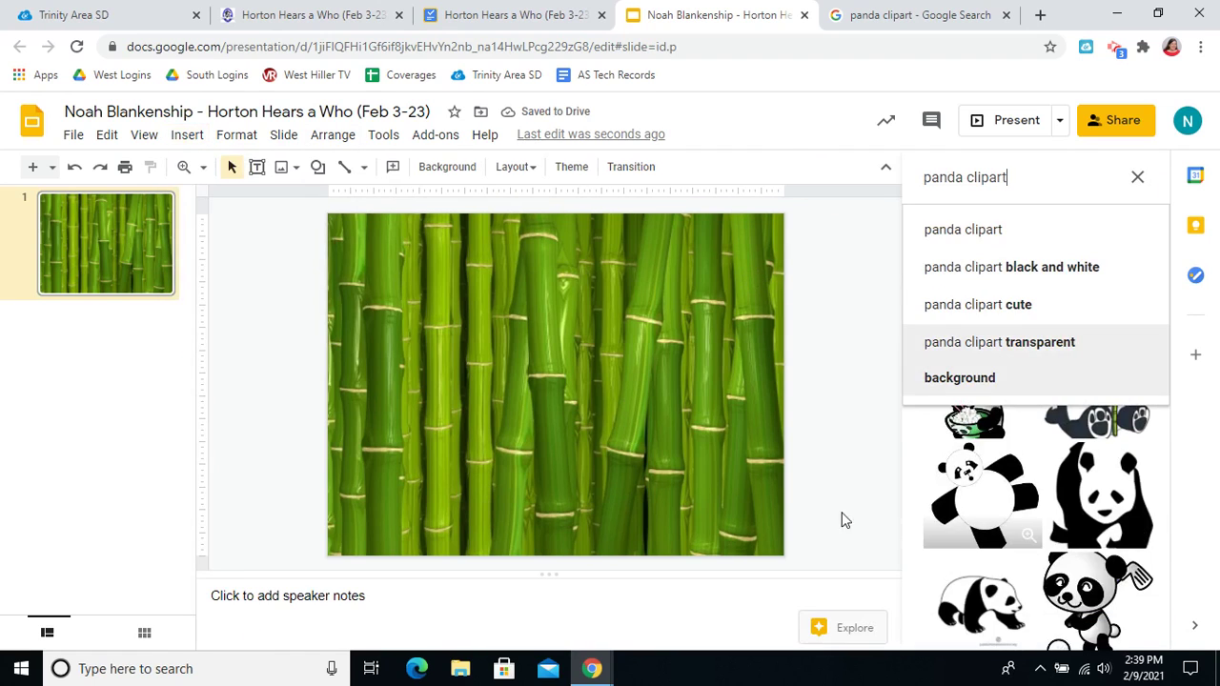
{"action": "left_click", "coordinate": [979, 427]}
- Select the rice-eating, bamboo-holding, crawling and smiling cartoon pandas and insert all four
{"action": "left_click", "coordinate": [982, 396]}
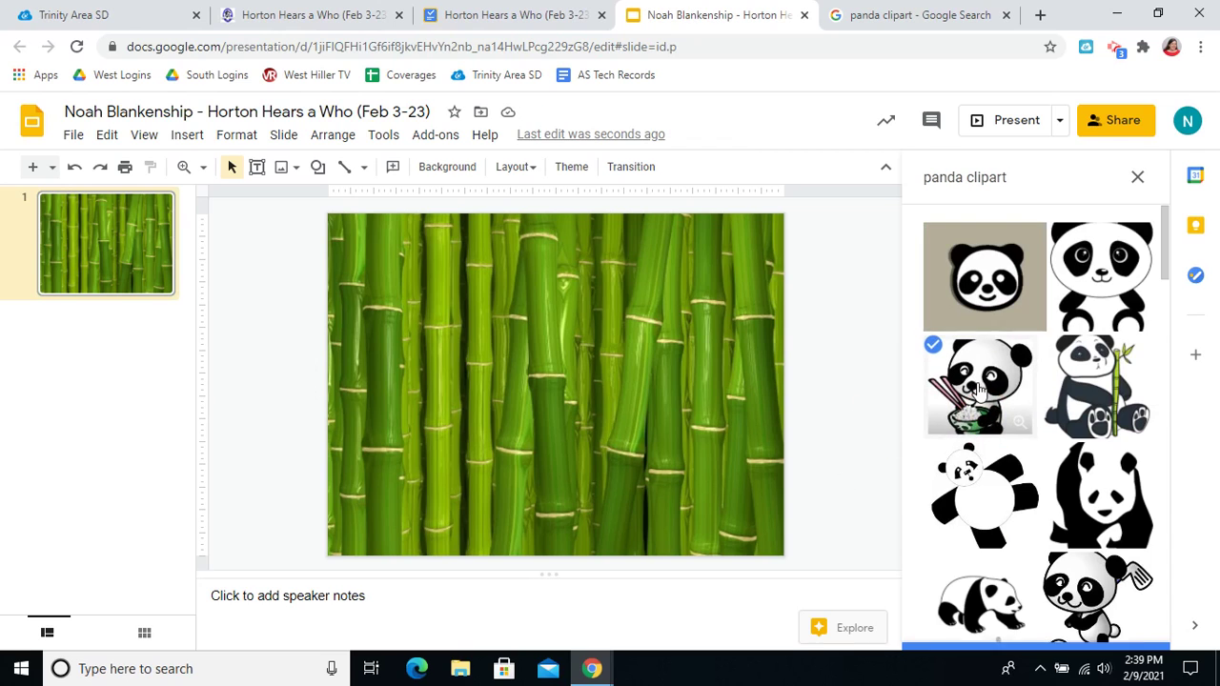
{"action": "left_click", "coordinate": [1112, 434]}
{"action": "scroll", "coordinate": [1001, 457], "scroll_direction": "down", "scroll_amount": 2}
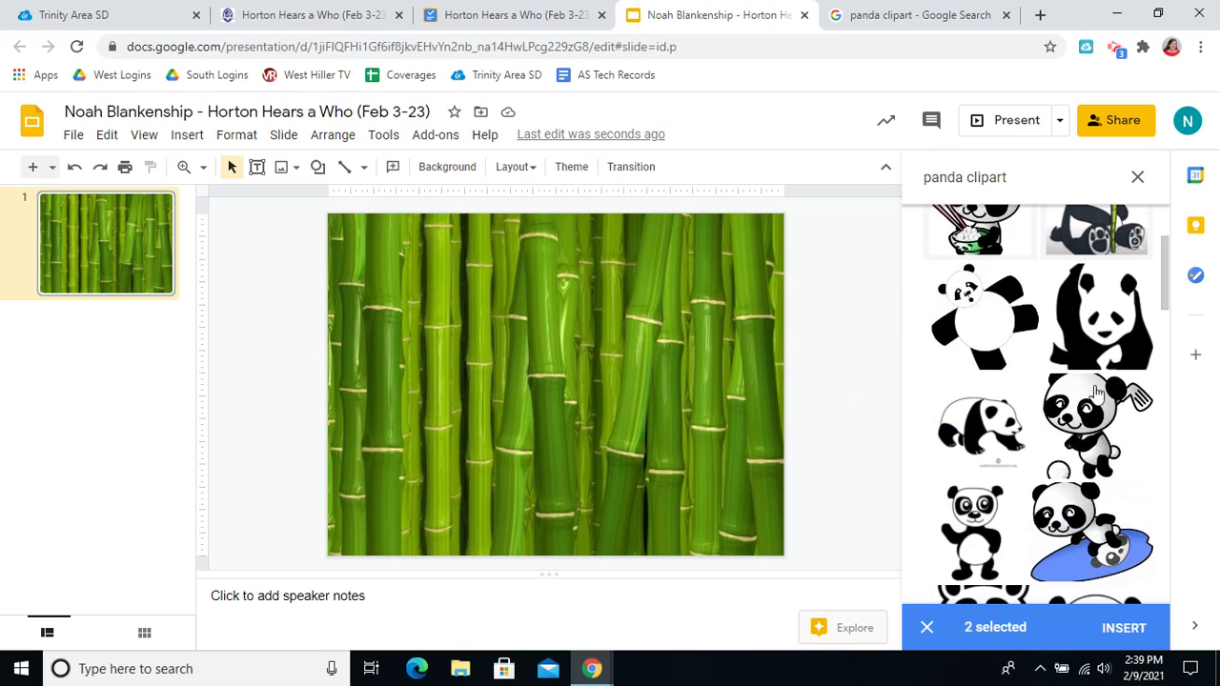
{"action": "left_click", "coordinate": [996, 460]}
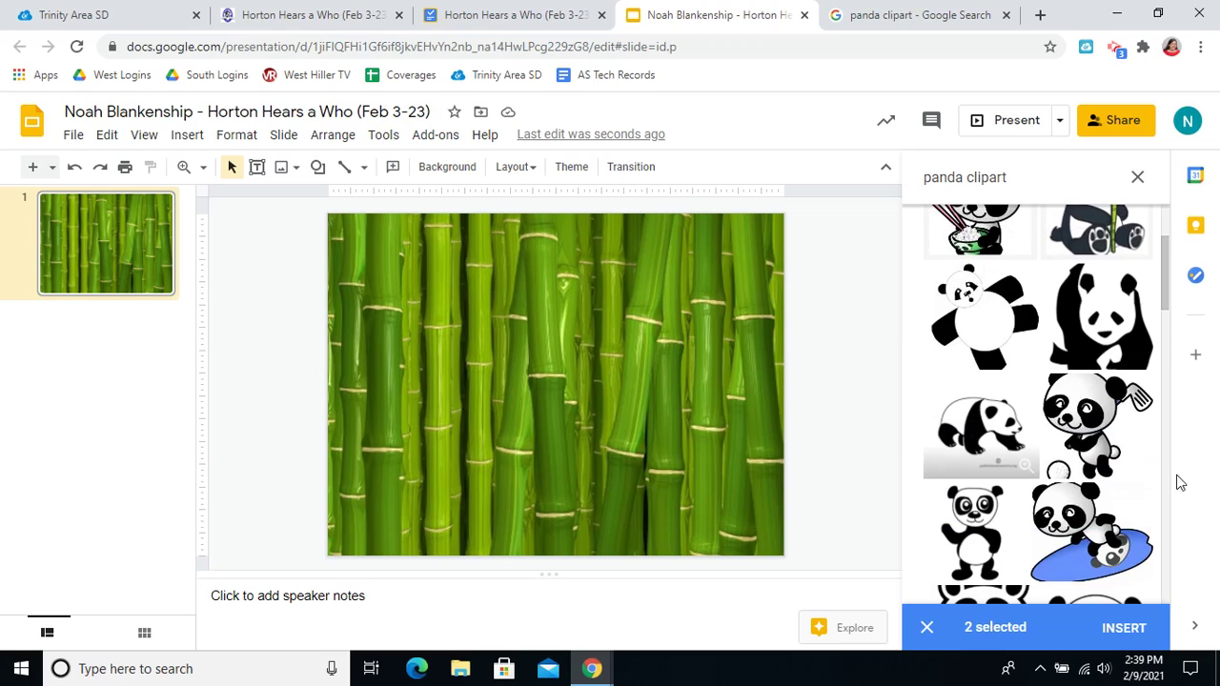
{"action": "scroll", "coordinate": [1129, 400], "scroll_direction": "down", "scroll_amount": 1}
{"action": "scroll", "coordinate": [1106, 424], "scroll_direction": "down", "scroll_amount": 1}
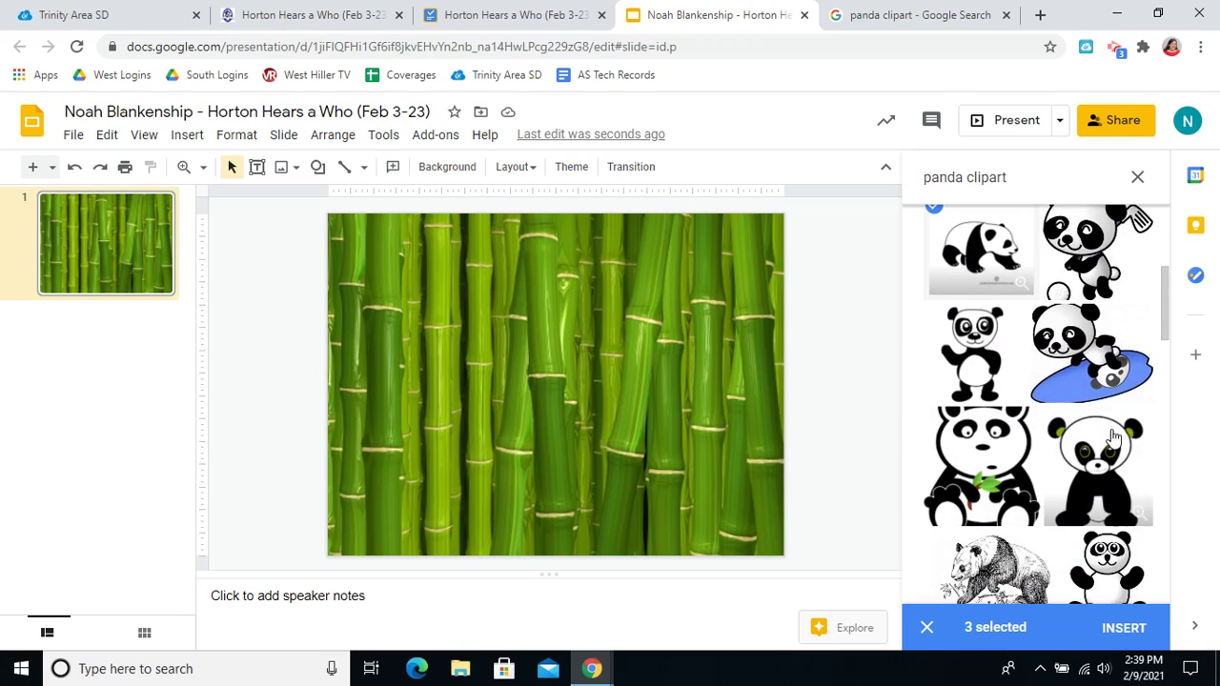
{"action": "scroll", "coordinate": [1001, 420], "scroll_direction": "down", "scroll_amount": 1}
{"action": "scroll", "coordinate": [964, 410], "scroll_direction": "down", "scroll_amount": 2}
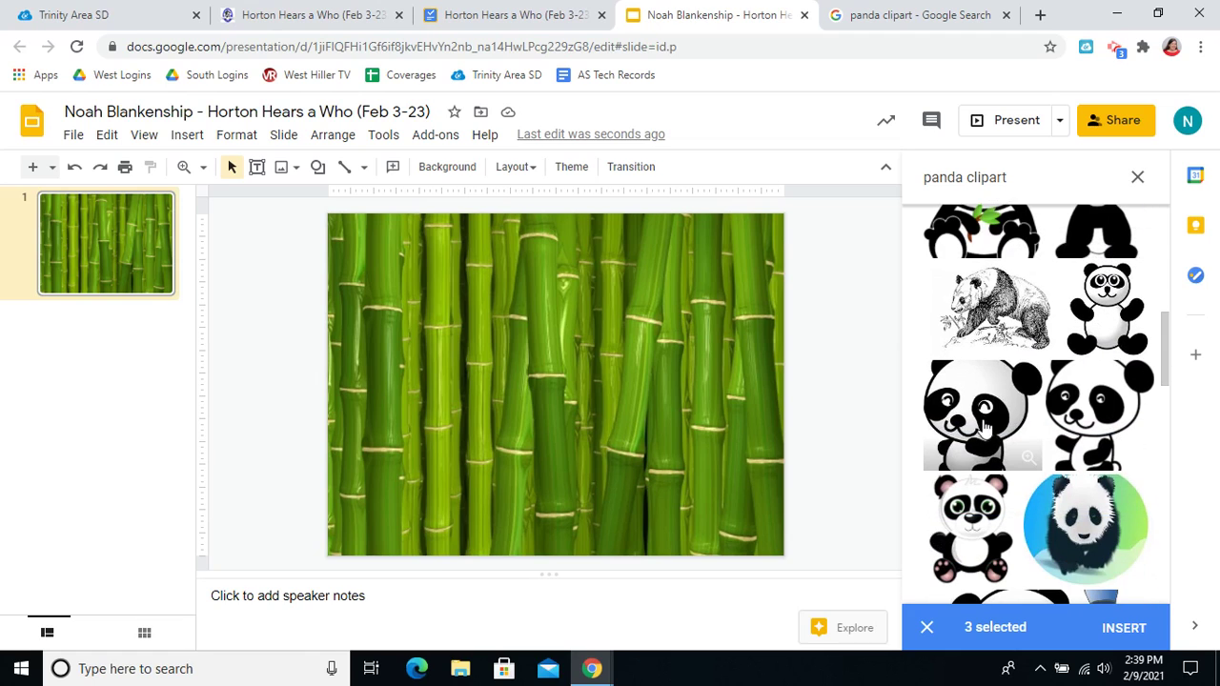
{"action": "left_click", "coordinate": [961, 425]}
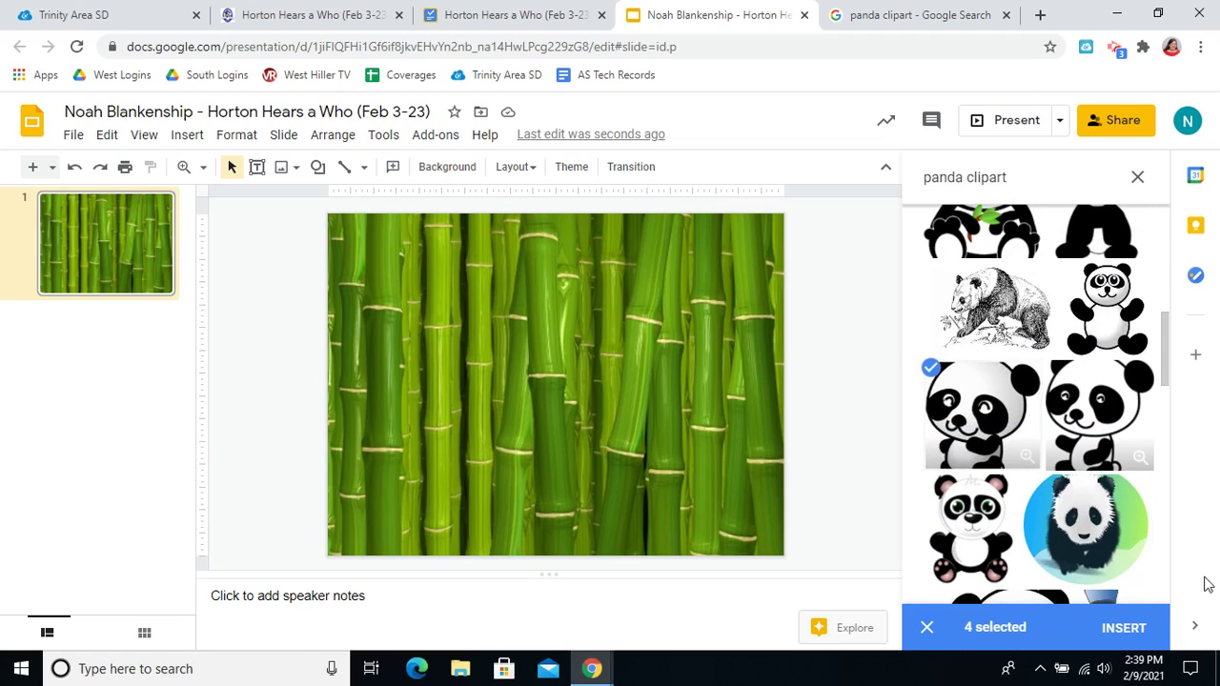
{"action": "left_click", "coordinate": [1106, 631]}
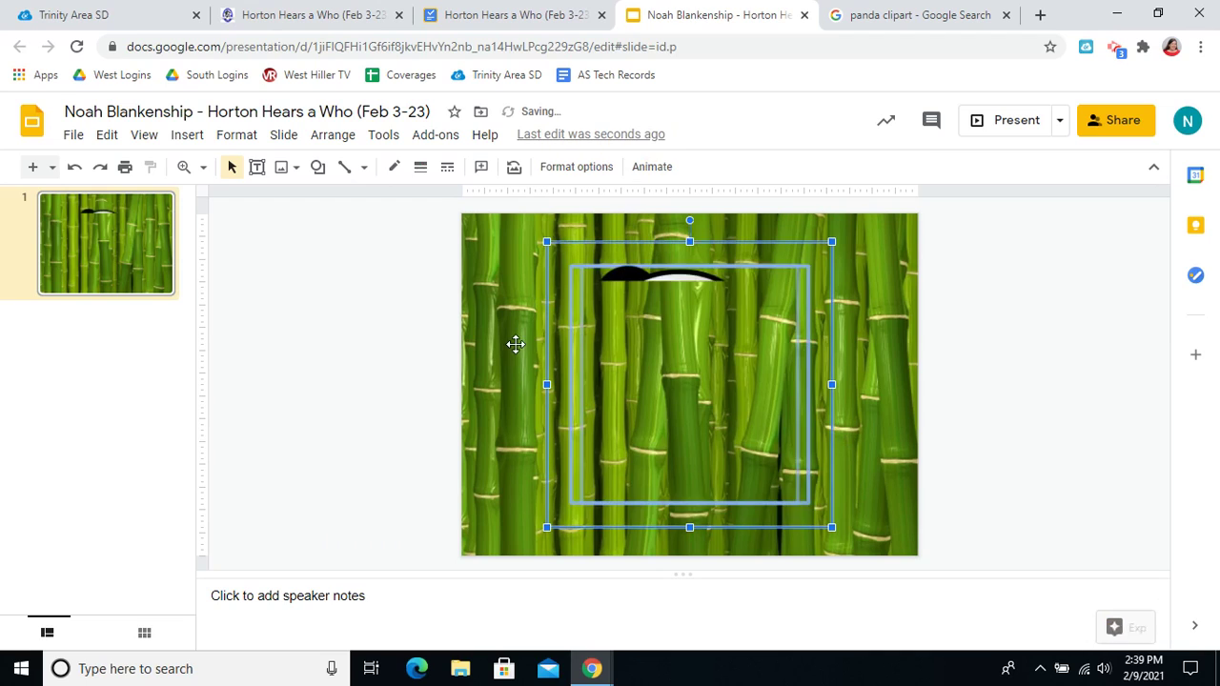
- Move the smiling cartoon panda aside and delete the white-background panda
{"action": "left_click", "coordinate": [381, 413]}
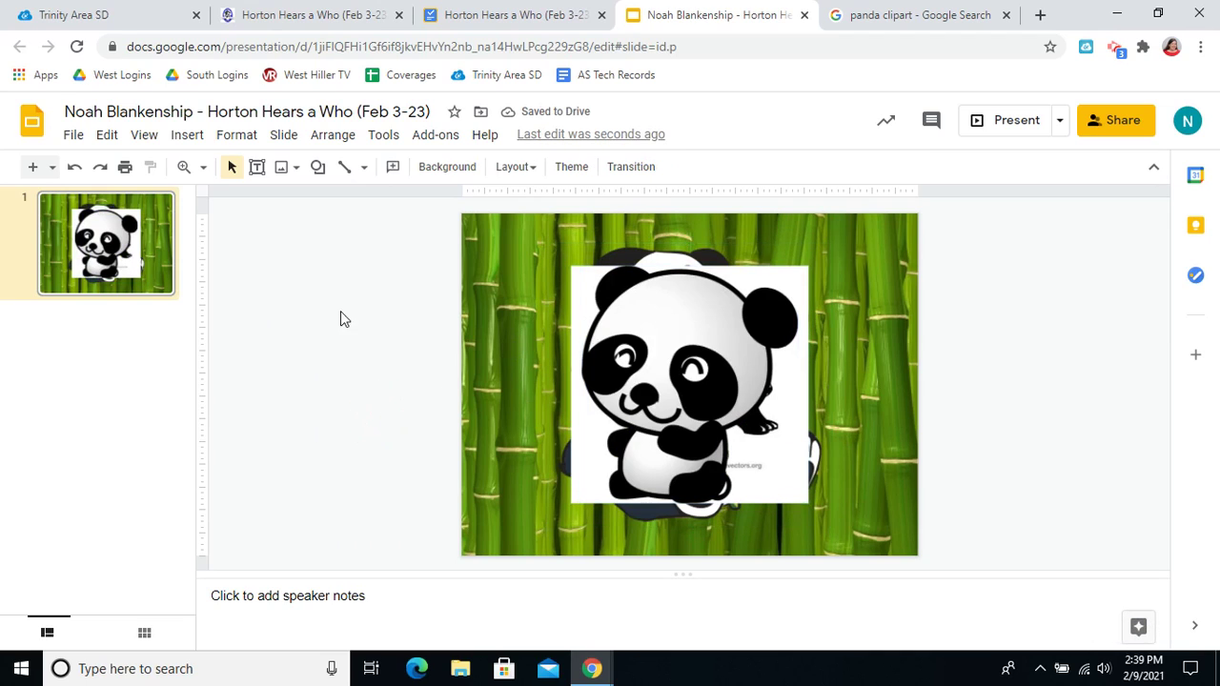
{"action": "left_click_drag", "start_coordinate": [677, 381], "coordinate": [301, 393]}
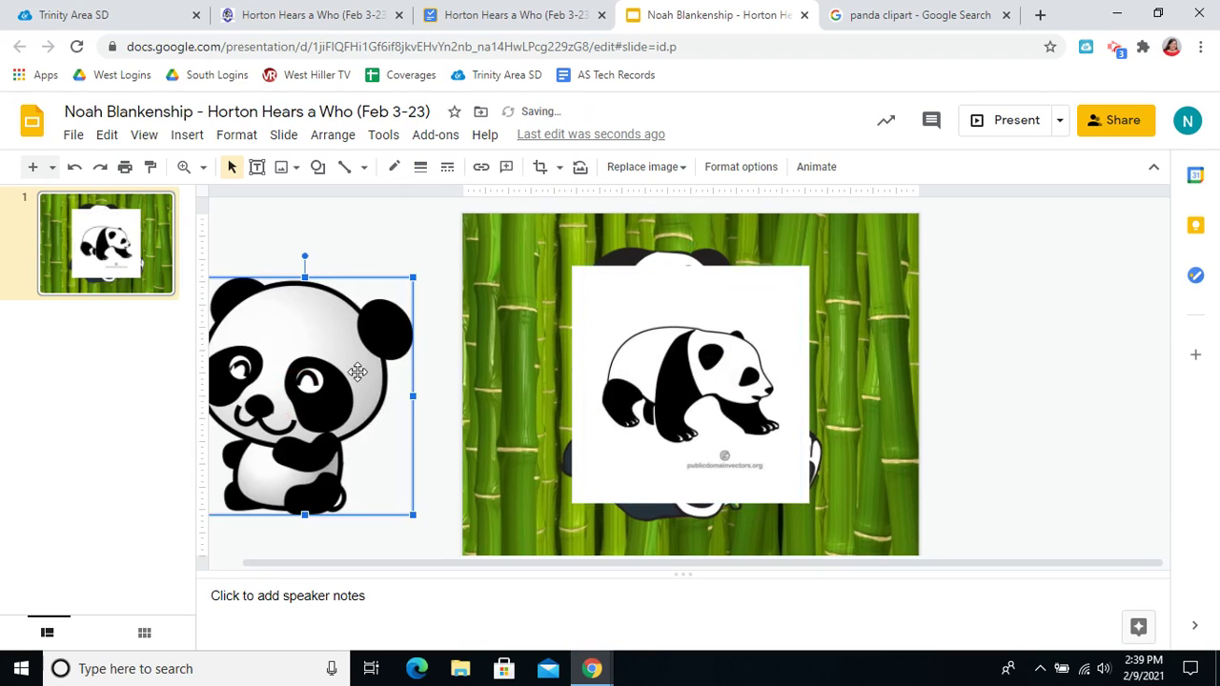
{"action": "left_click_drag", "start_coordinate": [452, 416], "coordinate": [586, 395]}
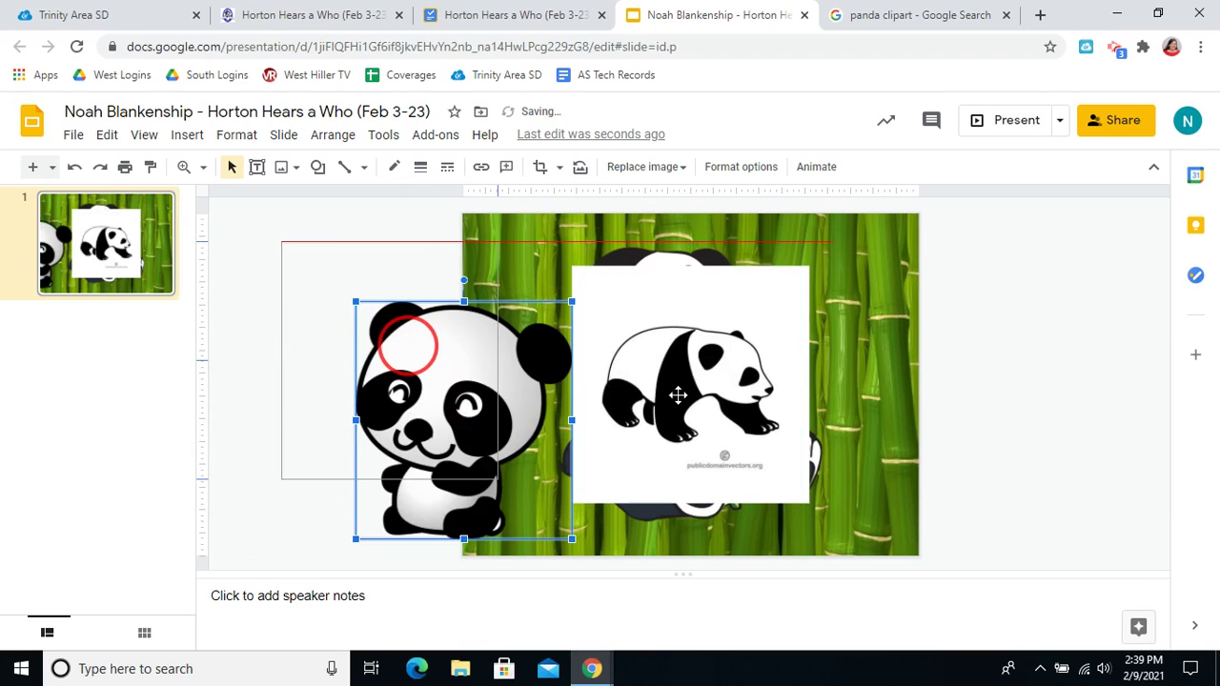
{"action": "left_click", "coordinate": [680, 383]}
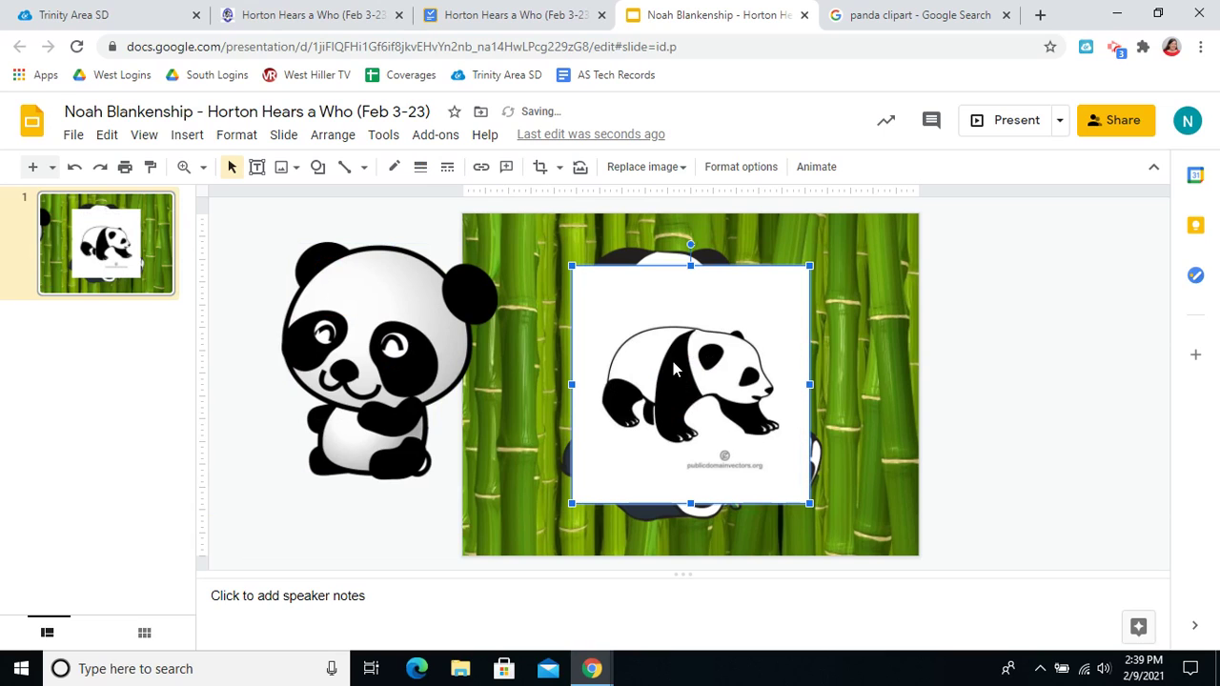
{"action": "key", "text": "Delete"}
- Delete the rice-eating and bamboo-holding pandas and centre the cartoon panda on the bamboo
{"action": "left_click_drag", "start_coordinate": [700, 402], "coordinate": [904, 410]}
{"action": "left_click_drag", "start_coordinate": [695, 354], "coordinate": [627, 405]}
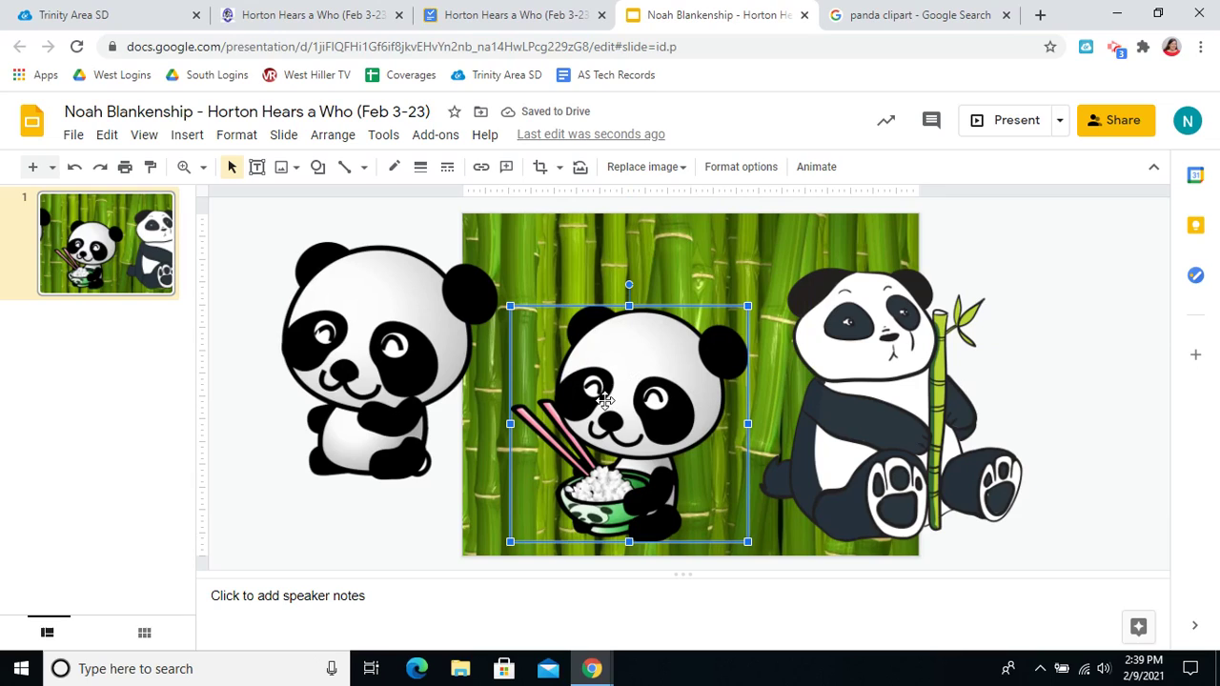
{"action": "left_click", "coordinate": [641, 418]}
{"action": "key", "text": "Delete"}
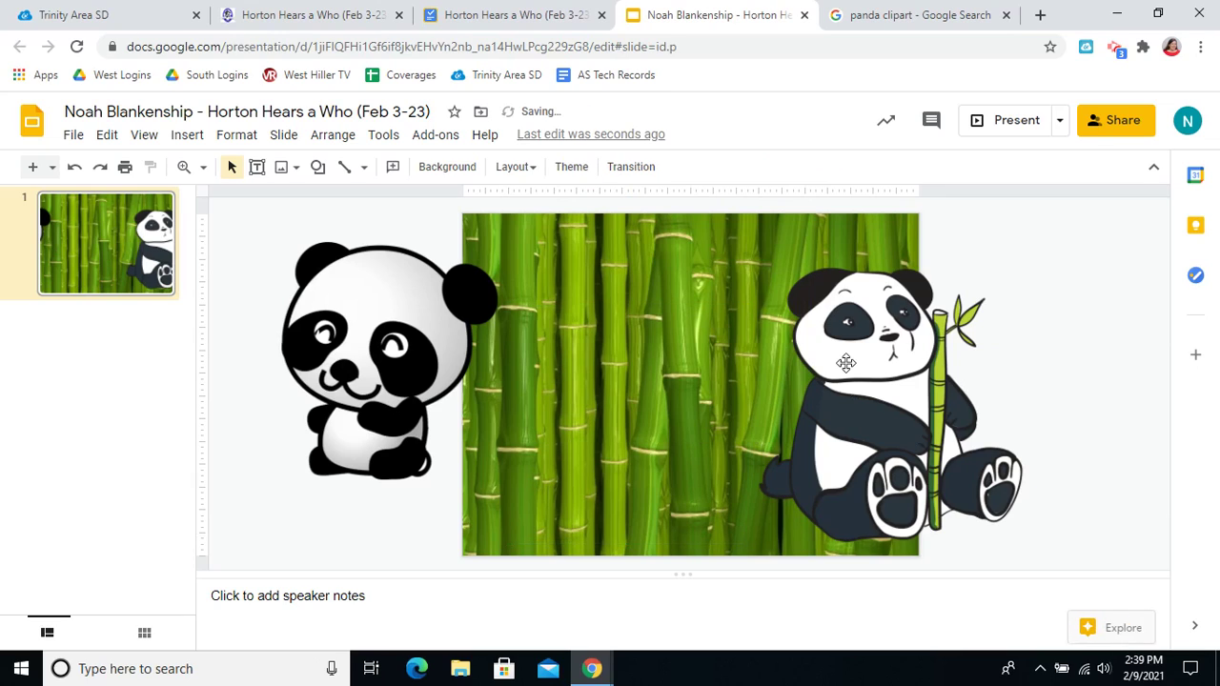
{"action": "left_click", "coordinate": [845, 363]}
{"action": "key", "text": "Delete"}
{"action": "left_click_drag", "start_coordinate": [377, 354], "coordinate": [701, 384]}
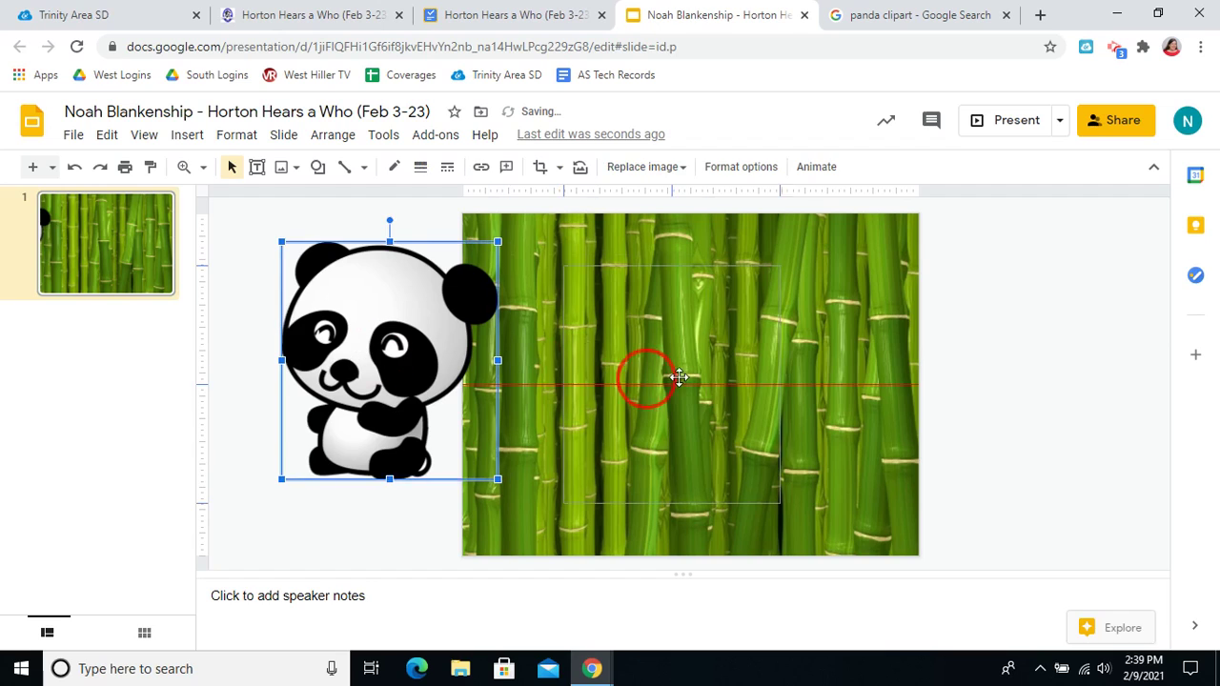